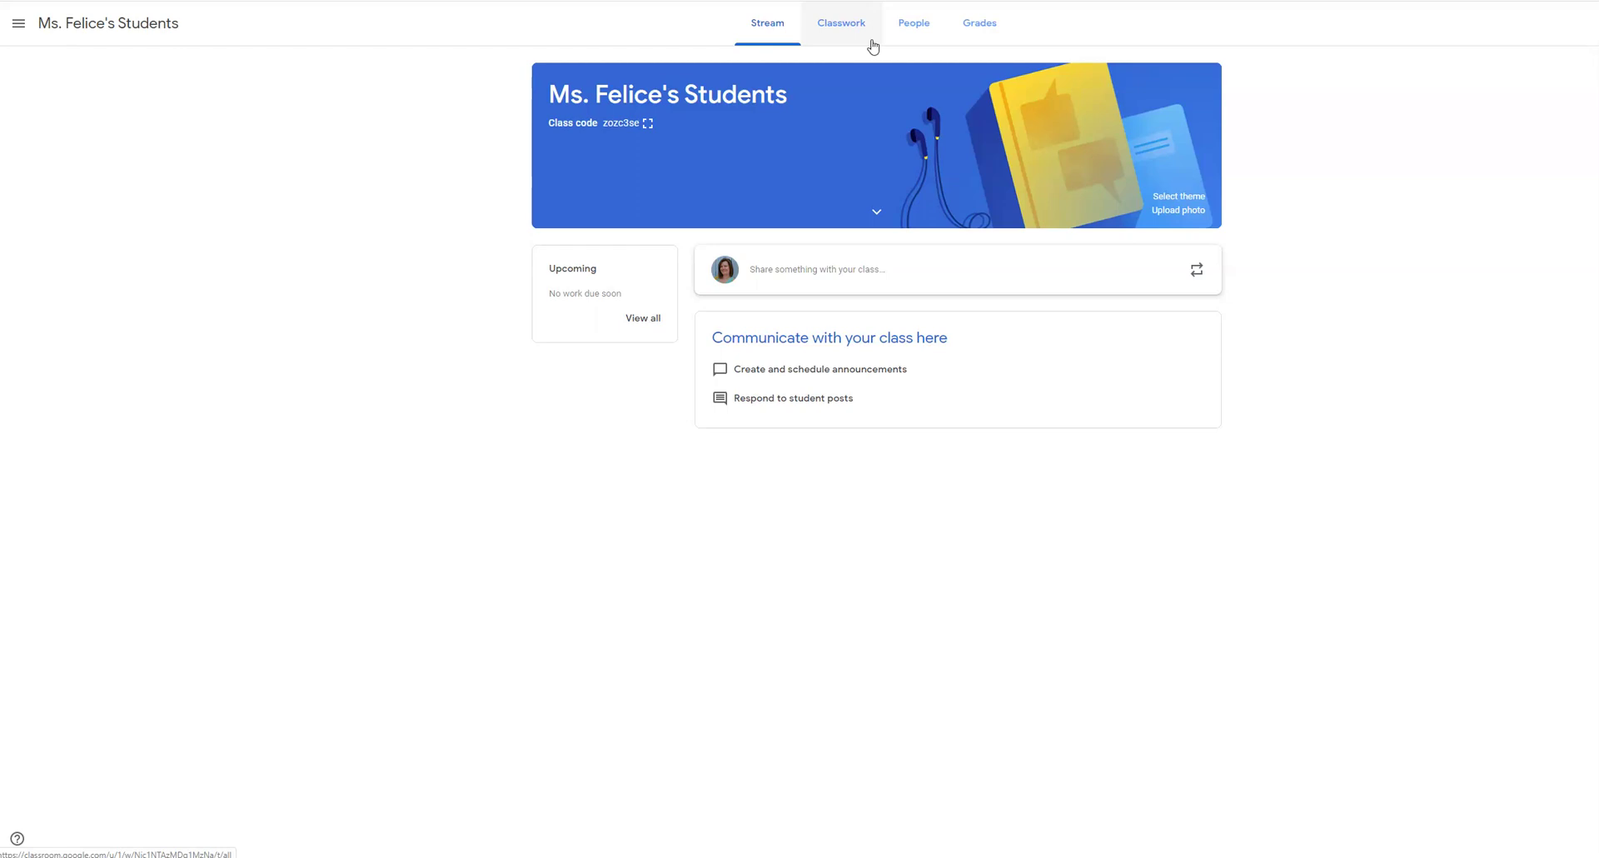
Switch to the class's Classwork page
{"action": "left_click", "coordinate": [868, 40]}
{"action": "left_click", "coordinate": [866, 39]}
{"action": "left_click", "coordinate": [848, 33]}
{"action": "left_click", "coordinate": [850, 37]}
Start a new assignment from the Create menu
{"action": "left_click", "coordinate": [691, 90]}
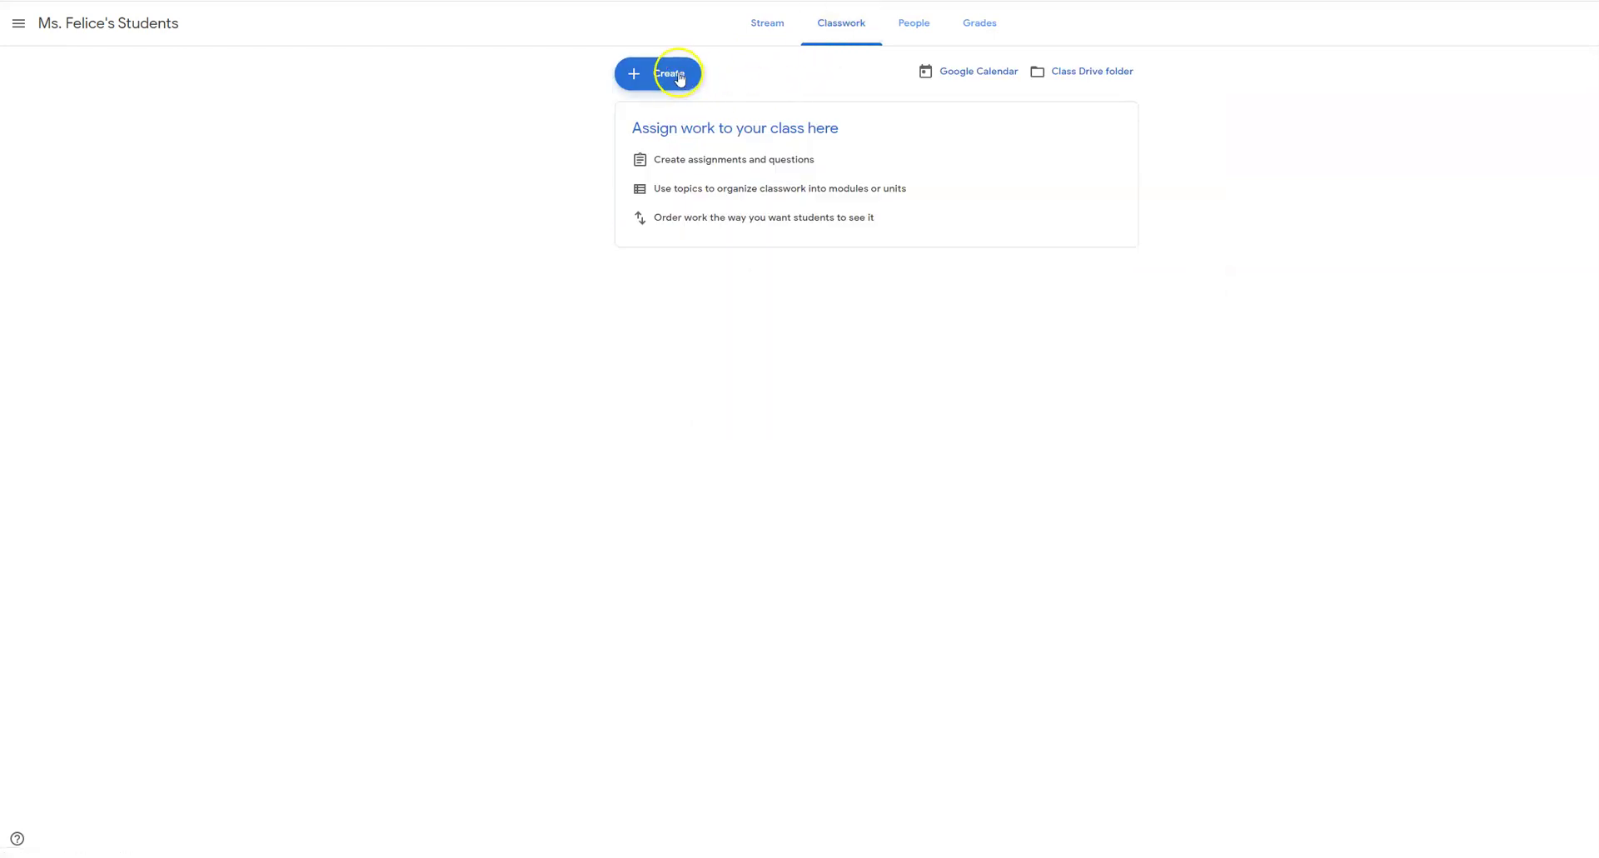
{"action": "left_click", "coordinate": [680, 76]}
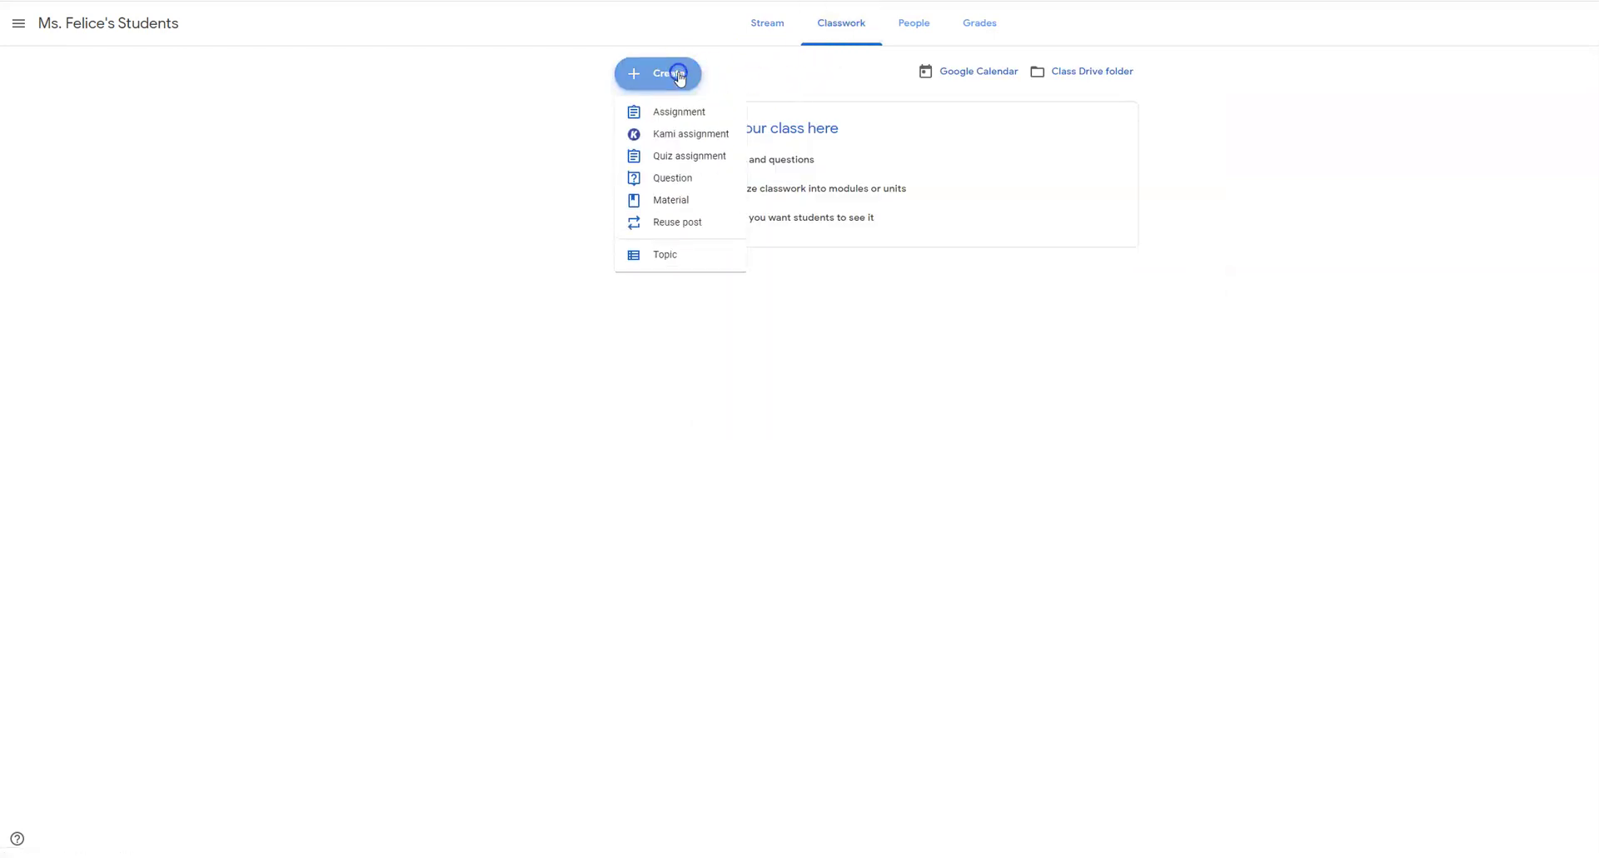
{"action": "left_click", "coordinate": [1324, 173]}
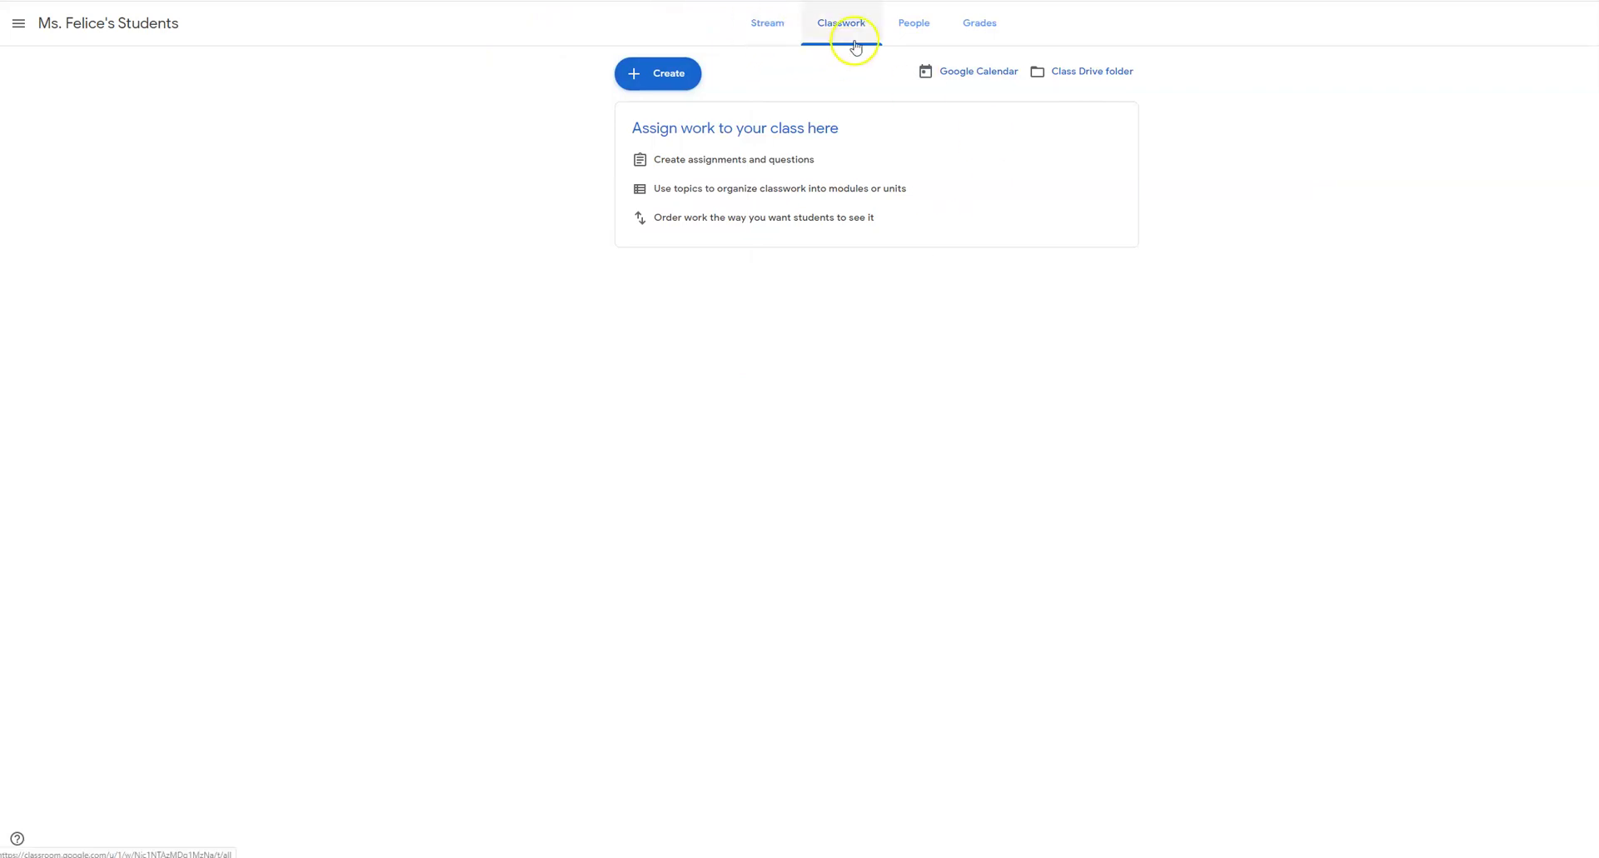
{"action": "left_click", "coordinate": [676, 79]}
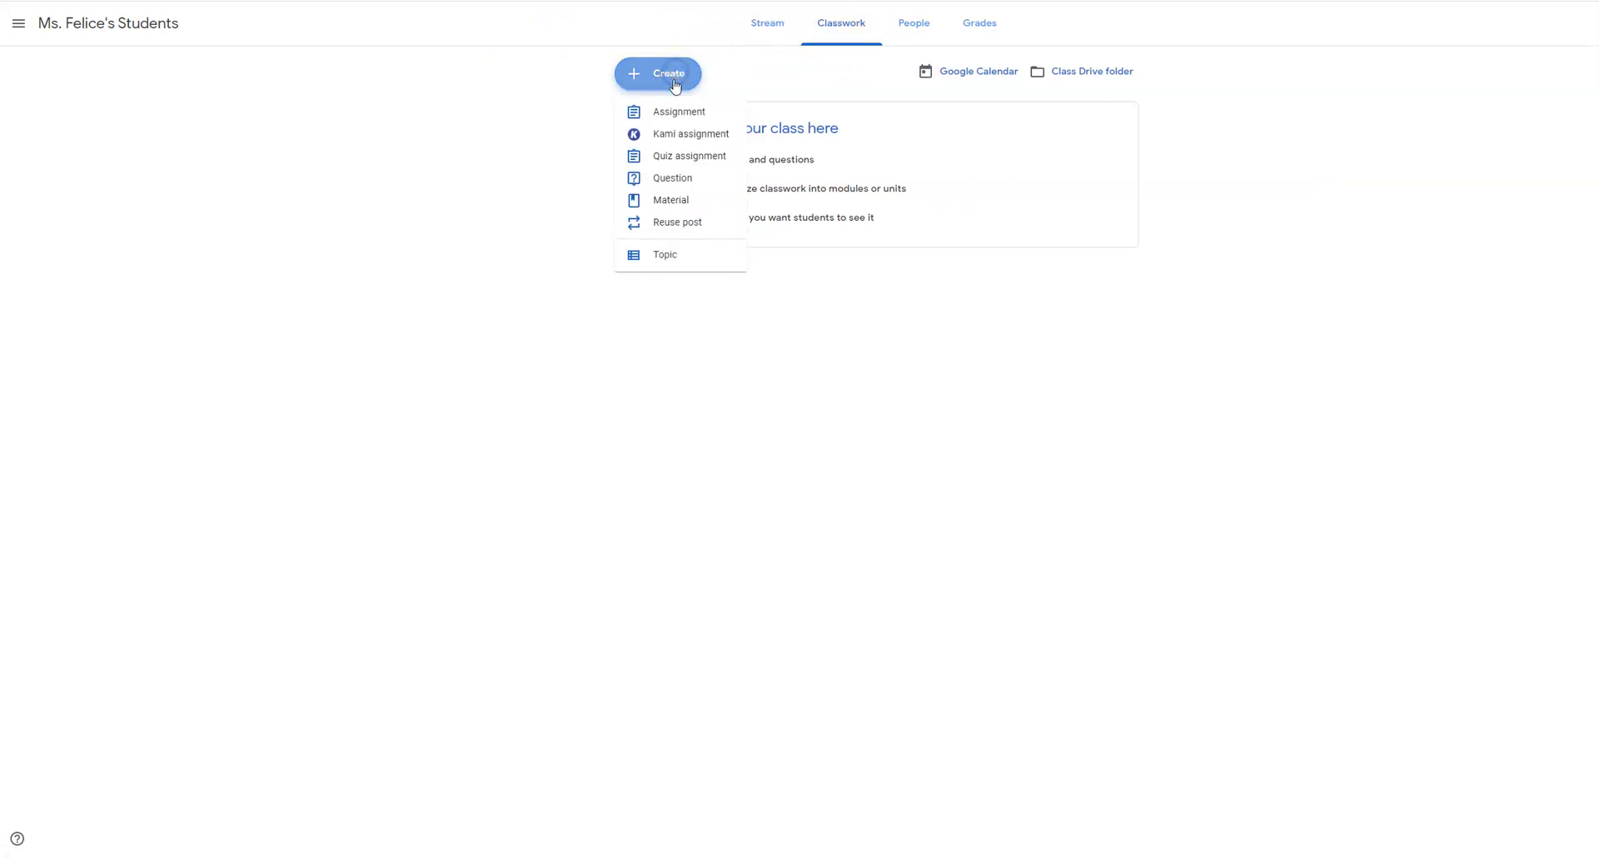
{"action": "left_click", "coordinate": [675, 118]}
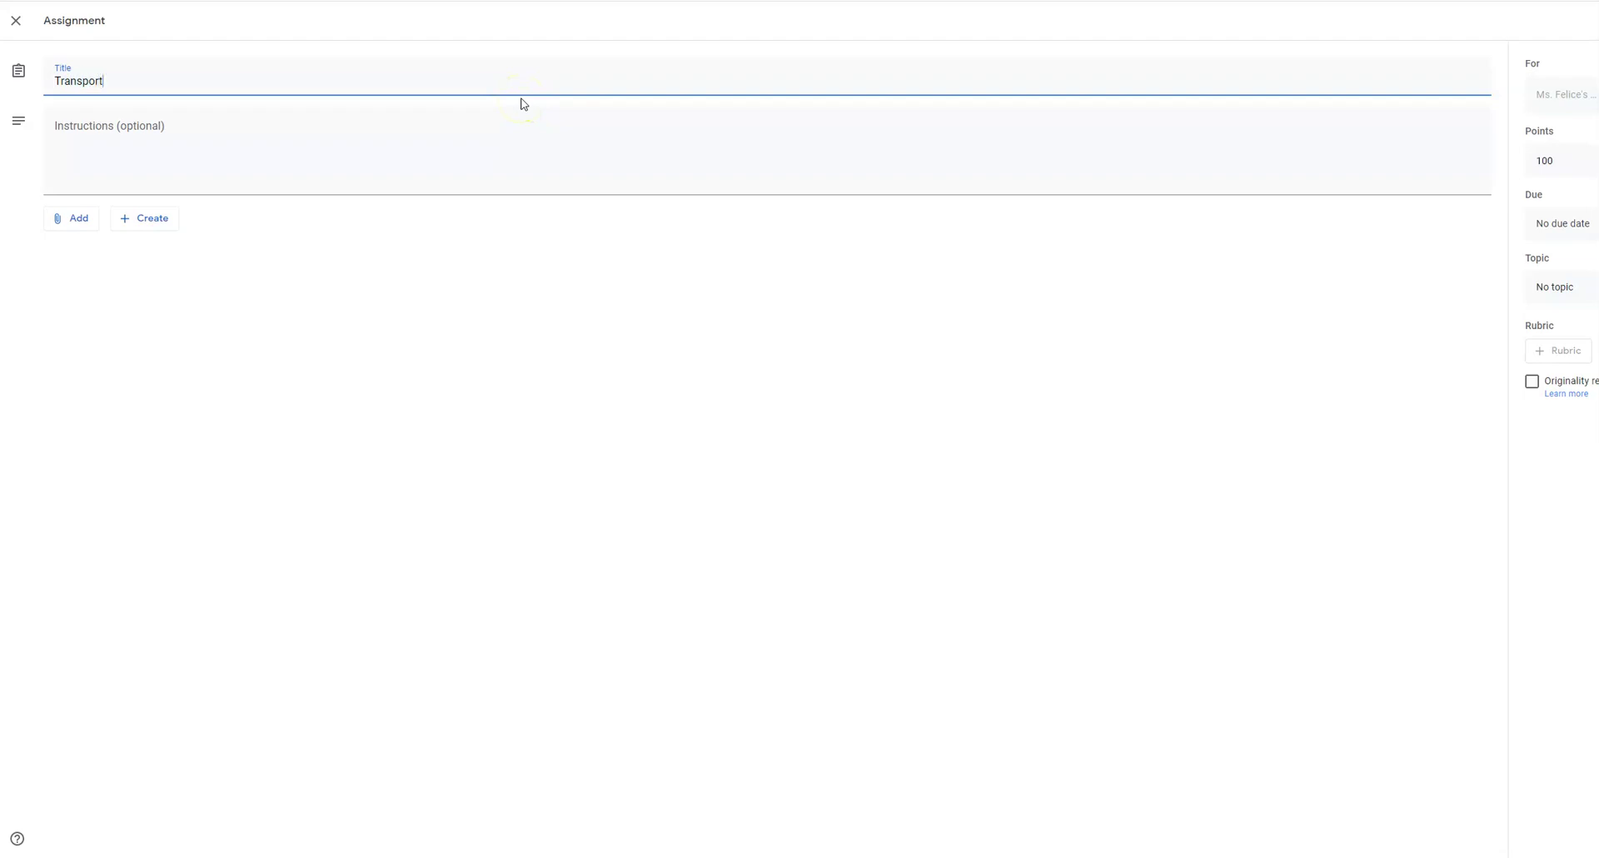
Retitle it 'Let's Learn About Transportation' and begin instructions about going through the Slides deck
{"action": "left_click", "coordinate": [57, 81]}
{"action": "type", "text": "Let's "}
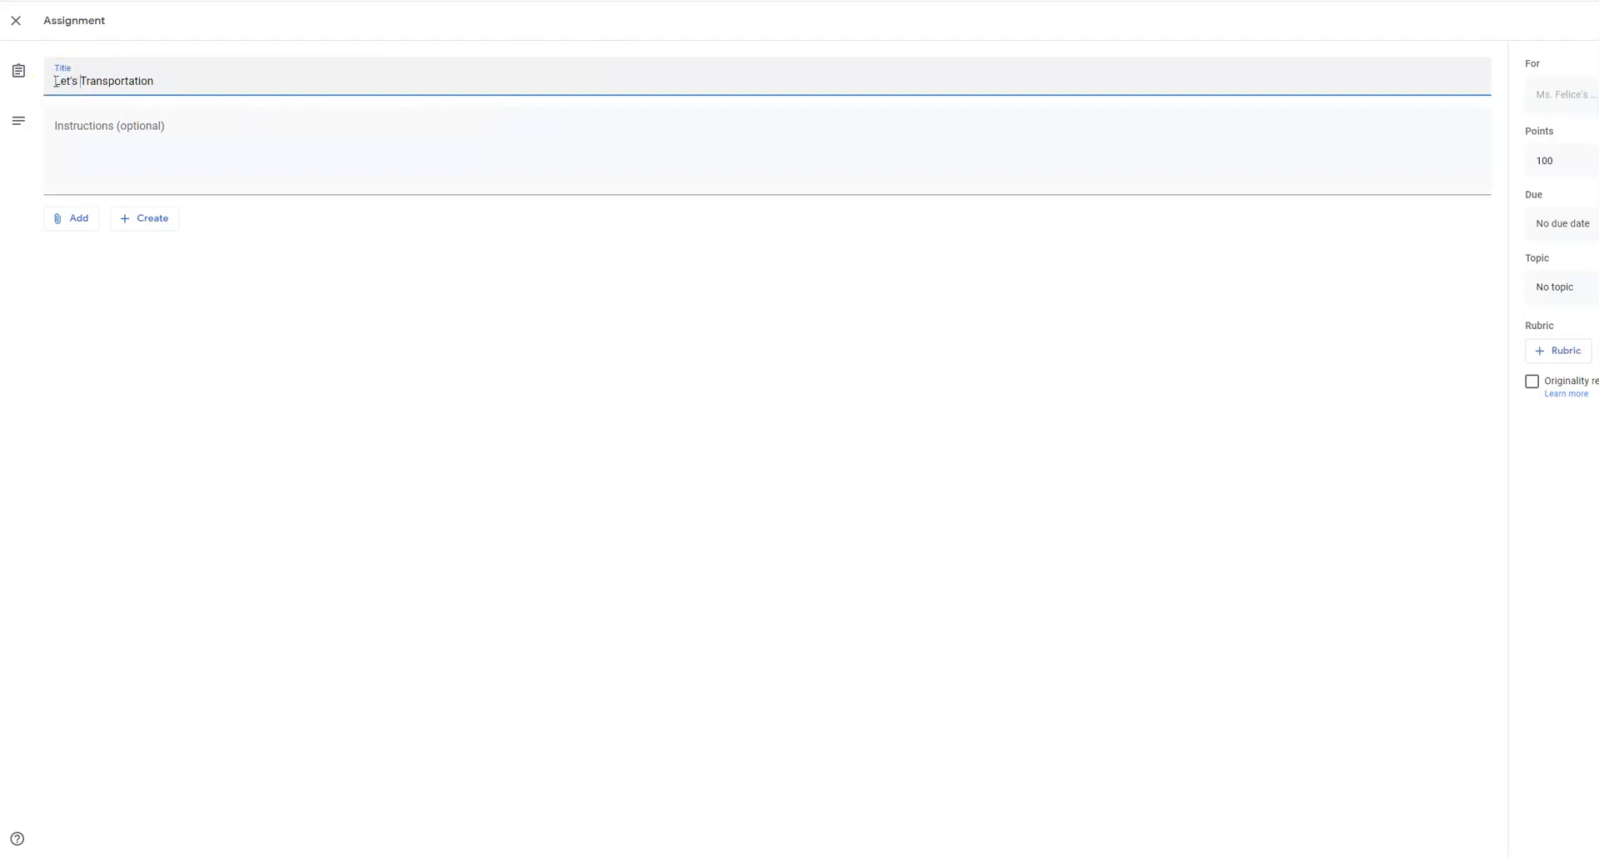
{"action": "type", "text": "Learn About"}
{"action": "left_click", "coordinate": [129, 136]}
{"action": "type", "text": "Go through this Googl"}
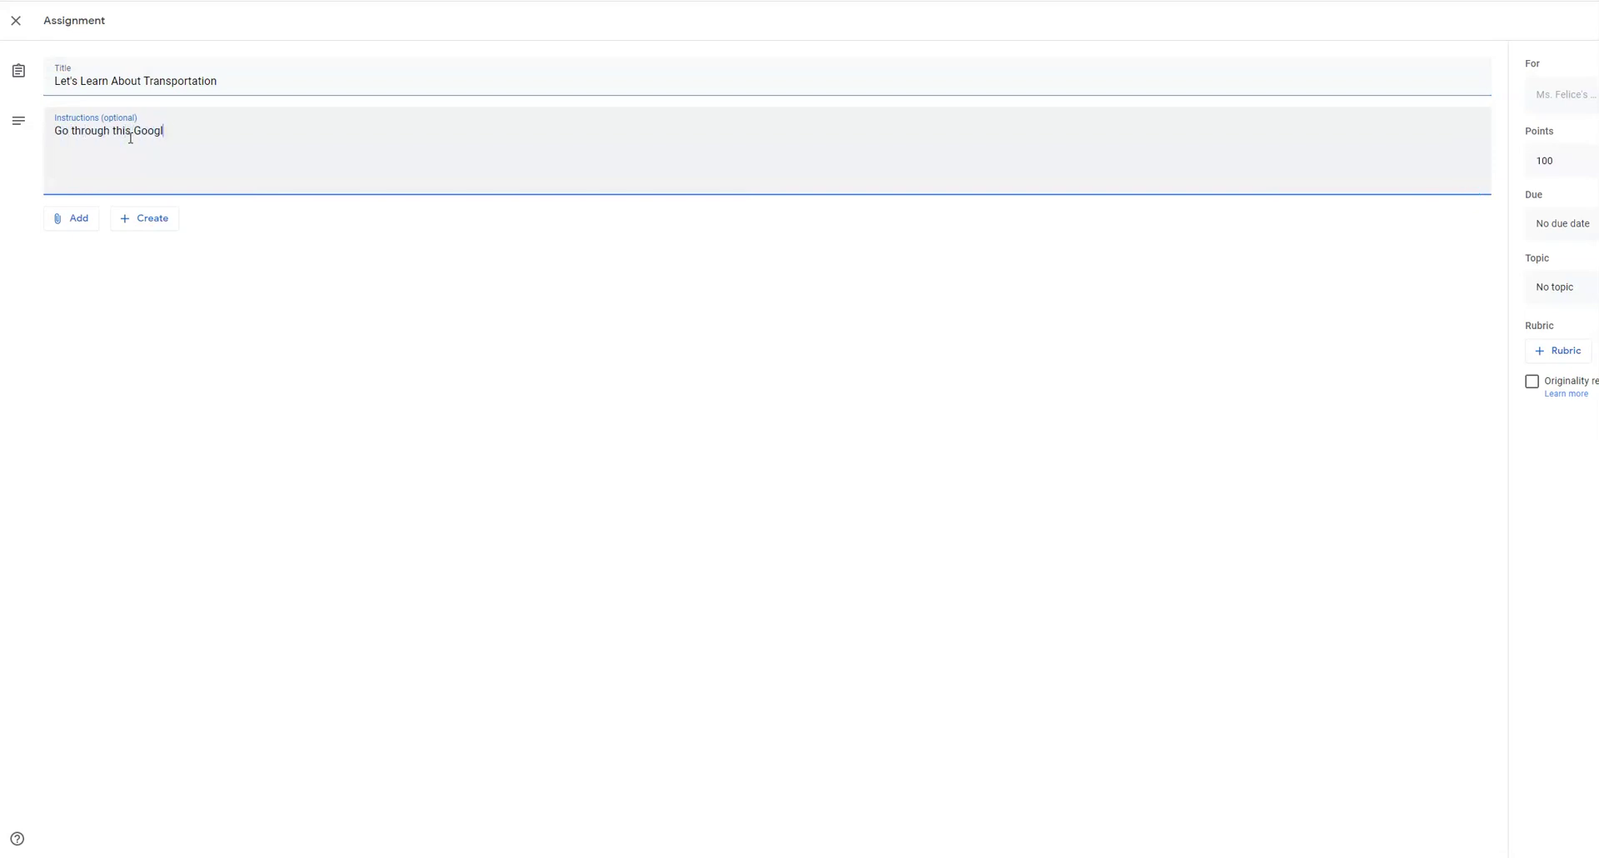
{"action": "type", "text": "e Slide presentation with your child. T"}
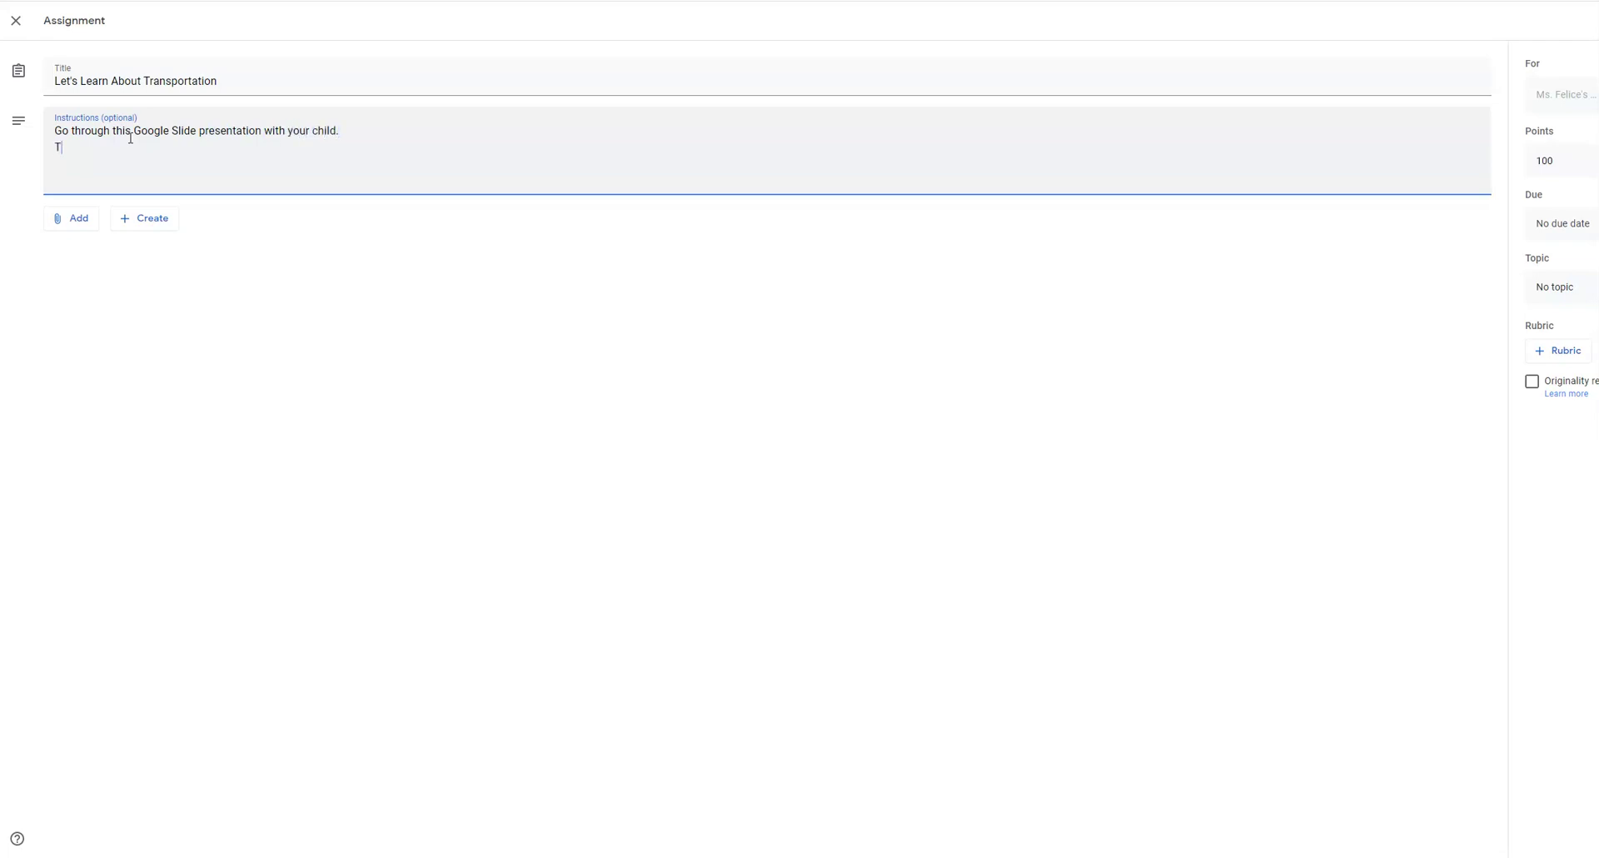
{"action": "type", "text": "alk about the vocabulary on each slide. Ask"}
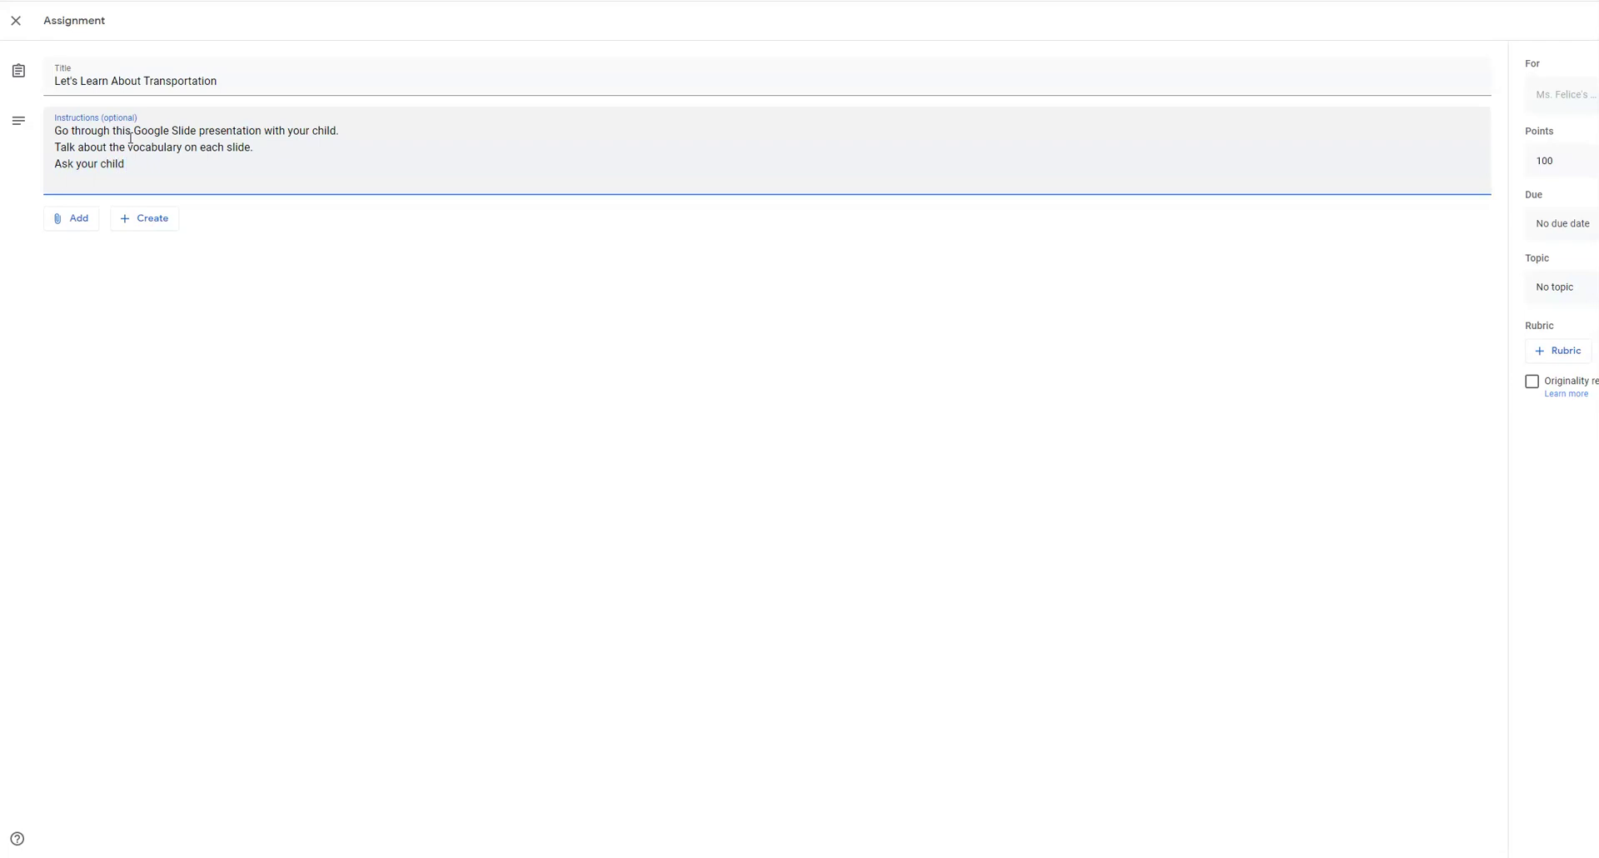
{"action": "type", "text": " your child questions about the story."}
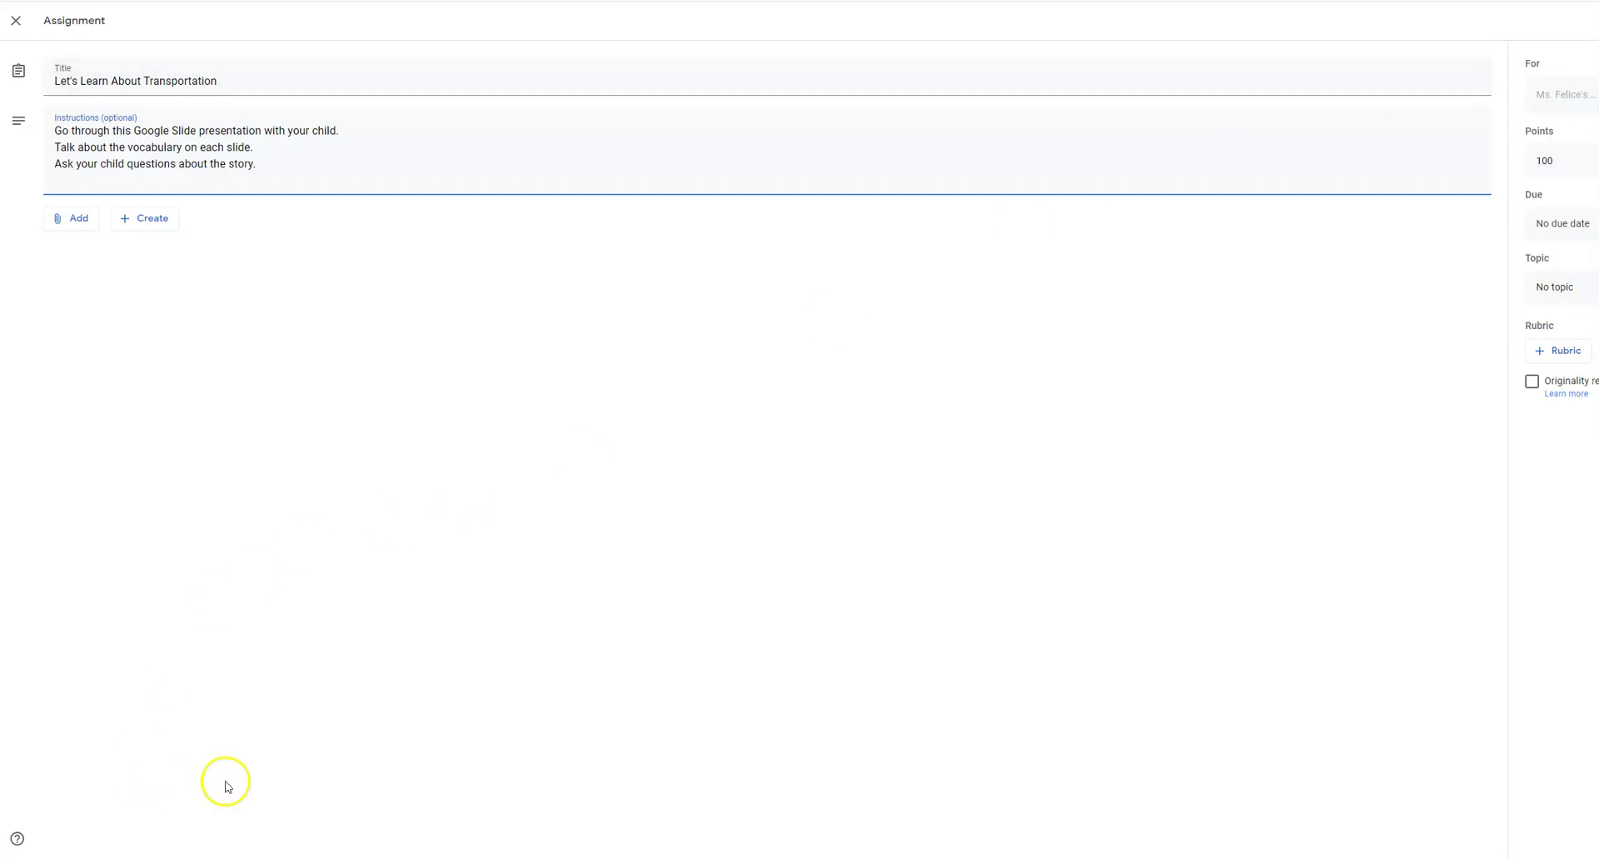
Attach the Transportation Push-In Google Slide deck from Google Drive
{"action": "left_click", "coordinate": [71, 221]}
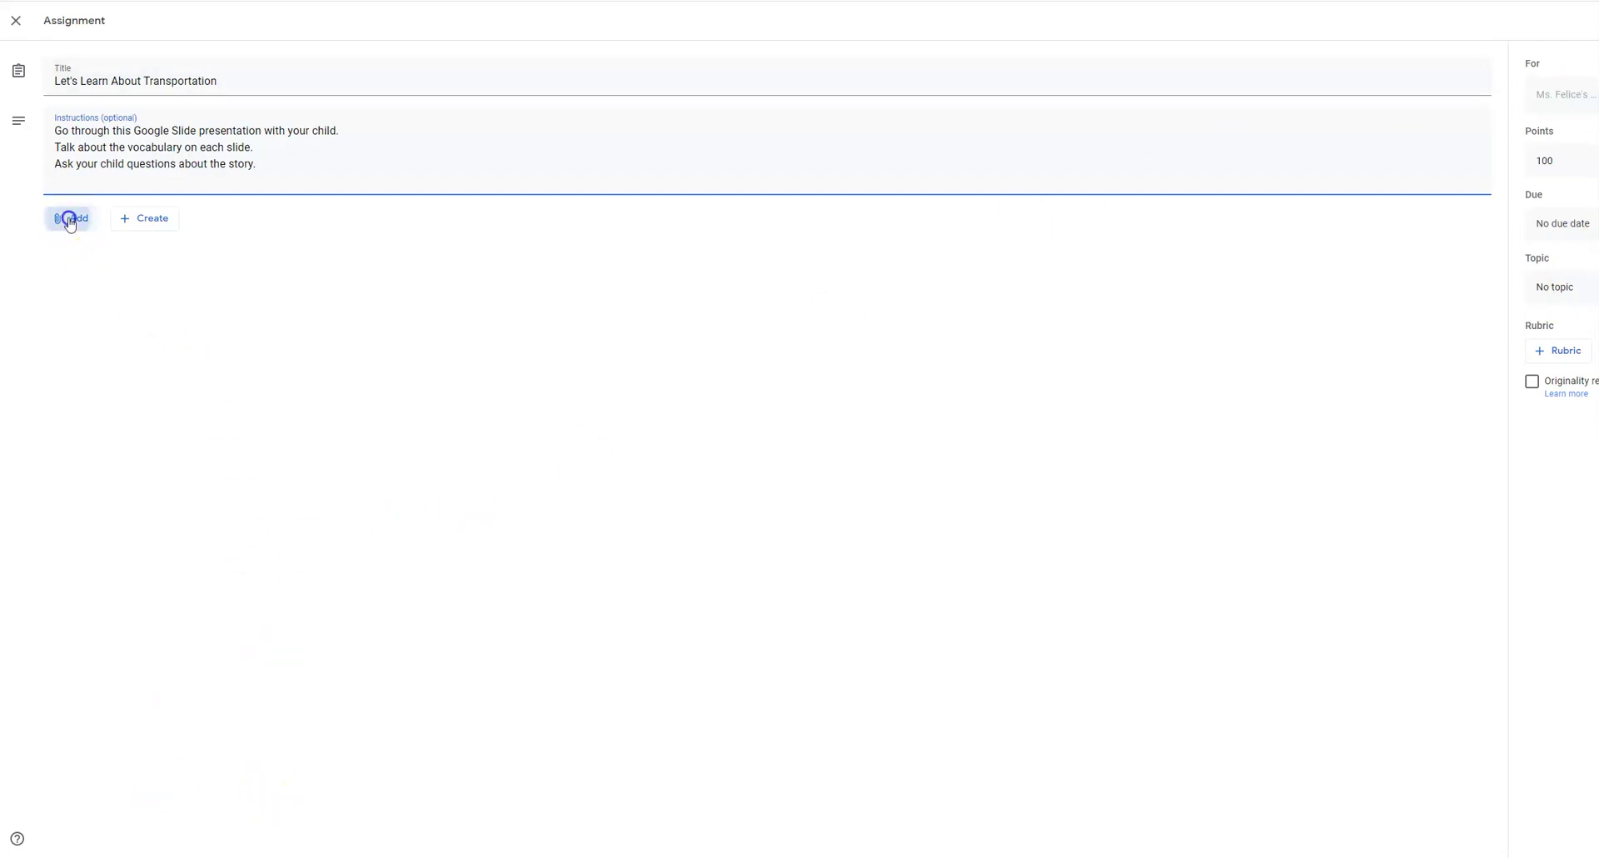
{"action": "left_click", "coordinate": [117, 248]}
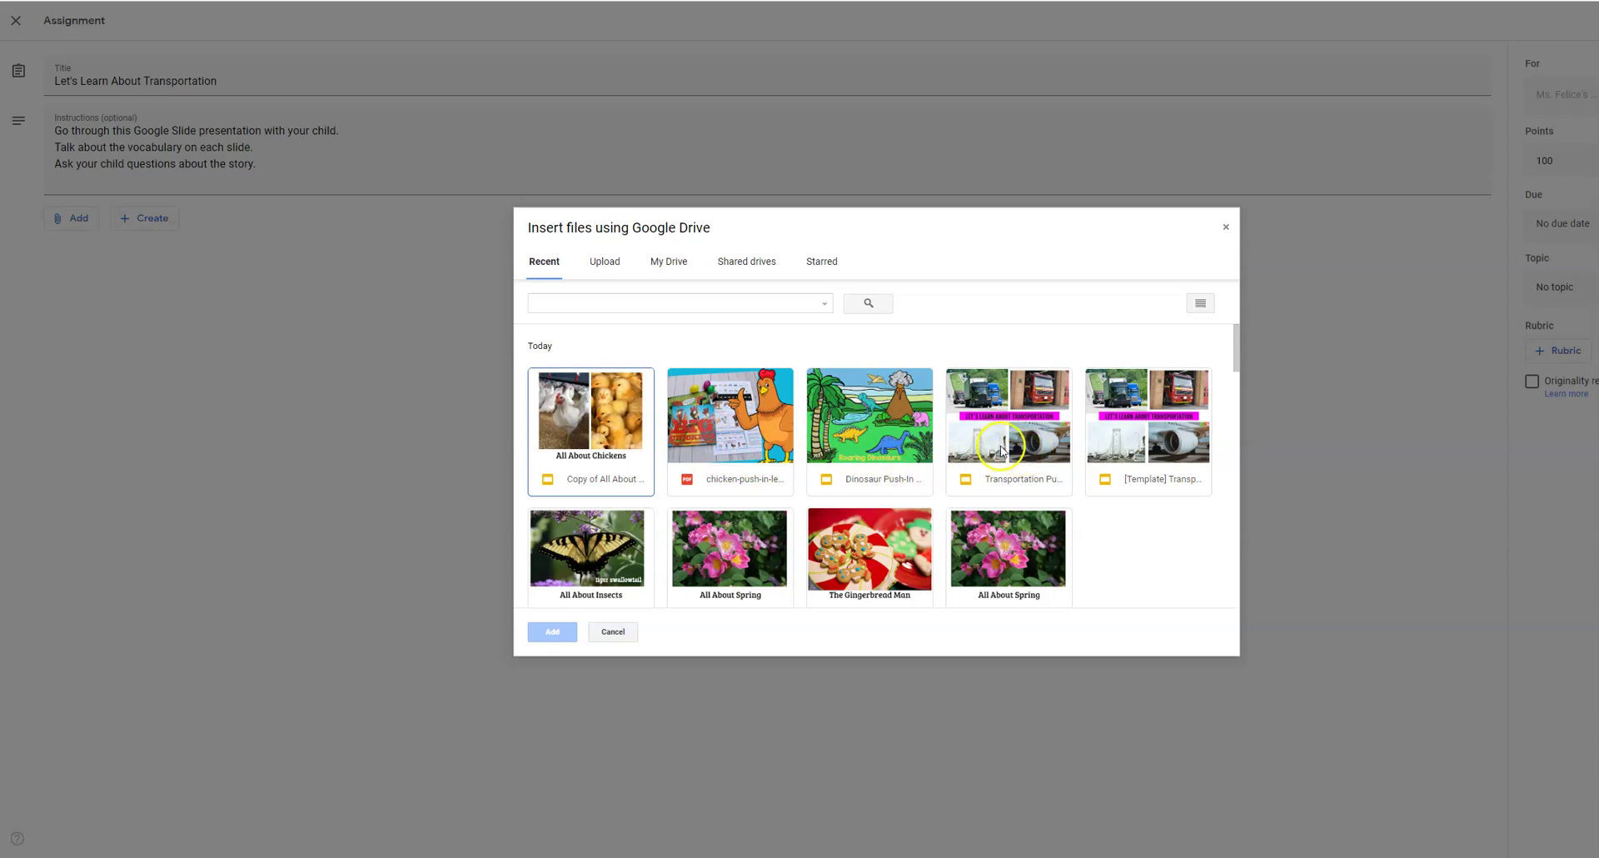
{"action": "left_click", "coordinate": [1001, 444]}
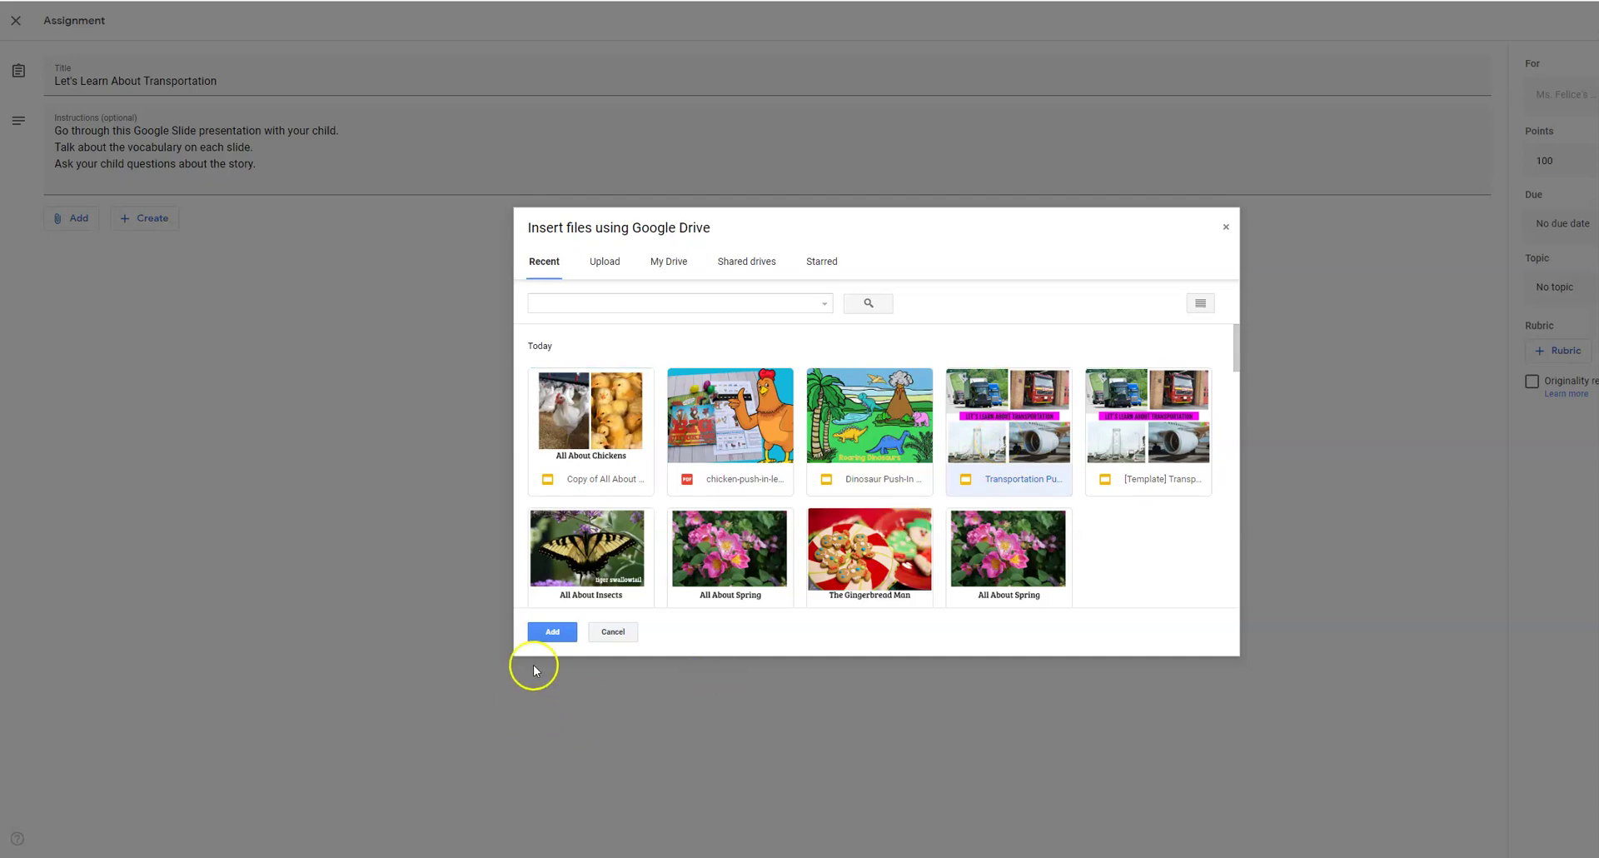
{"action": "left_click", "coordinate": [555, 633]}
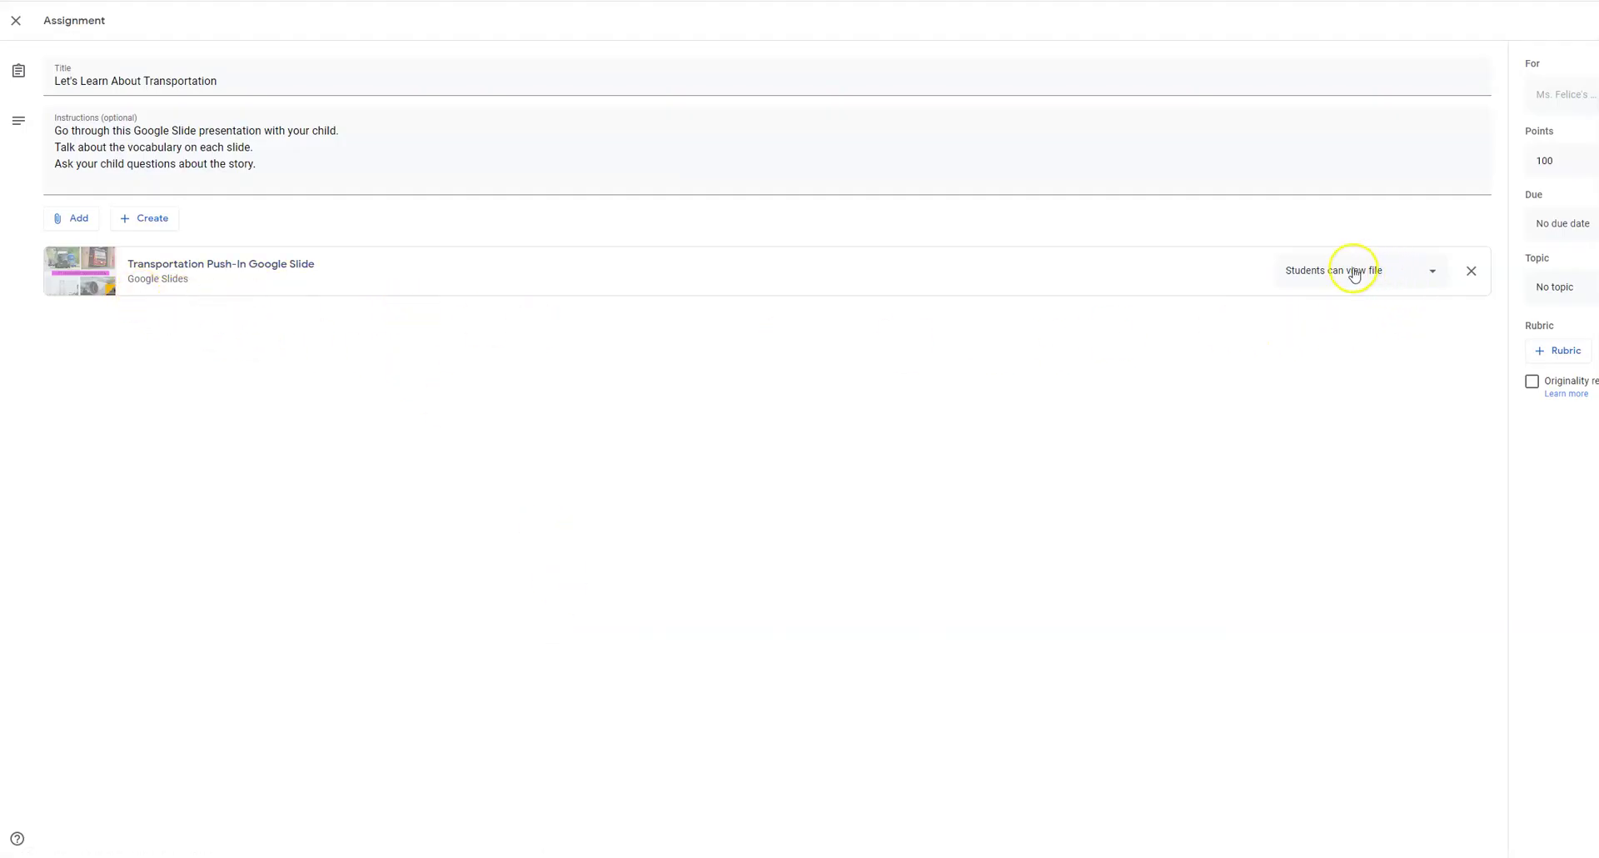
Set the attached deck to 'Make a copy for each student'
{"action": "left_click", "coordinate": [1412, 269]}
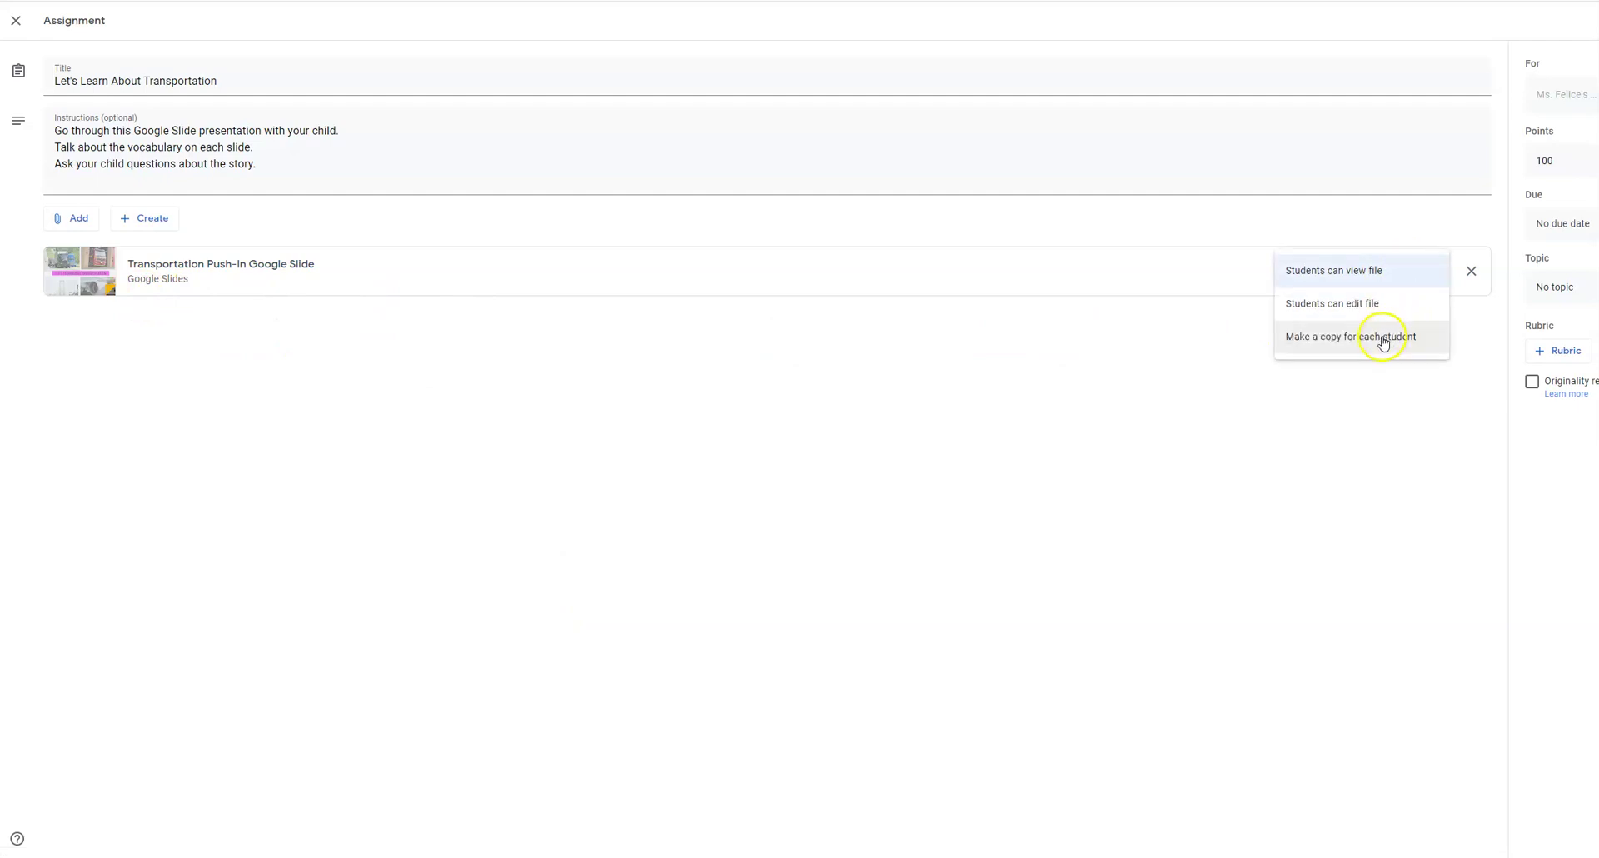
{"action": "left_click", "coordinate": [1383, 340]}
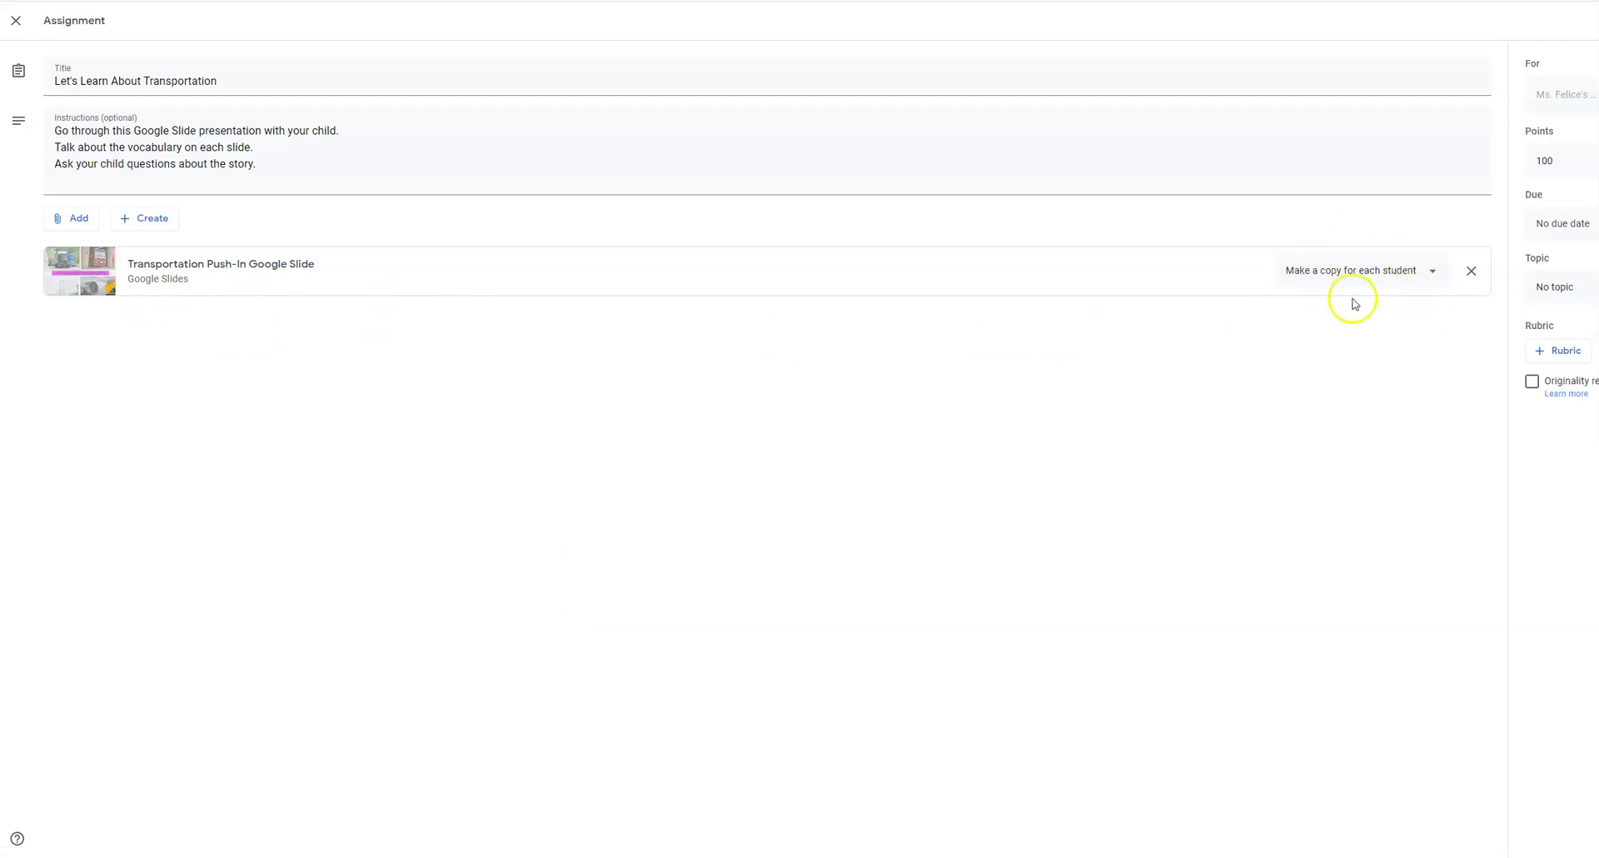
{"action": "left_click", "coordinate": [1430, 271]}
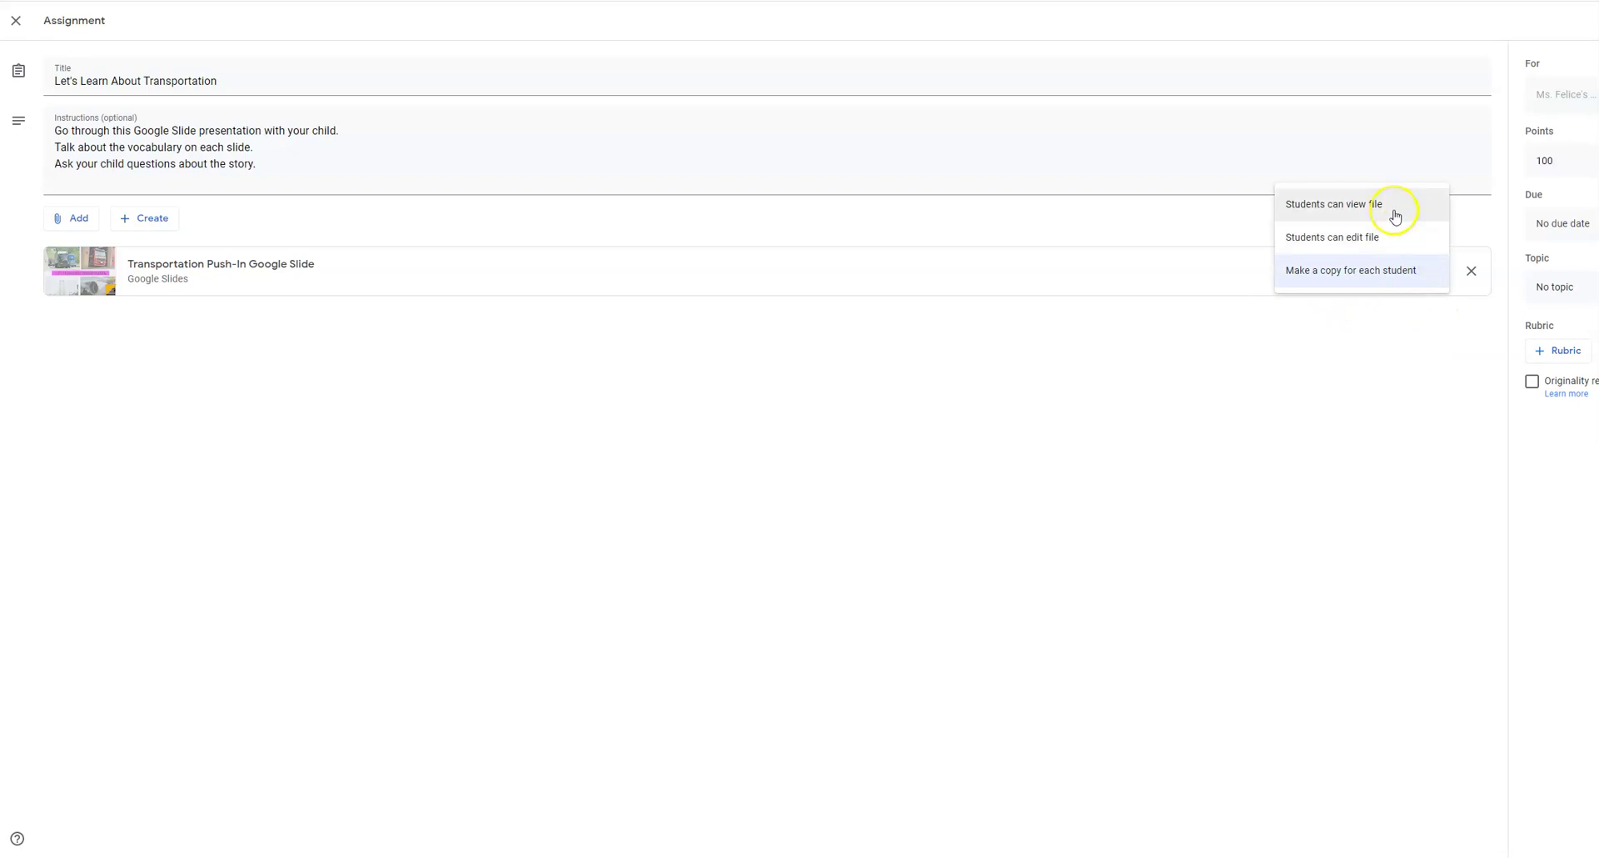
{"action": "left_click", "coordinate": [1393, 276]}
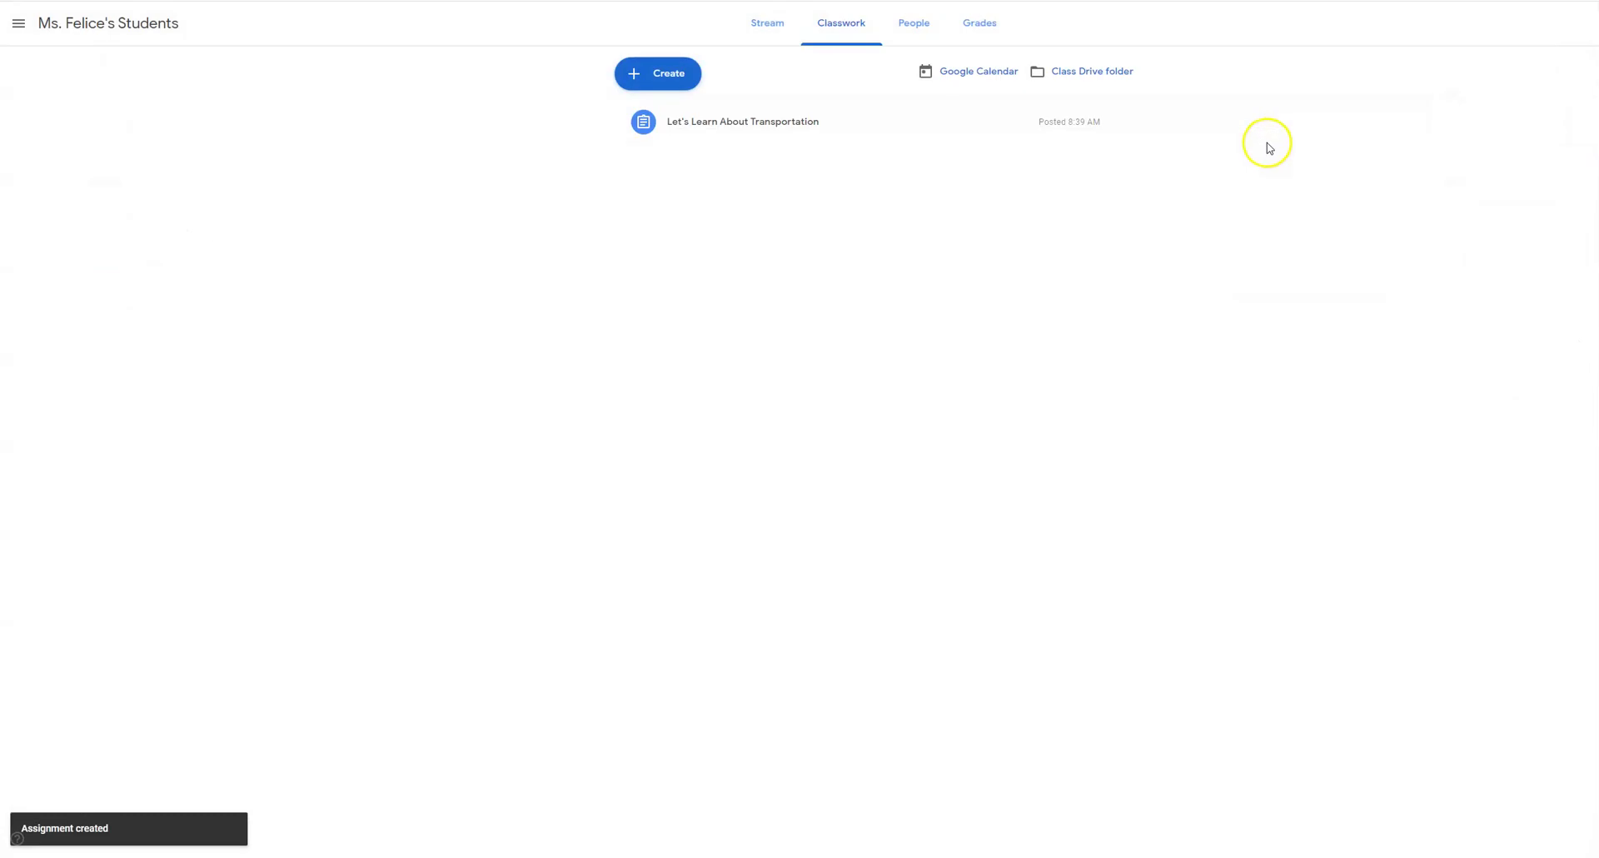
Expand the posted transportation assignment and open its full page with instructions and attachment
{"action": "left_click", "coordinate": [775, 122]}
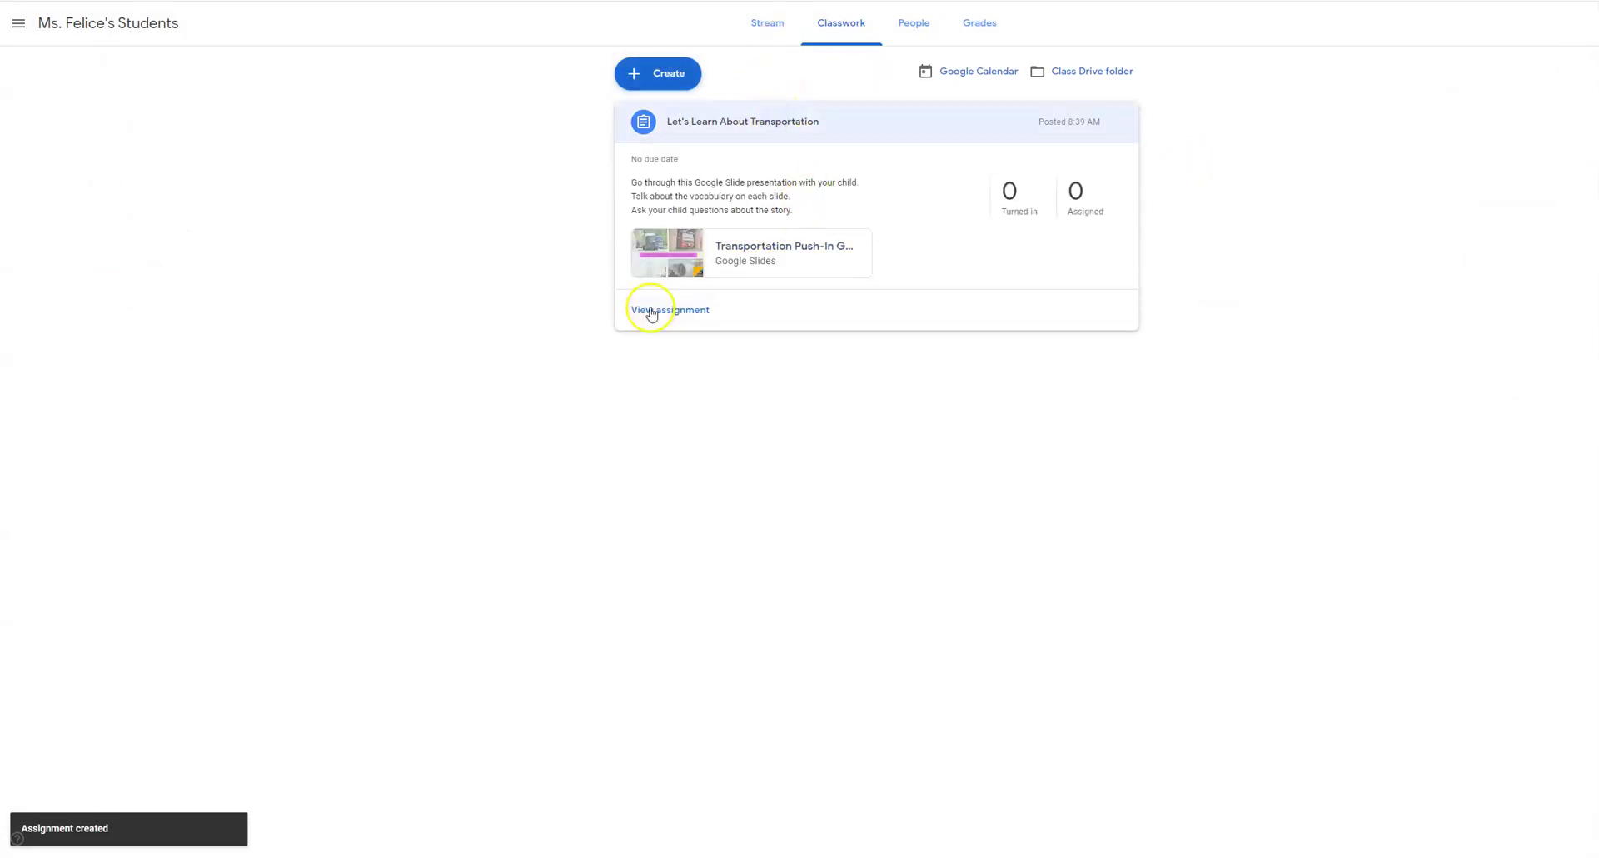
{"action": "left_click", "coordinate": [649, 319]}
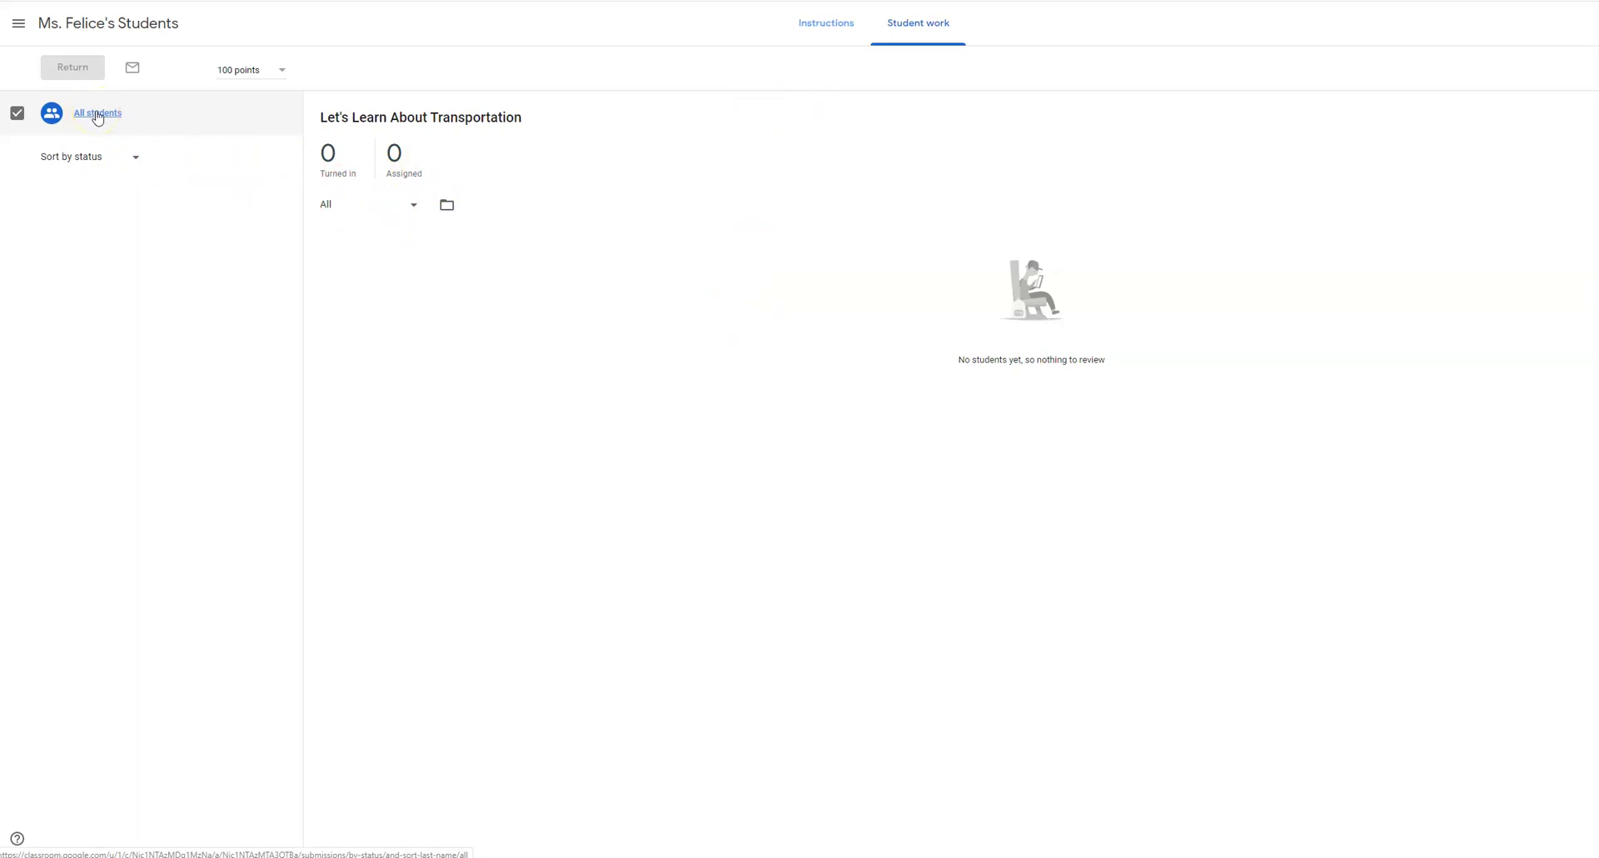
{"action": "left_click", "coordinate": [98, 115]}
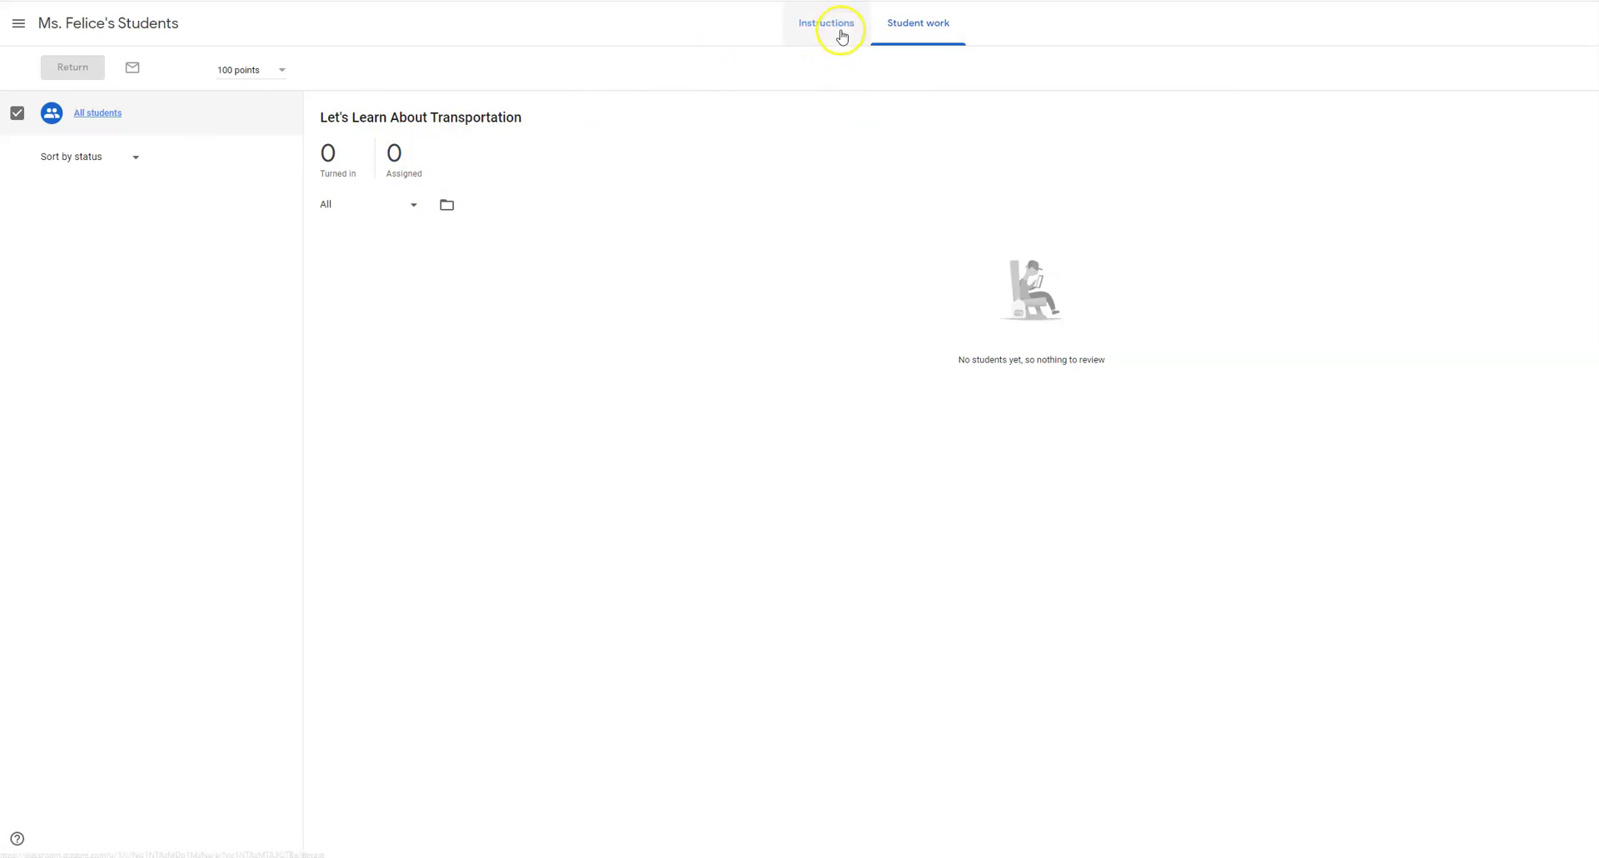
{"action": "left_click", "coordinate": [842, 36]}
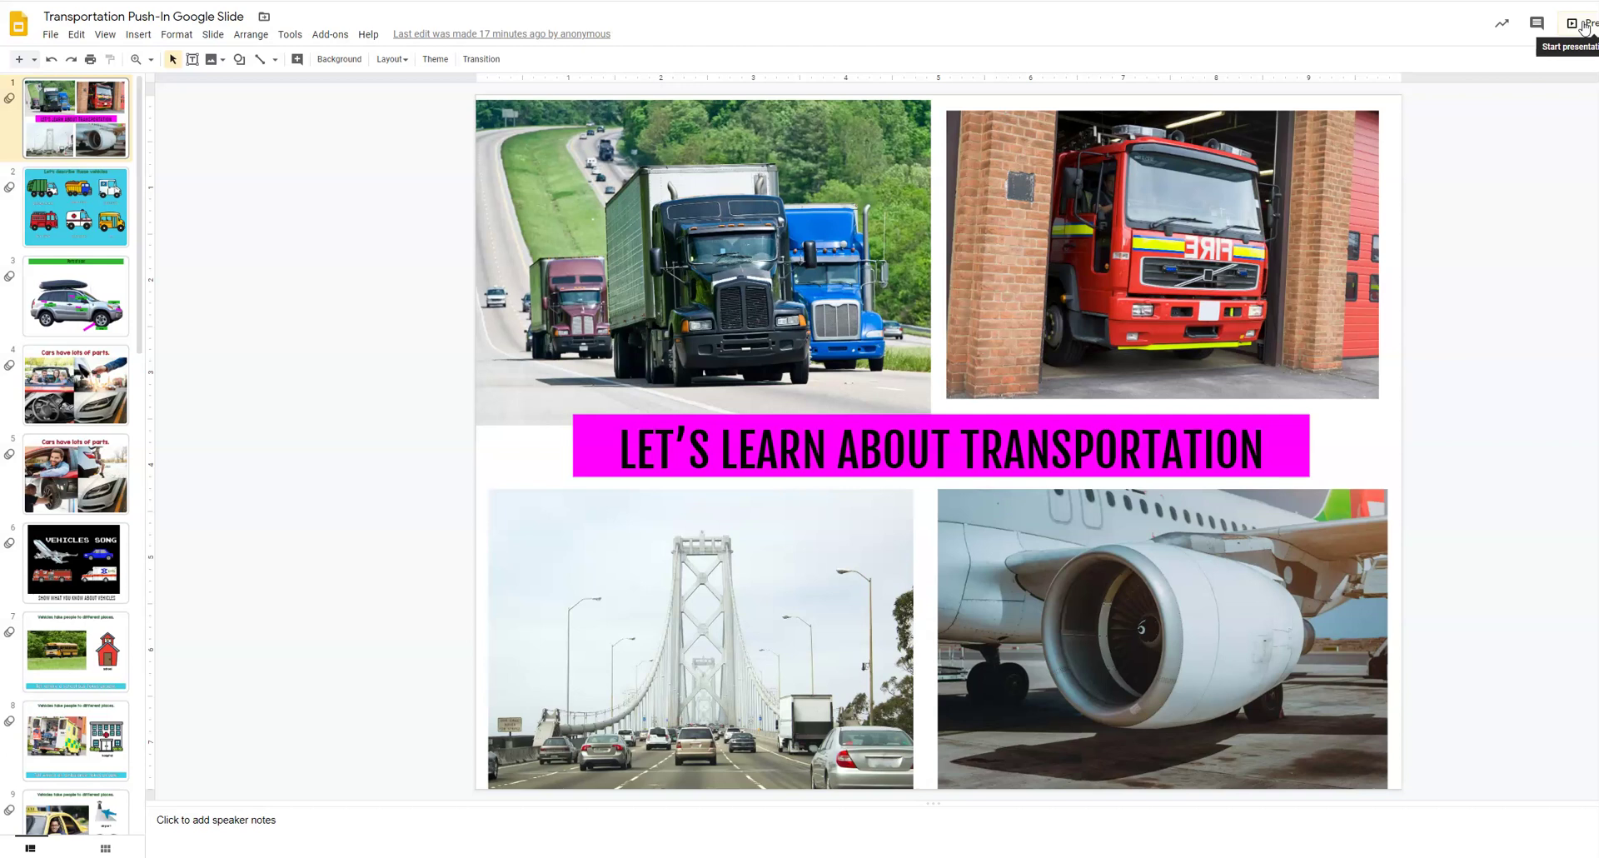
Page through the opening slides, from Parts of a car and Vehicles Song to the school bus
{"action": "left_click", "coordinate": [75, 210]}
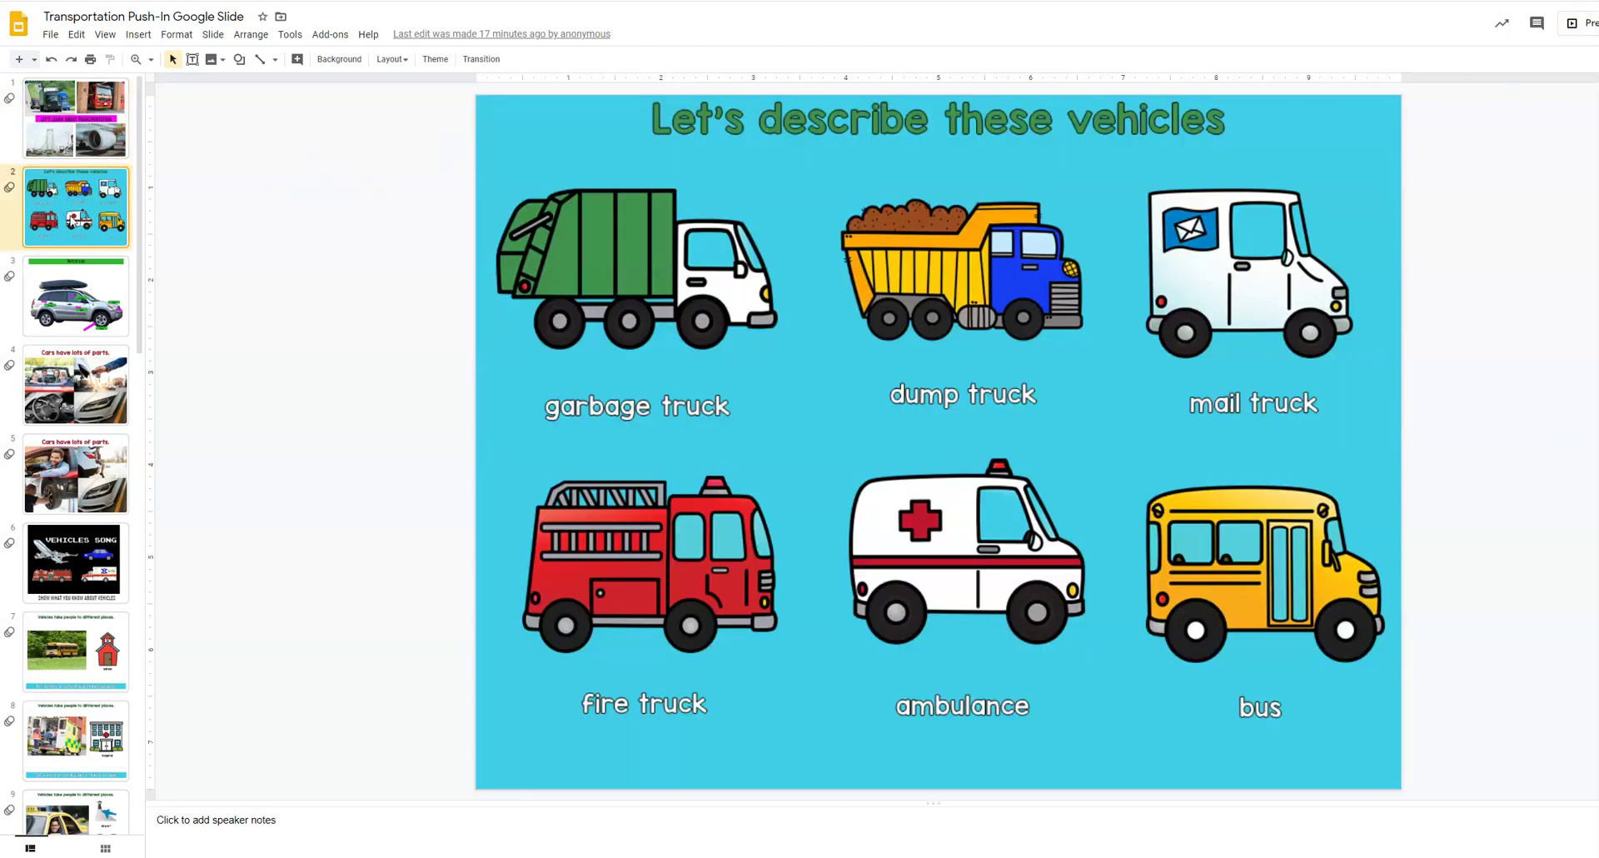
{"action": "left_click", "coordinate": [79, 302]}
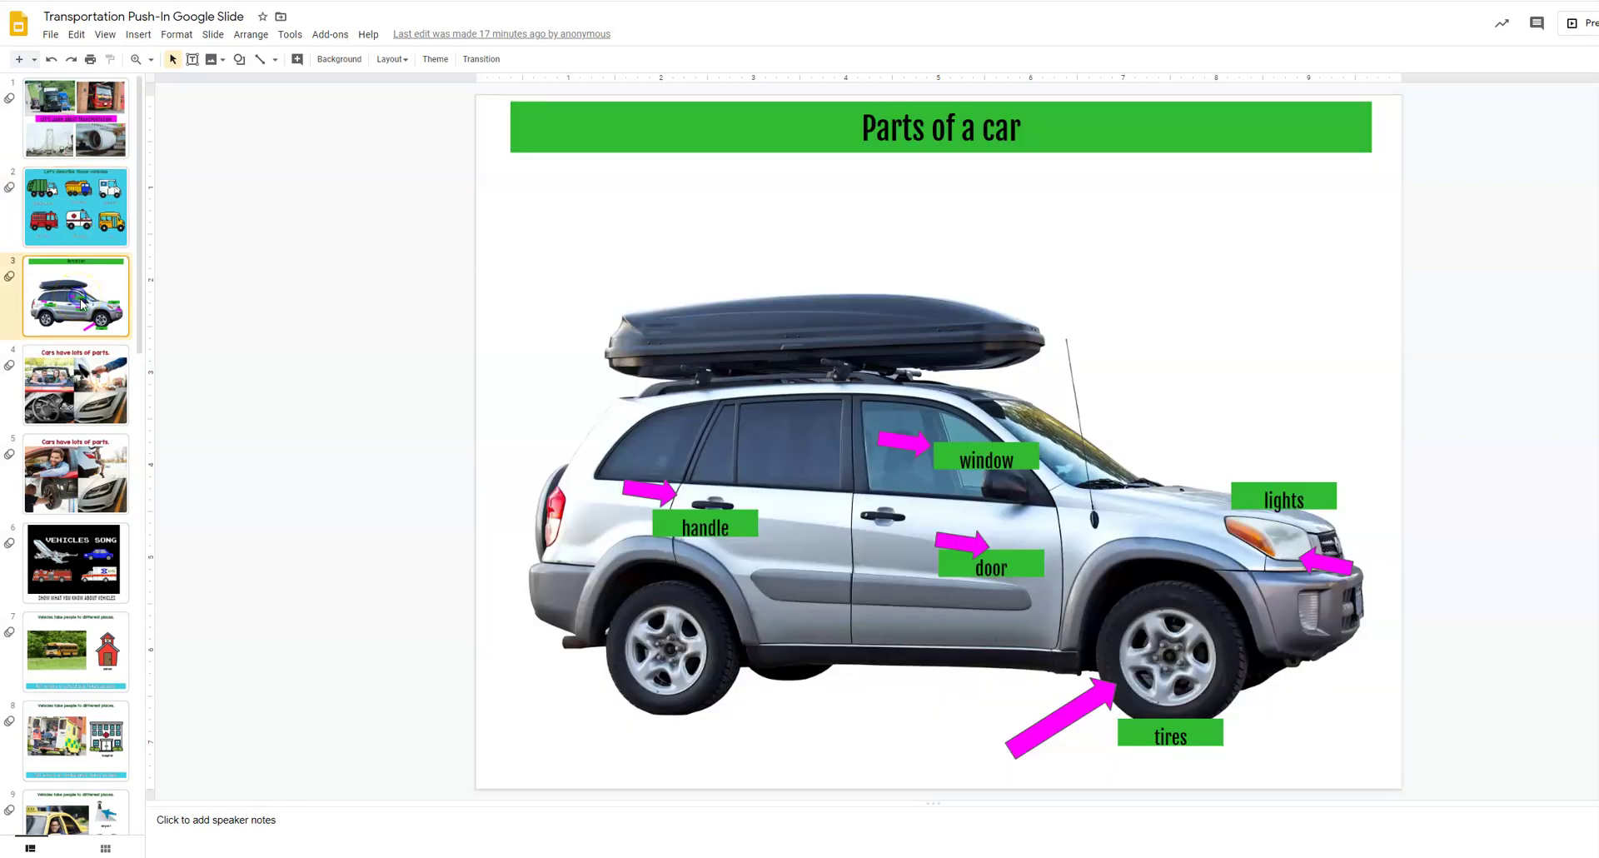
{"action": "left_click", "coordinate": [92, 392]}
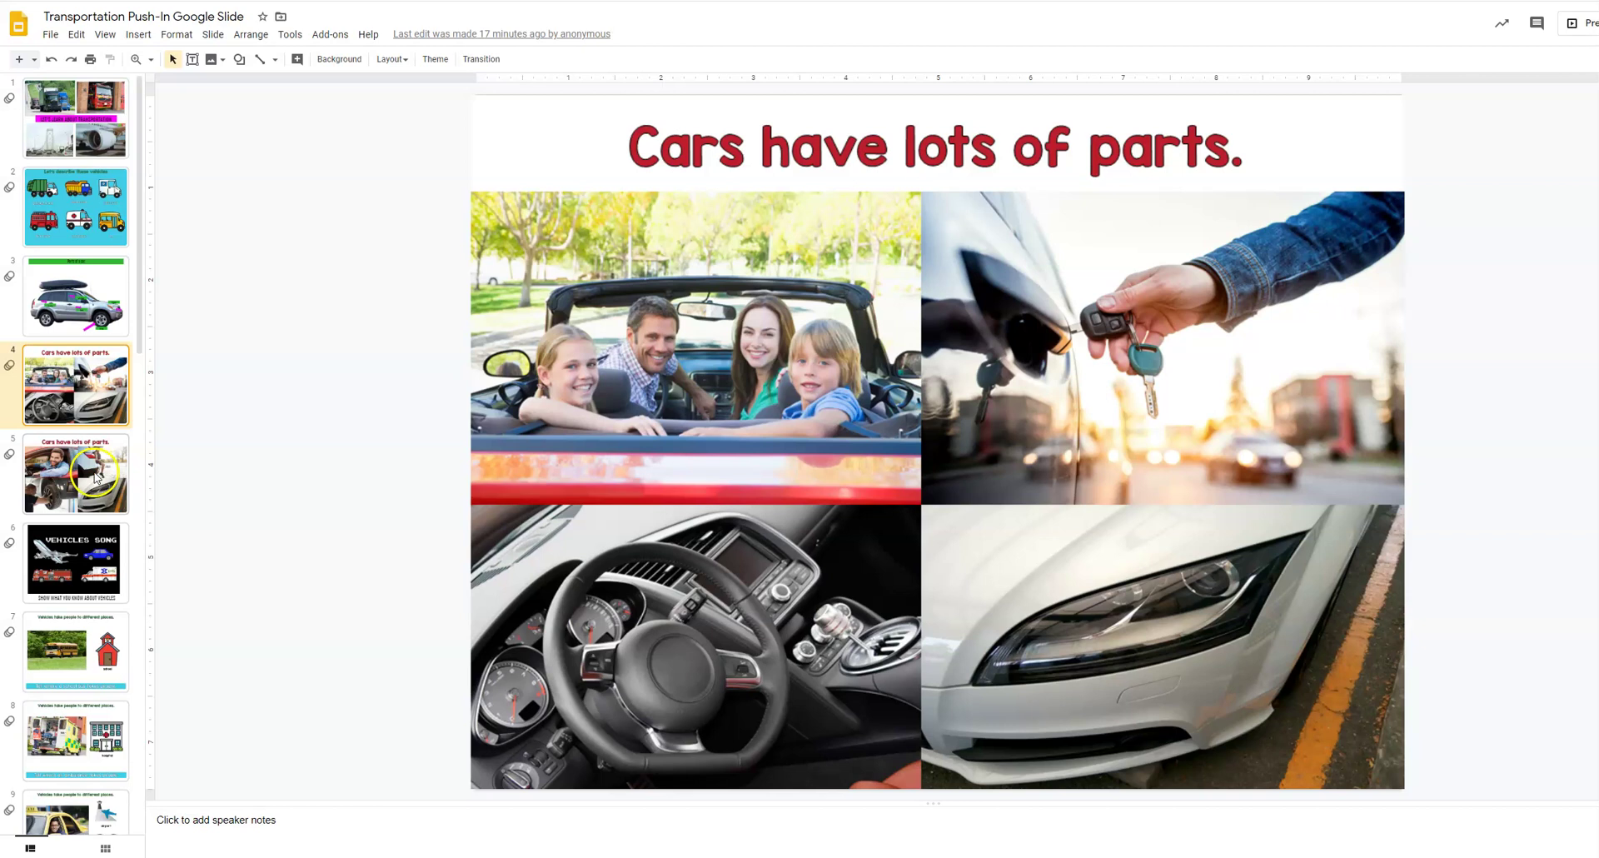
{"action": "left_click", "coordinate": [274, 818]}
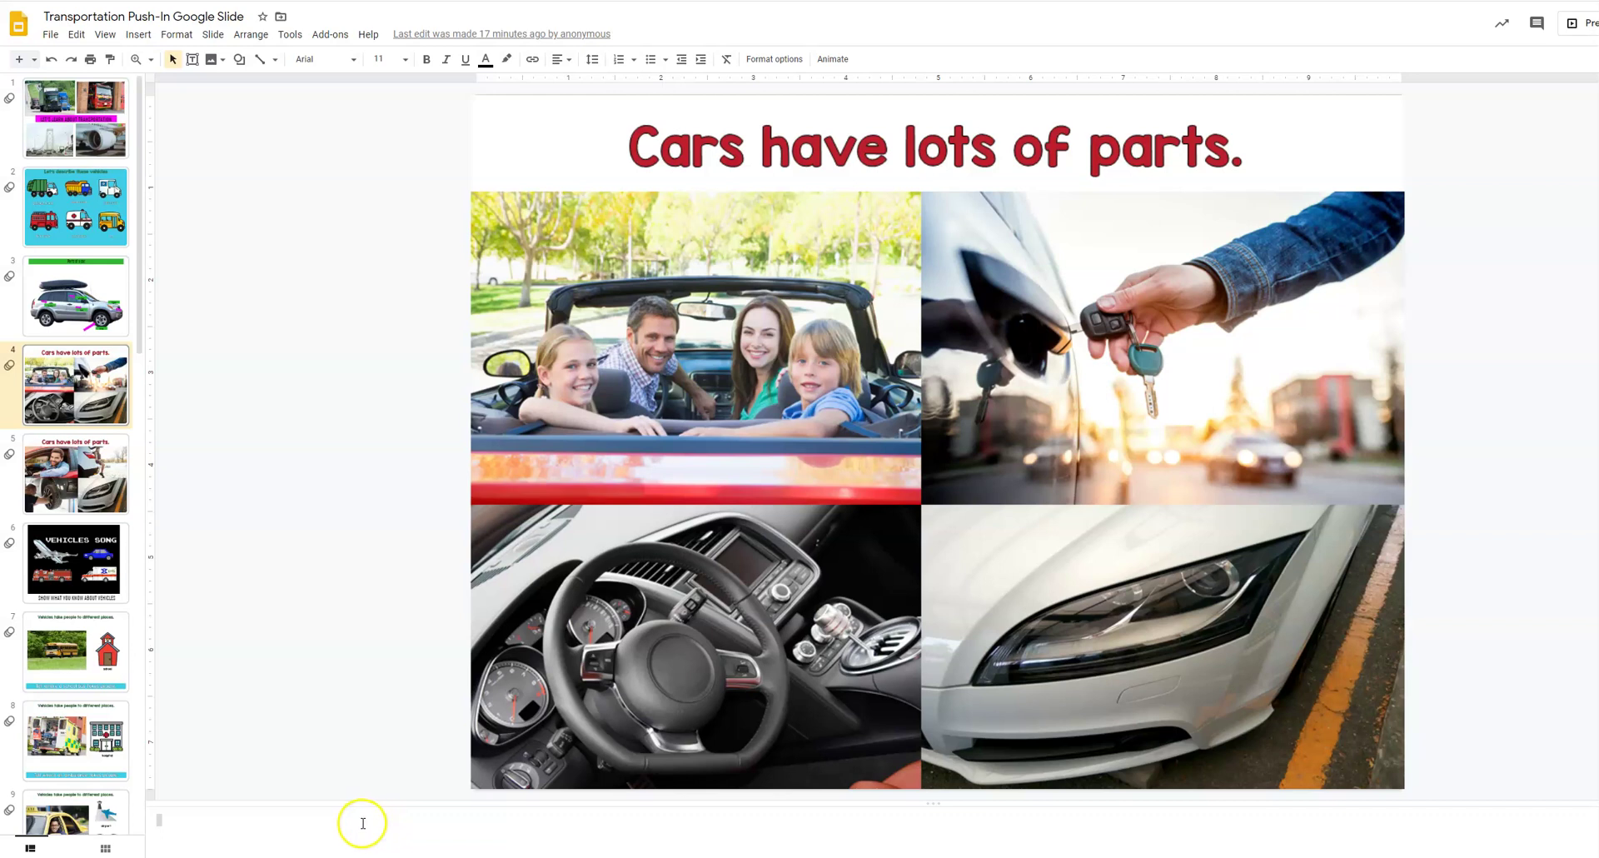
{"action": "left_click", "coordinate": [75, 471]}
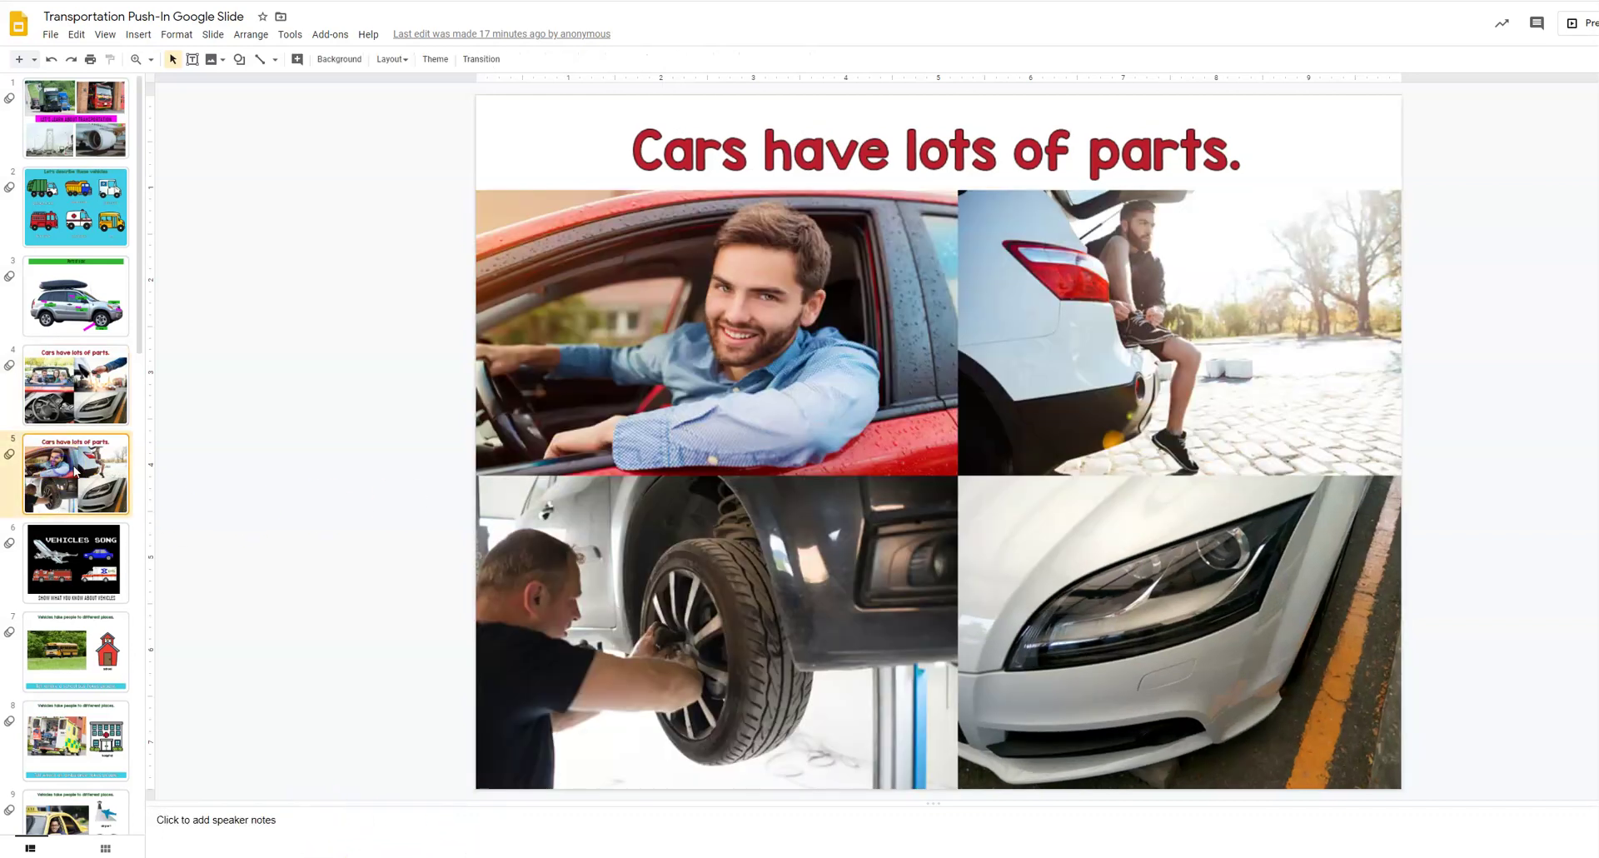
{"action": "left_click", "coordinate": [91, 563]}
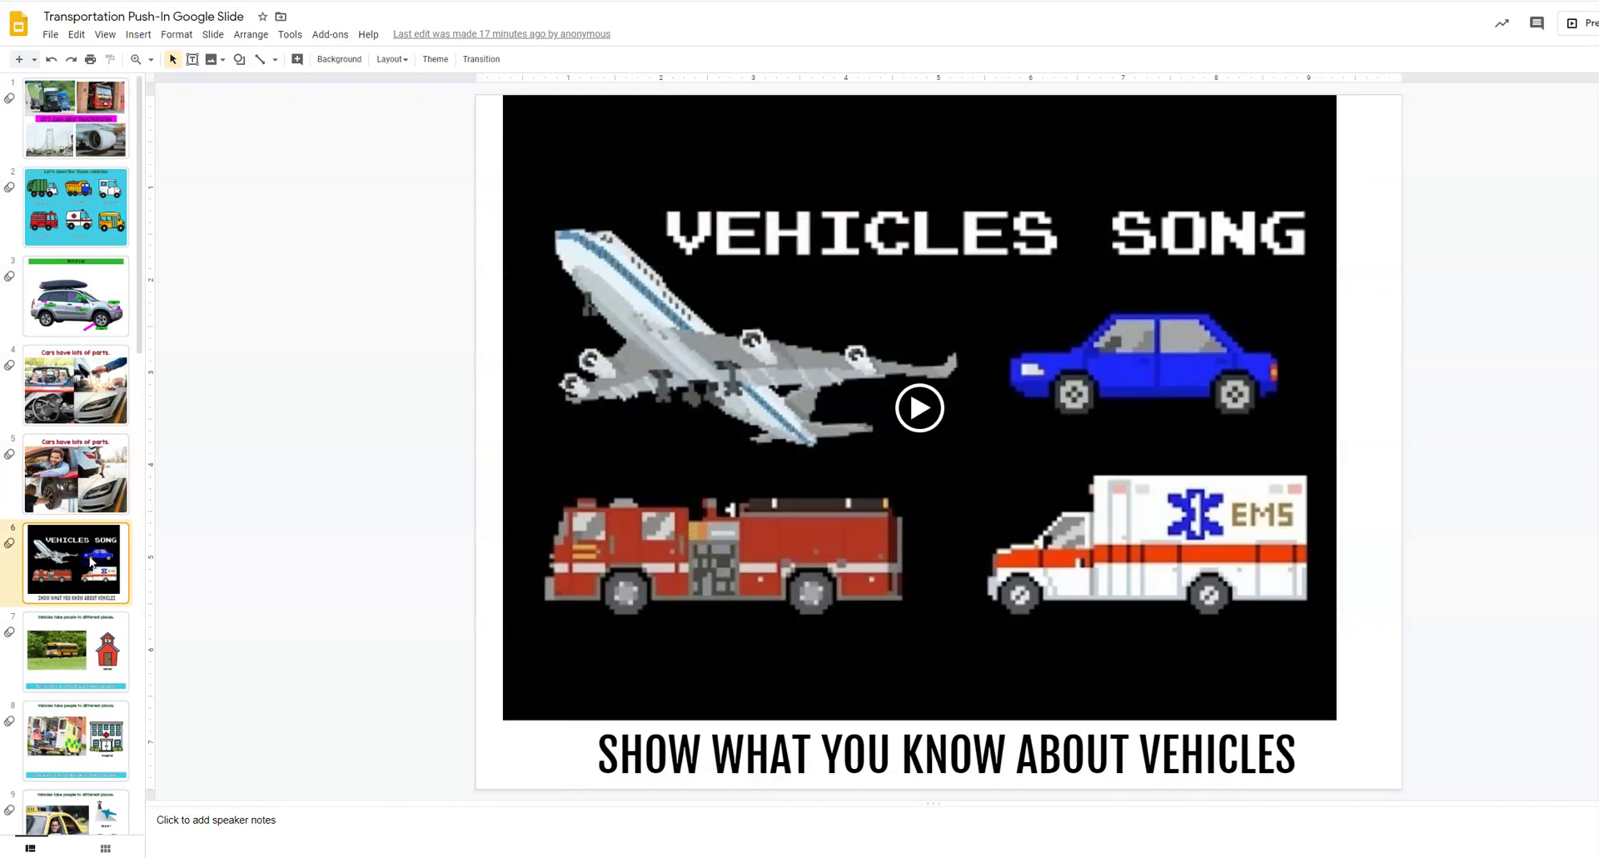
{"action": "left_click", "coordinate": [98, 654]}
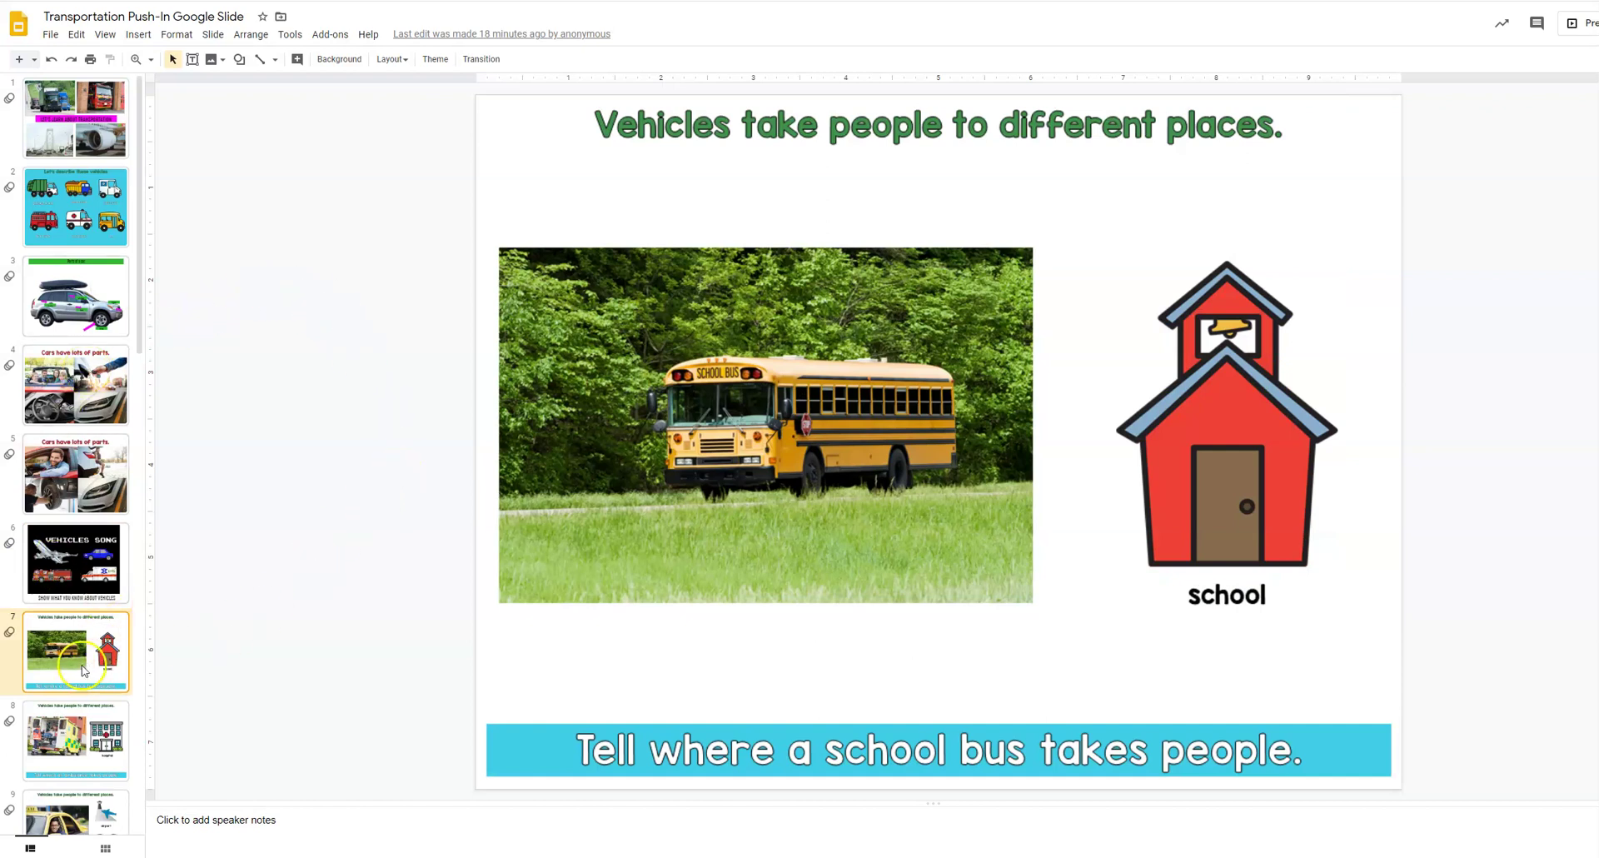
Step through the wings, handles and wheels vehicle question slides
{"action": "scroll", "coordinate": [85, 664], "scroll_direction": "down", "scroll_amount": 4}
{"action": "scroll", "coordinate": [85, 664], "scroll_direction": "down", "scroll_amount": 6}
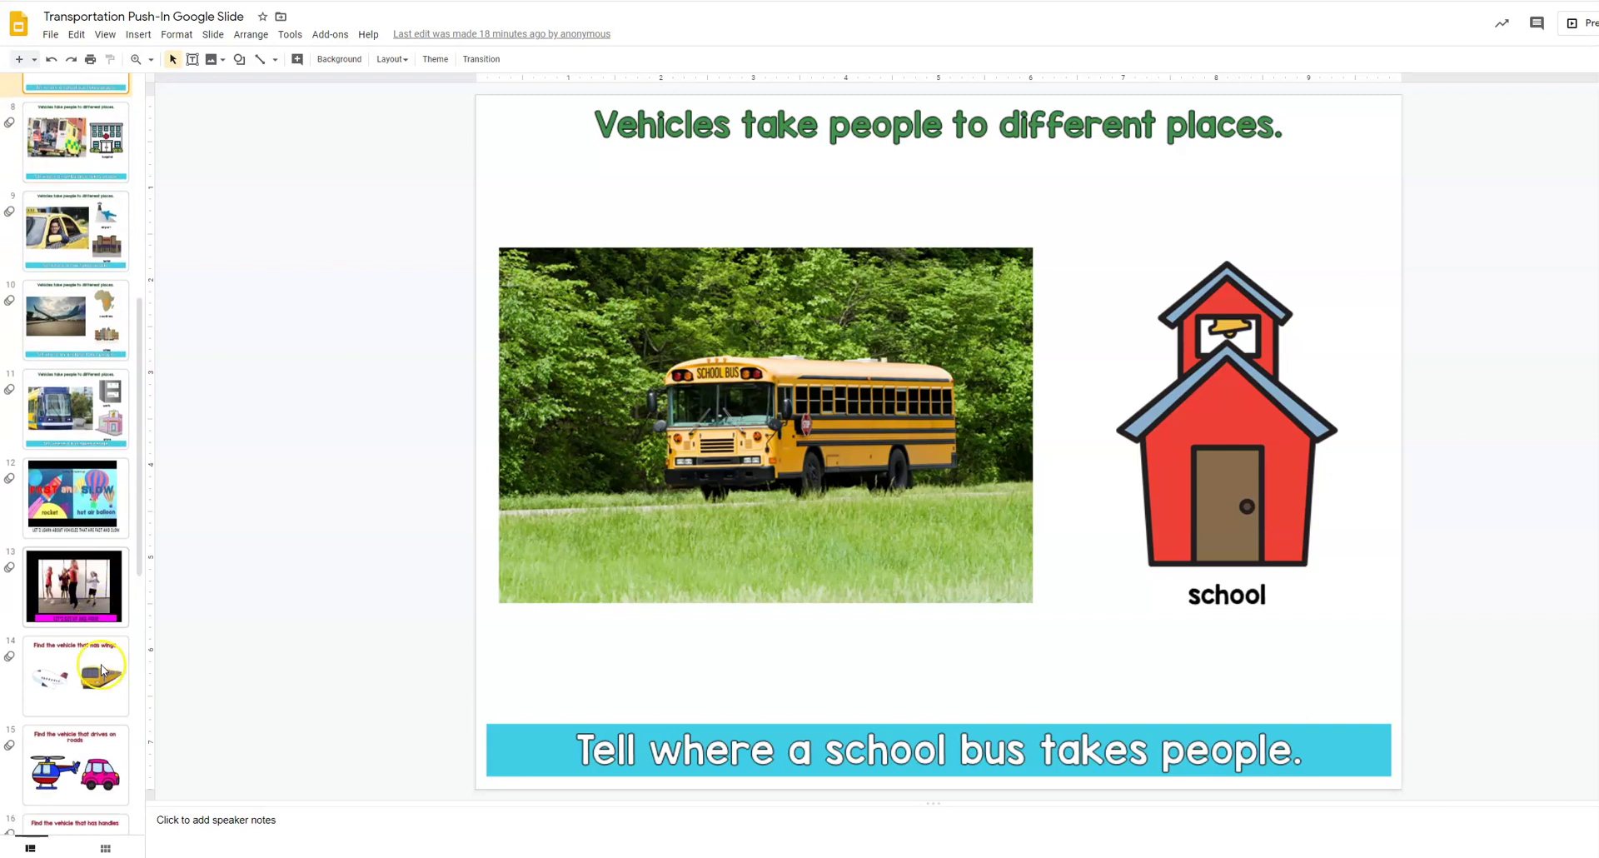
{"action": "left_click", "coordinate": [77, 469]}
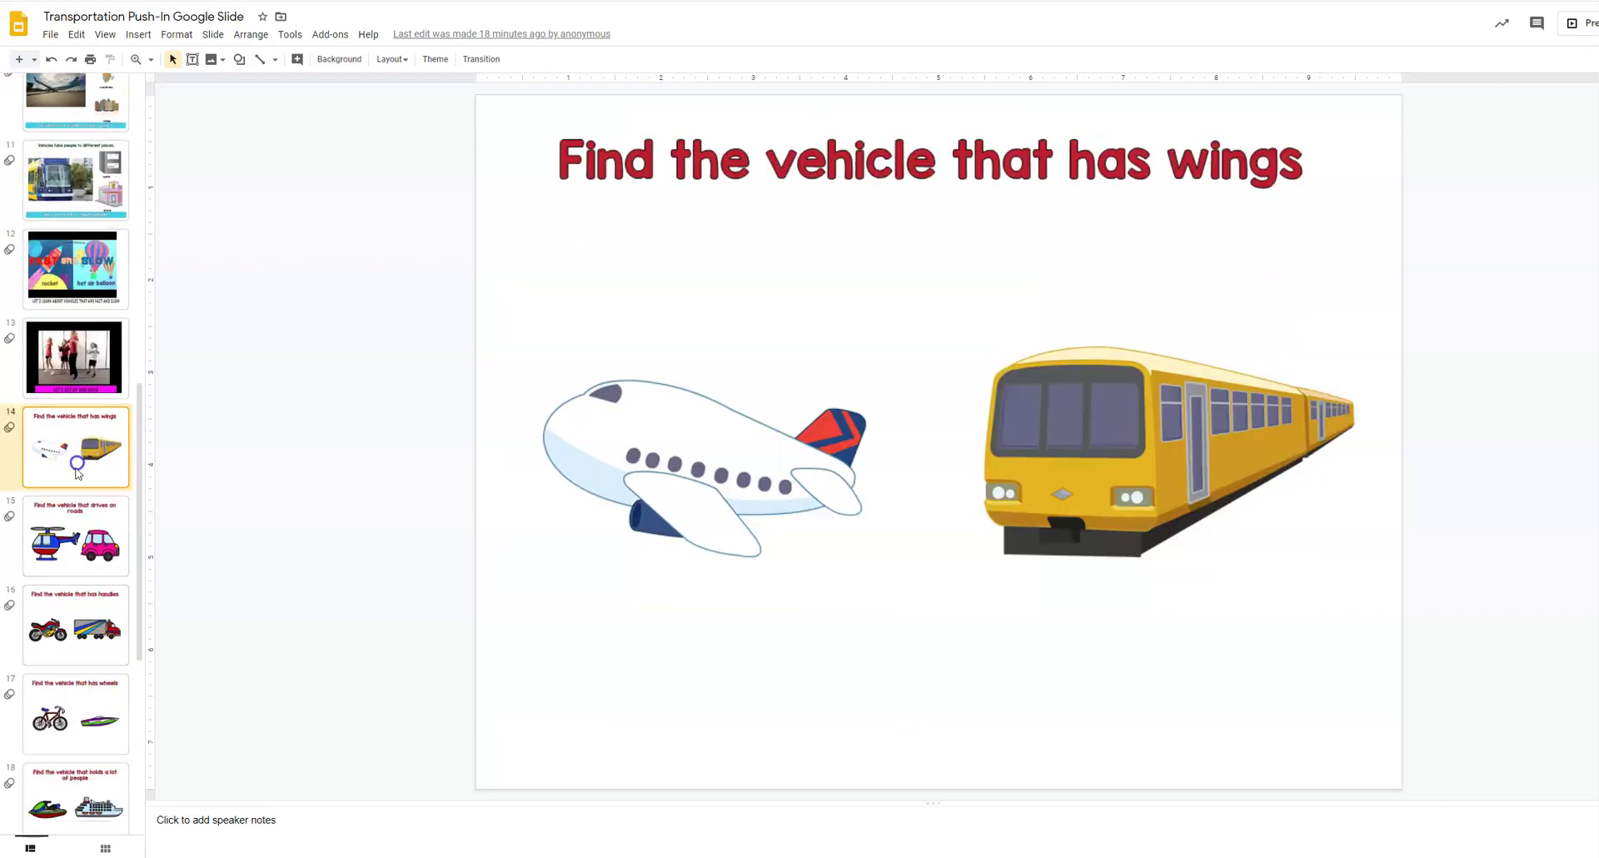
{"action": "left_click", "coordinate": [86, 537]}
{"action": "left_click", "coordinate": [83, 621]}
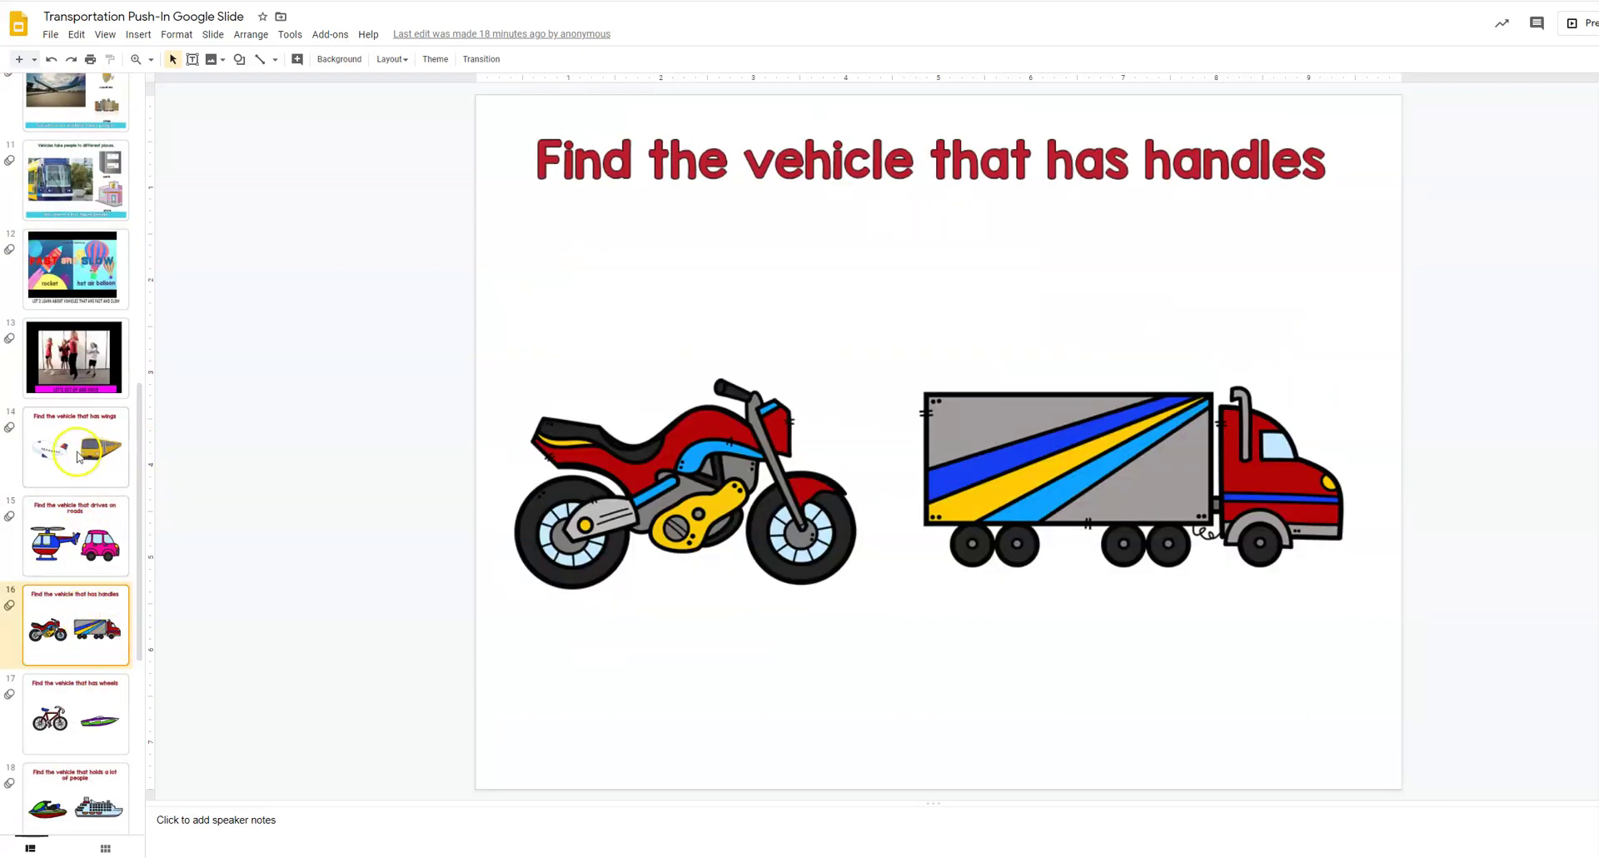
{"action": "left_click", "coordinate": [98, 696]}
Look over the Make a copy options without copying, then return to slide 12
{"action": "left_click", "coordinate": [94, 779]}
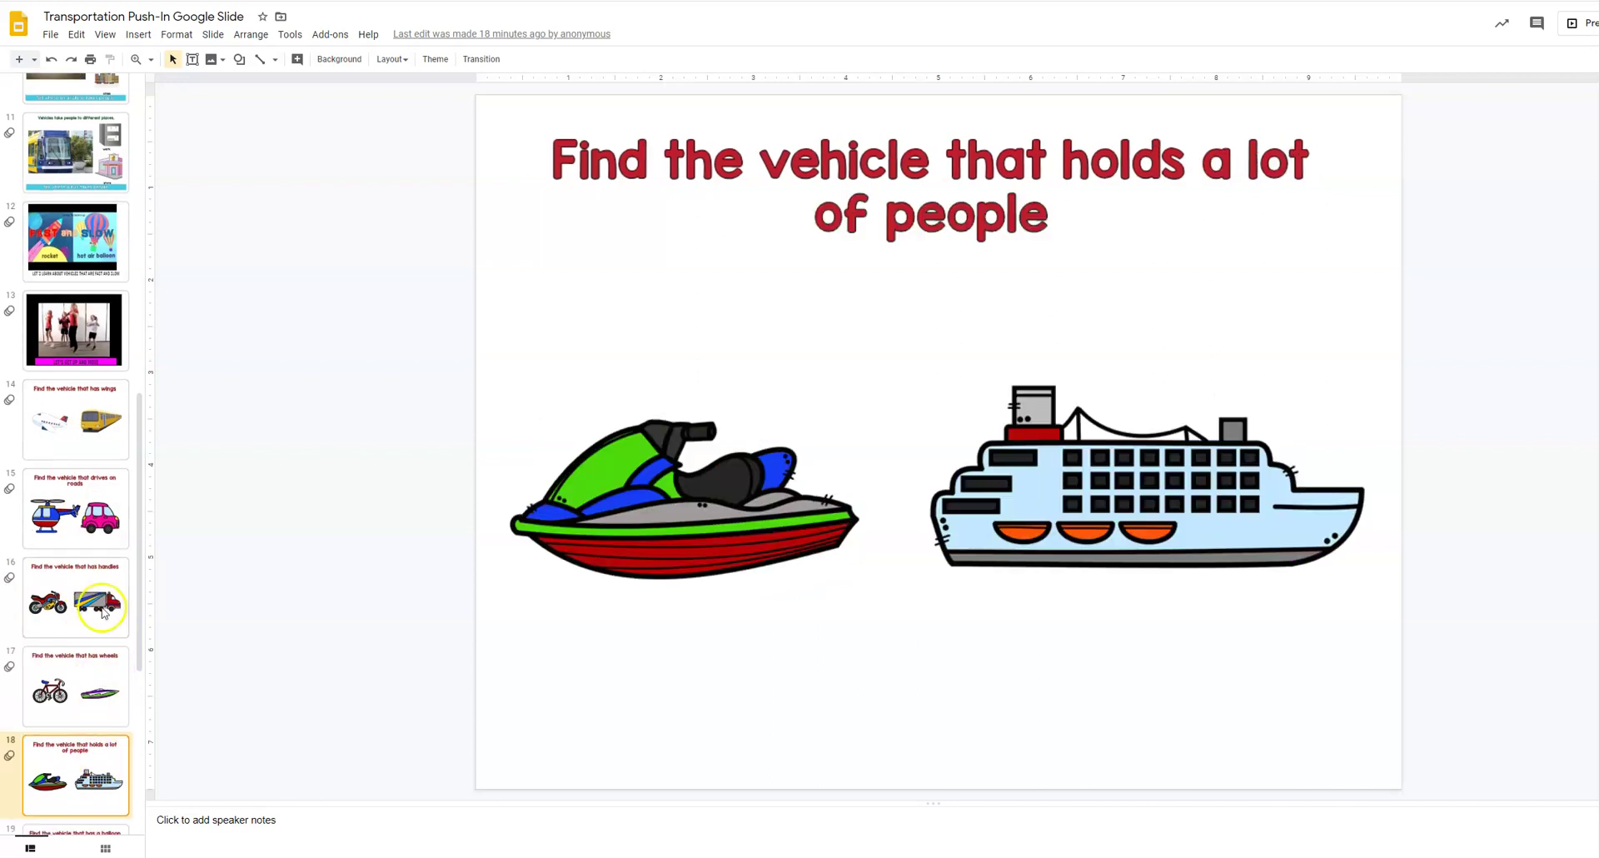
{"action": "left_click", "coordinate": [51, 34]}
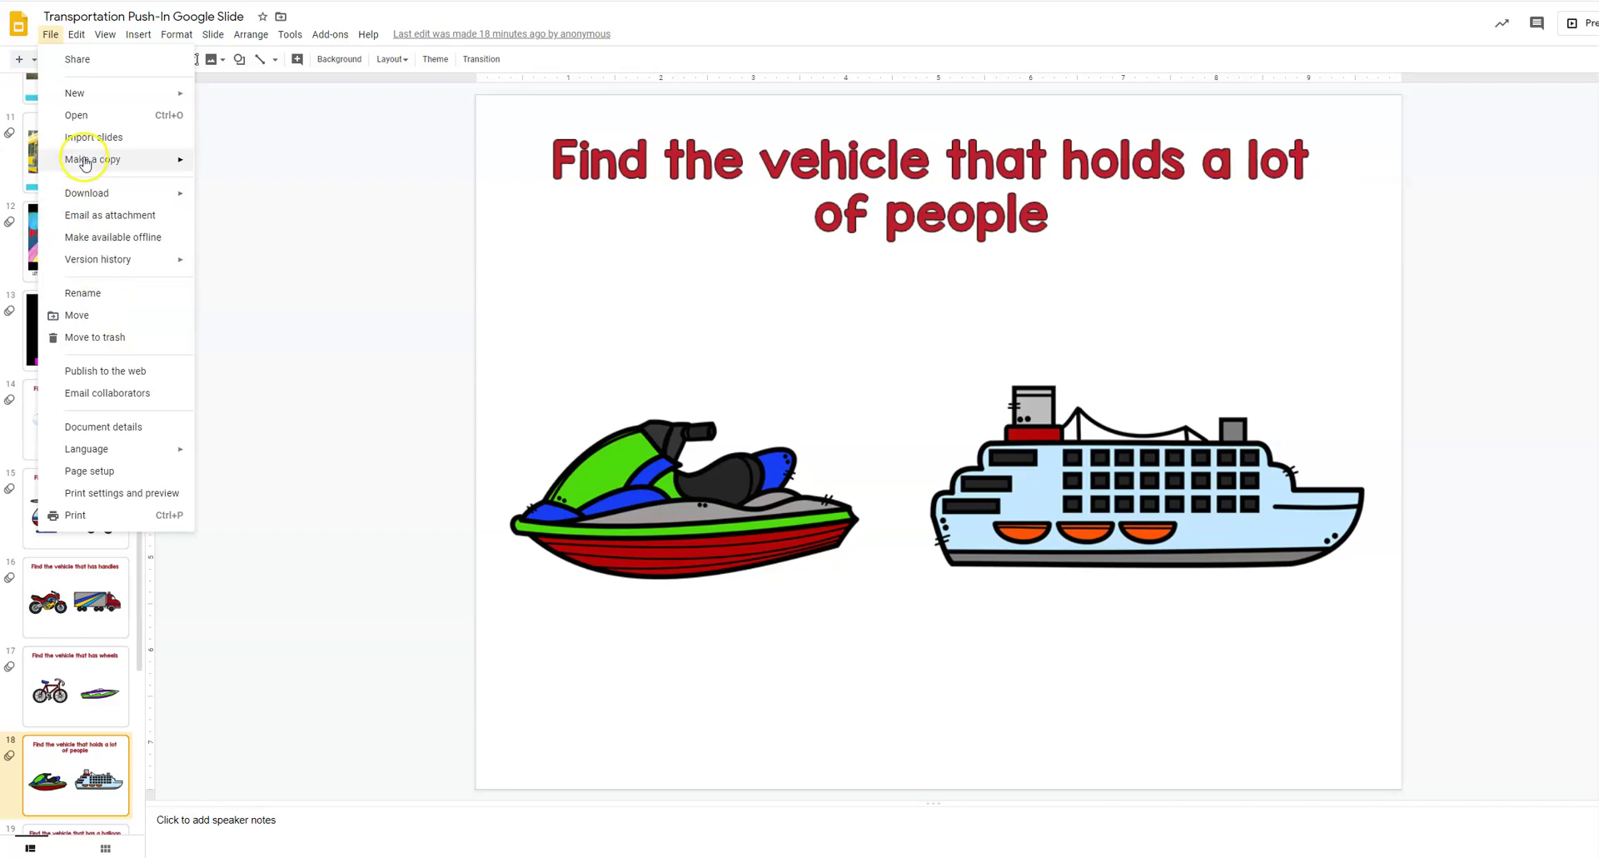
{"action": "mouse_move", "coordinate": [85, 160]}
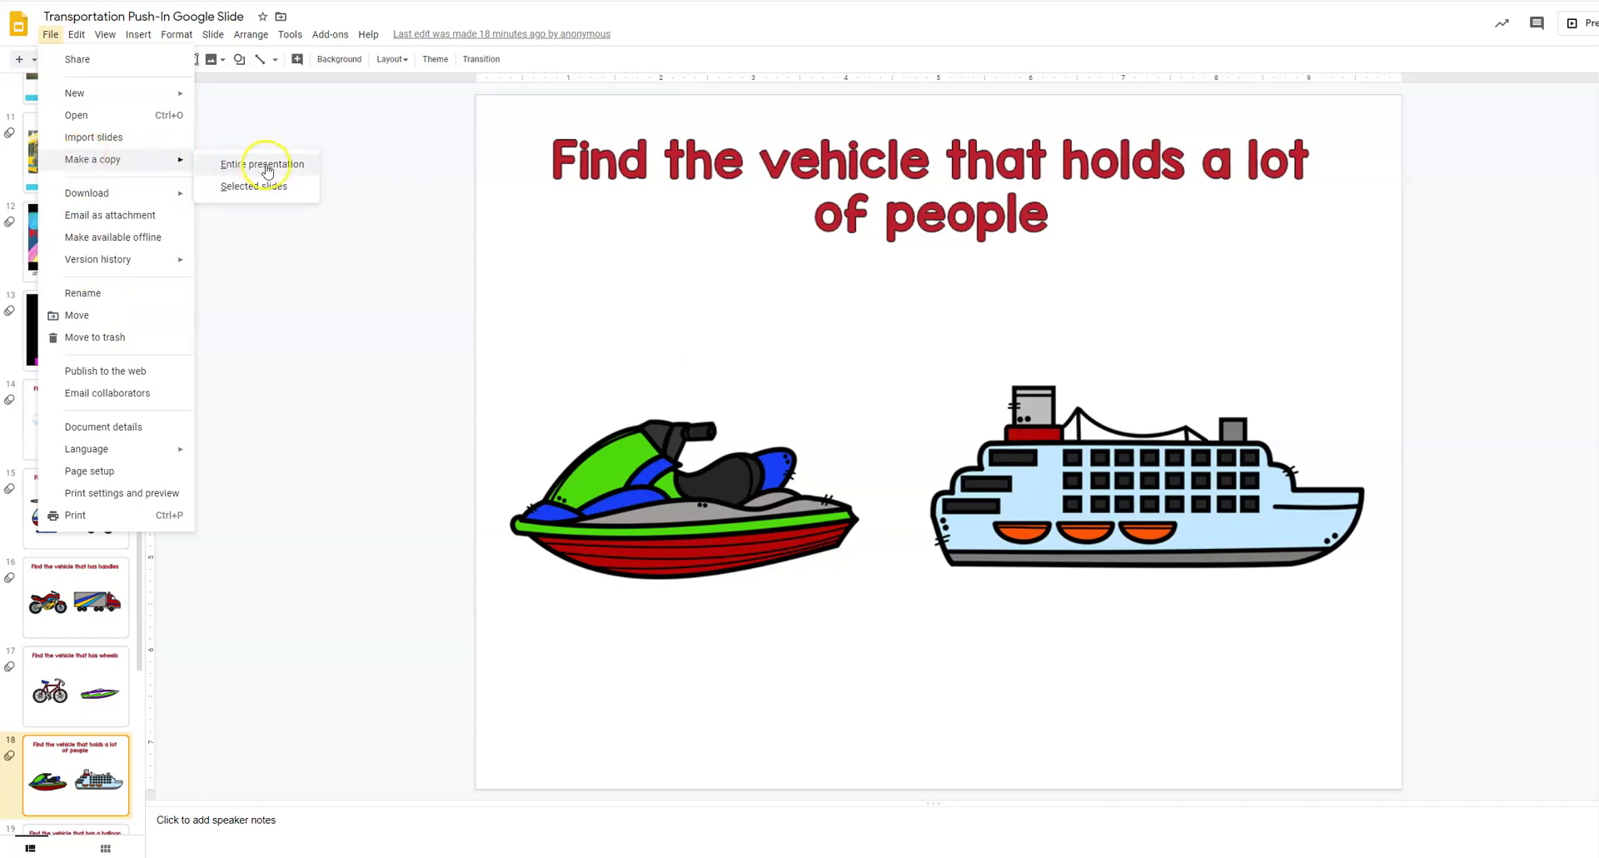
{"action": "left_click", "coordinate": [304, 244]}
{"action": "scroll", "coordinate": [71, 482], "scroll_direction": "down", "scroll_amount": 2}
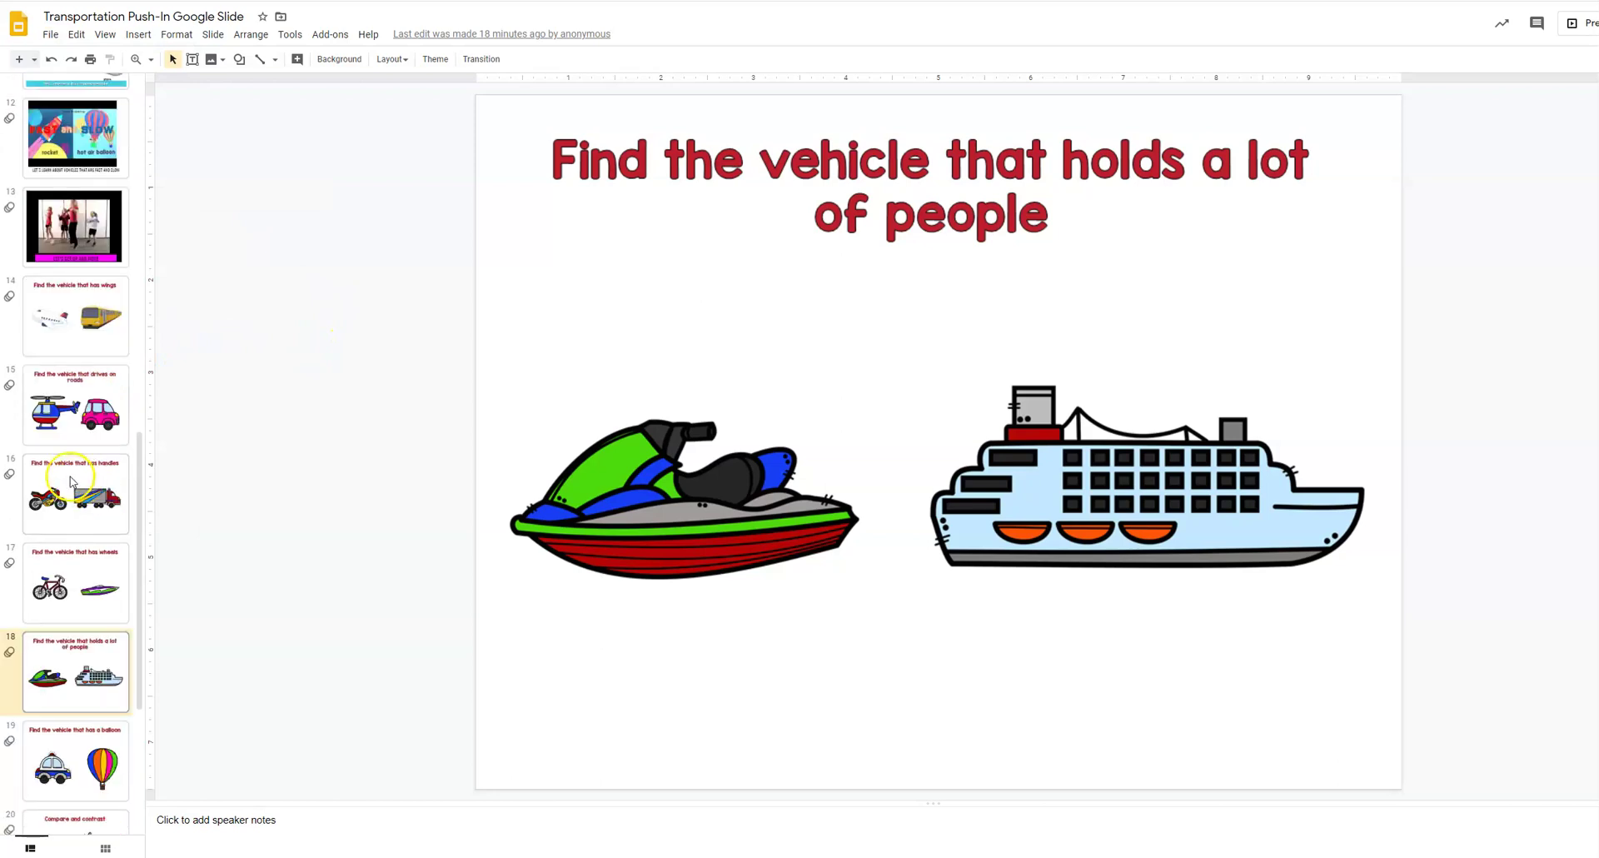
{"action": "scroll", "coordinate": [71, 482], "scroll_direction": "down", "scroll_amount": 2}
{"action": "scroll", "coordinate": [71, 481], "scroll_direction": "up", "scroll_amount": 5}
{"action": "left_click", "coordinate": [79, 307]}
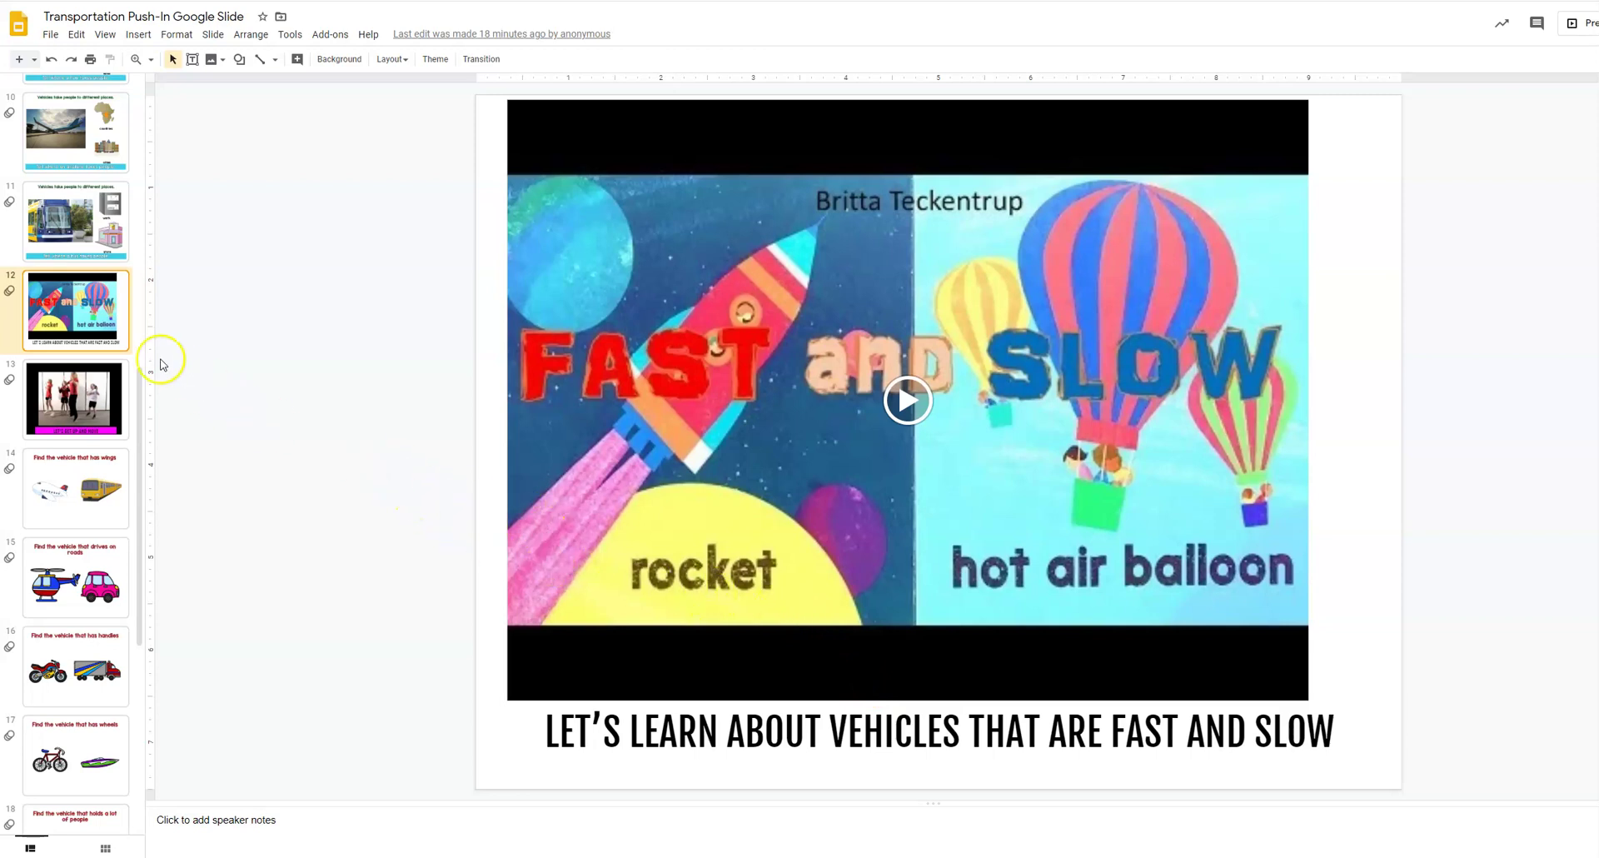
Add a blank slide after slide 12
{"action": "left_click", "coordinate": [83, 356]}
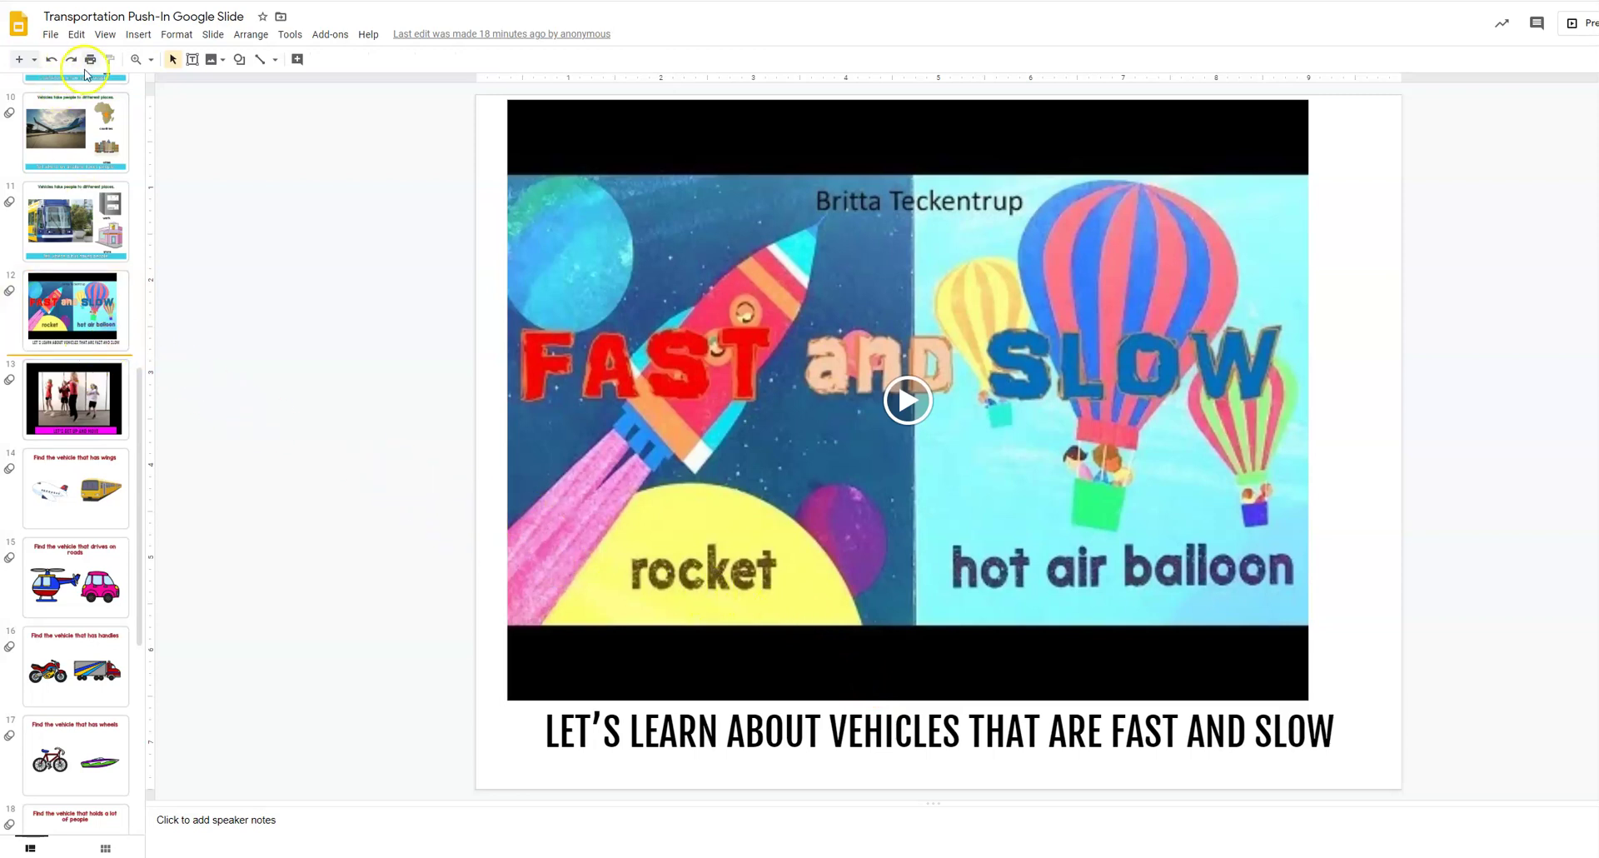
{"action": "left_click", "coordinate": [136, 34]}
{"action": "left_click", "coordinate": [183, 411]}
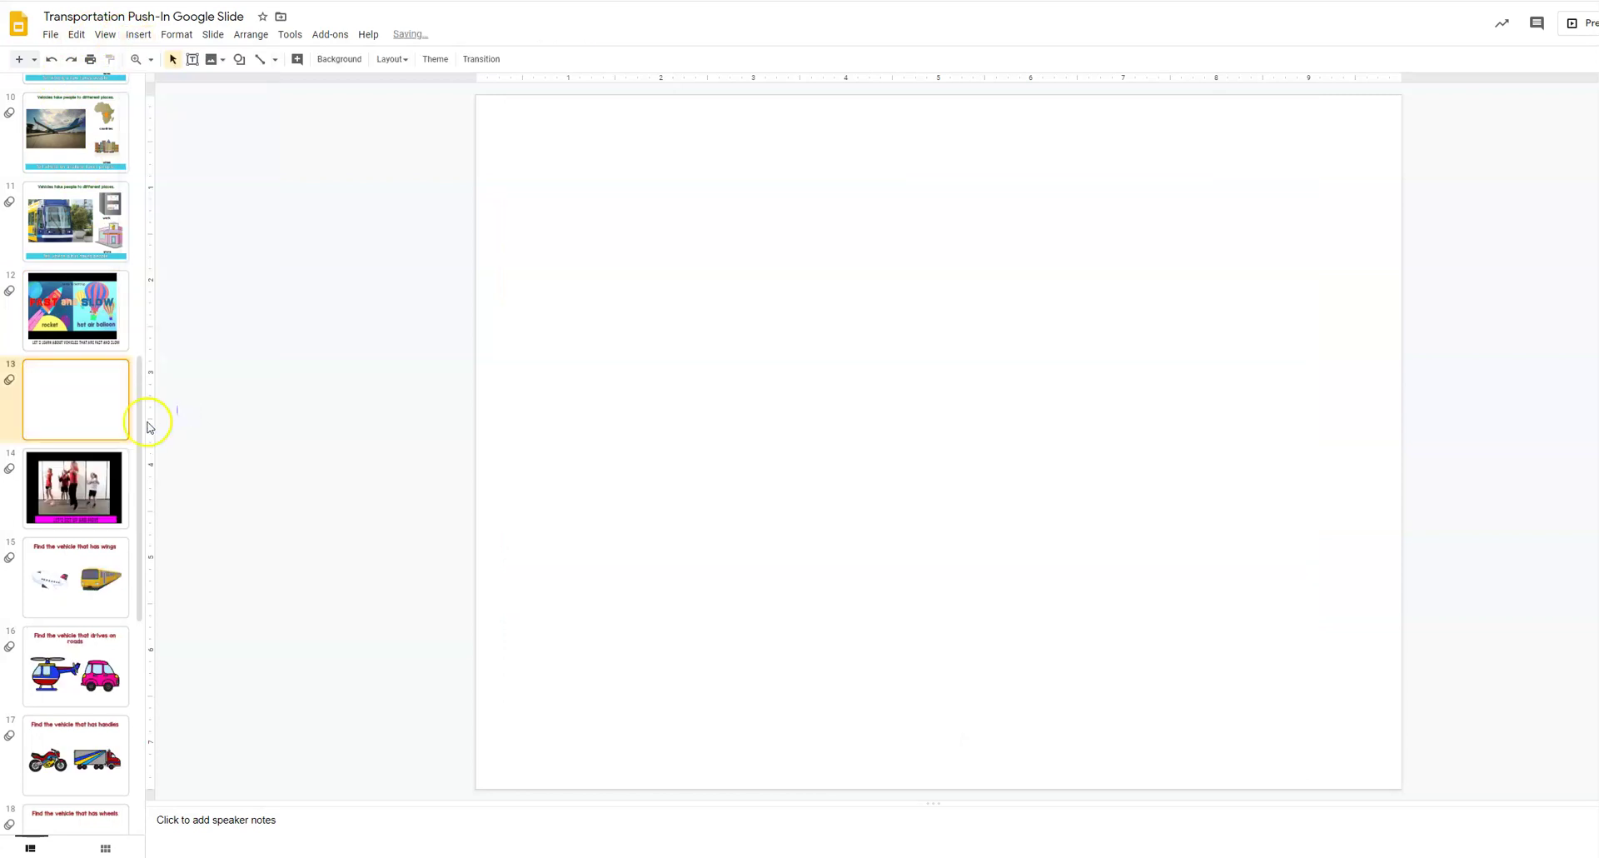
Insert the My Truck Is Stuck video found by searching 'transportation read aloud', enlarged to fill the slide
{"action": "left_click", "coordinate": [126, 37]}
{"action": "left_click", "coordinate": [173, 127]}
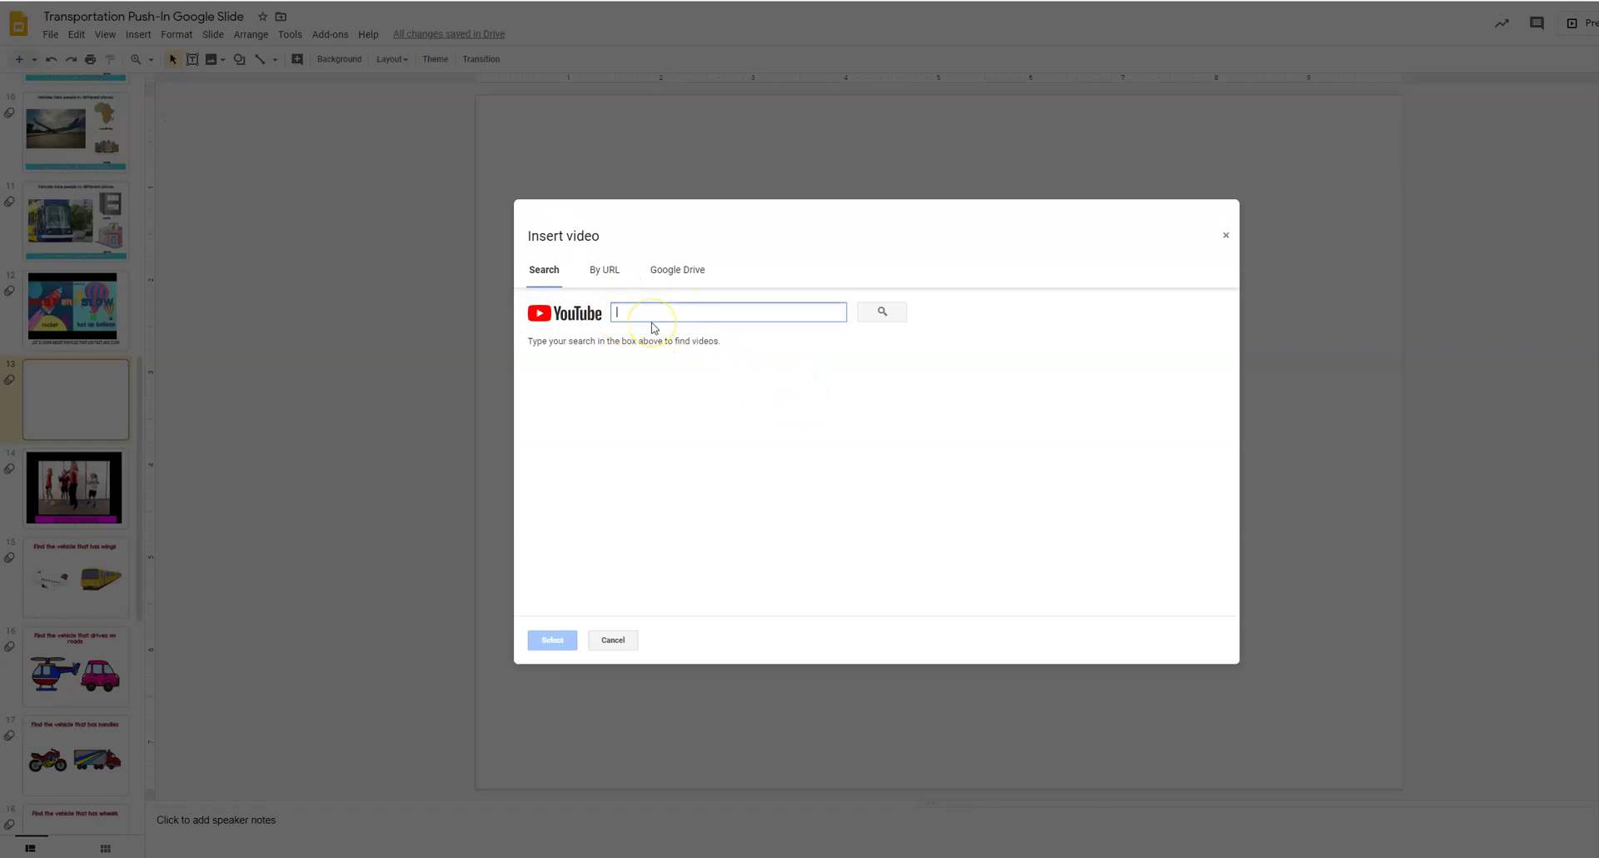
{"action": "type", "text": "transportation"}
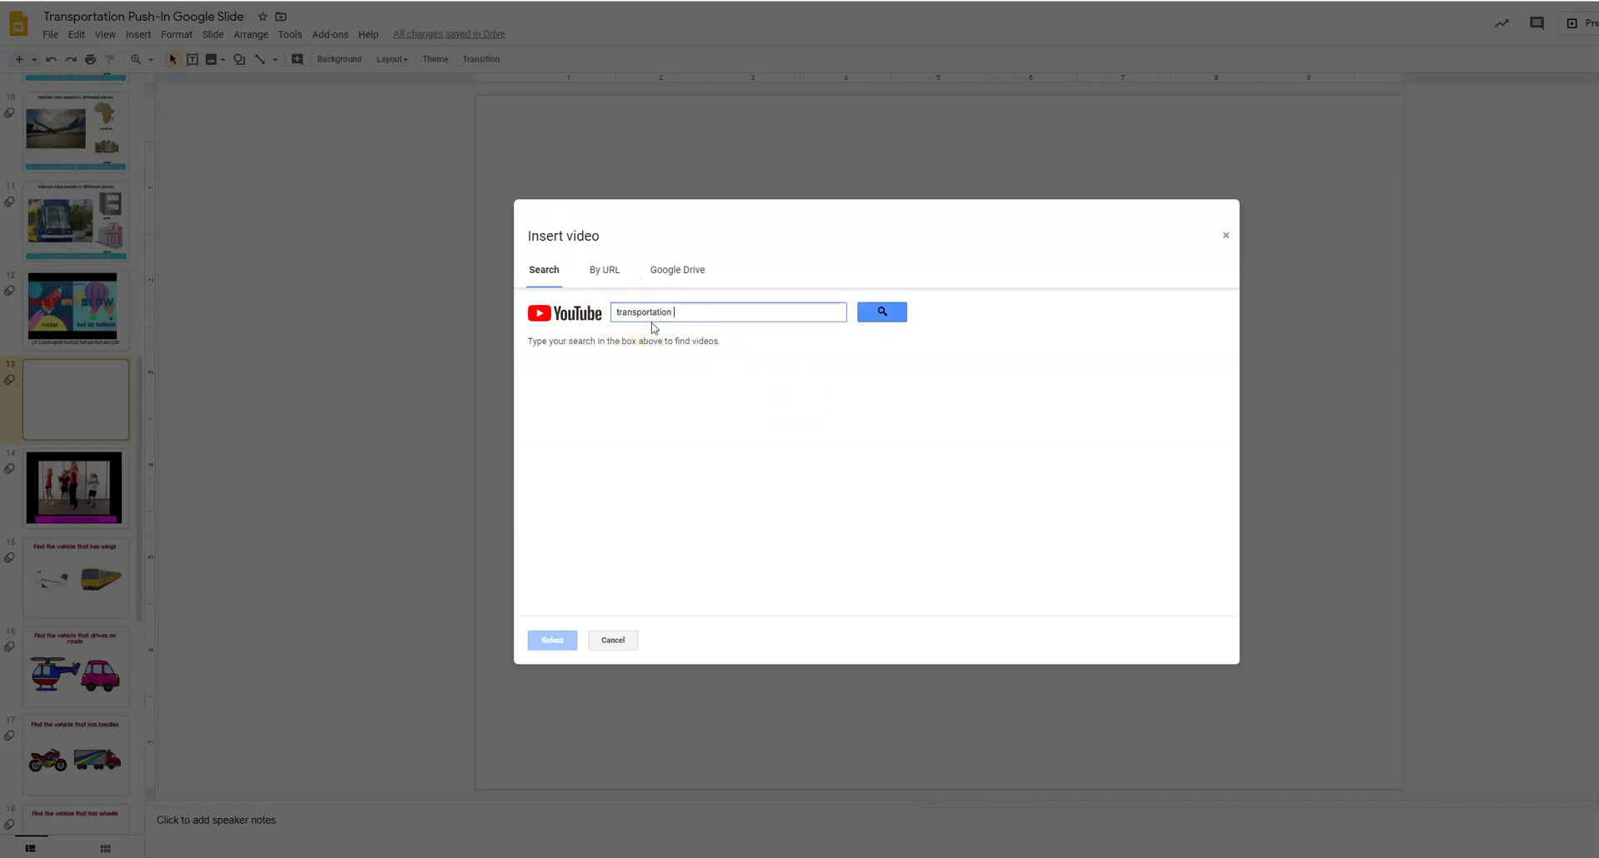
{"action": "type", "text": " read aloud"}
{"action": "key", "text": "Return"}
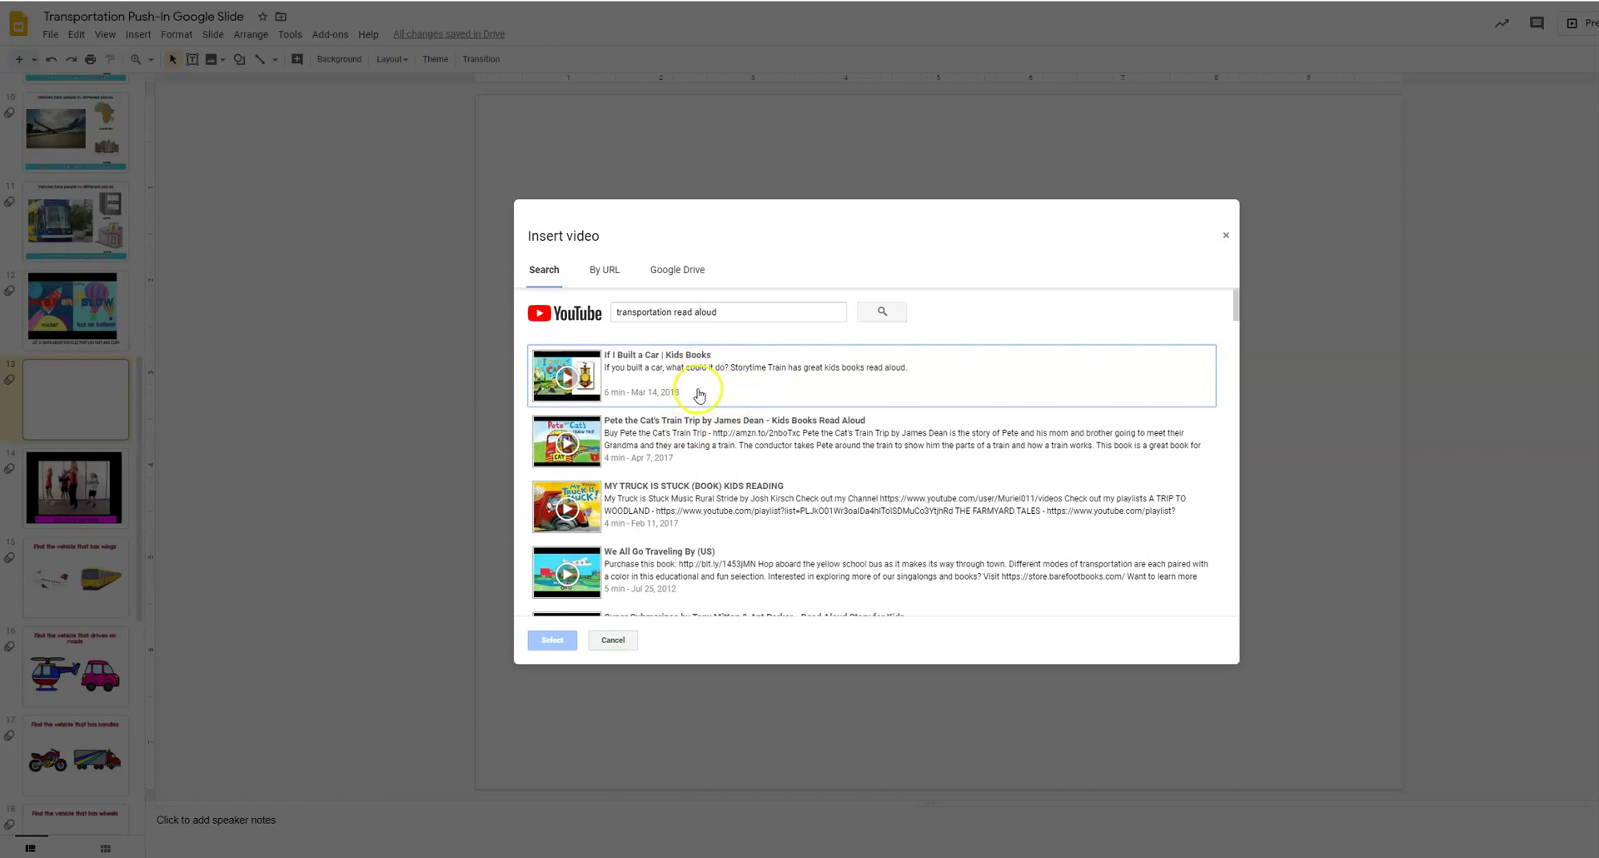
{"action": "left_click", "coordinate": [692, 508]}
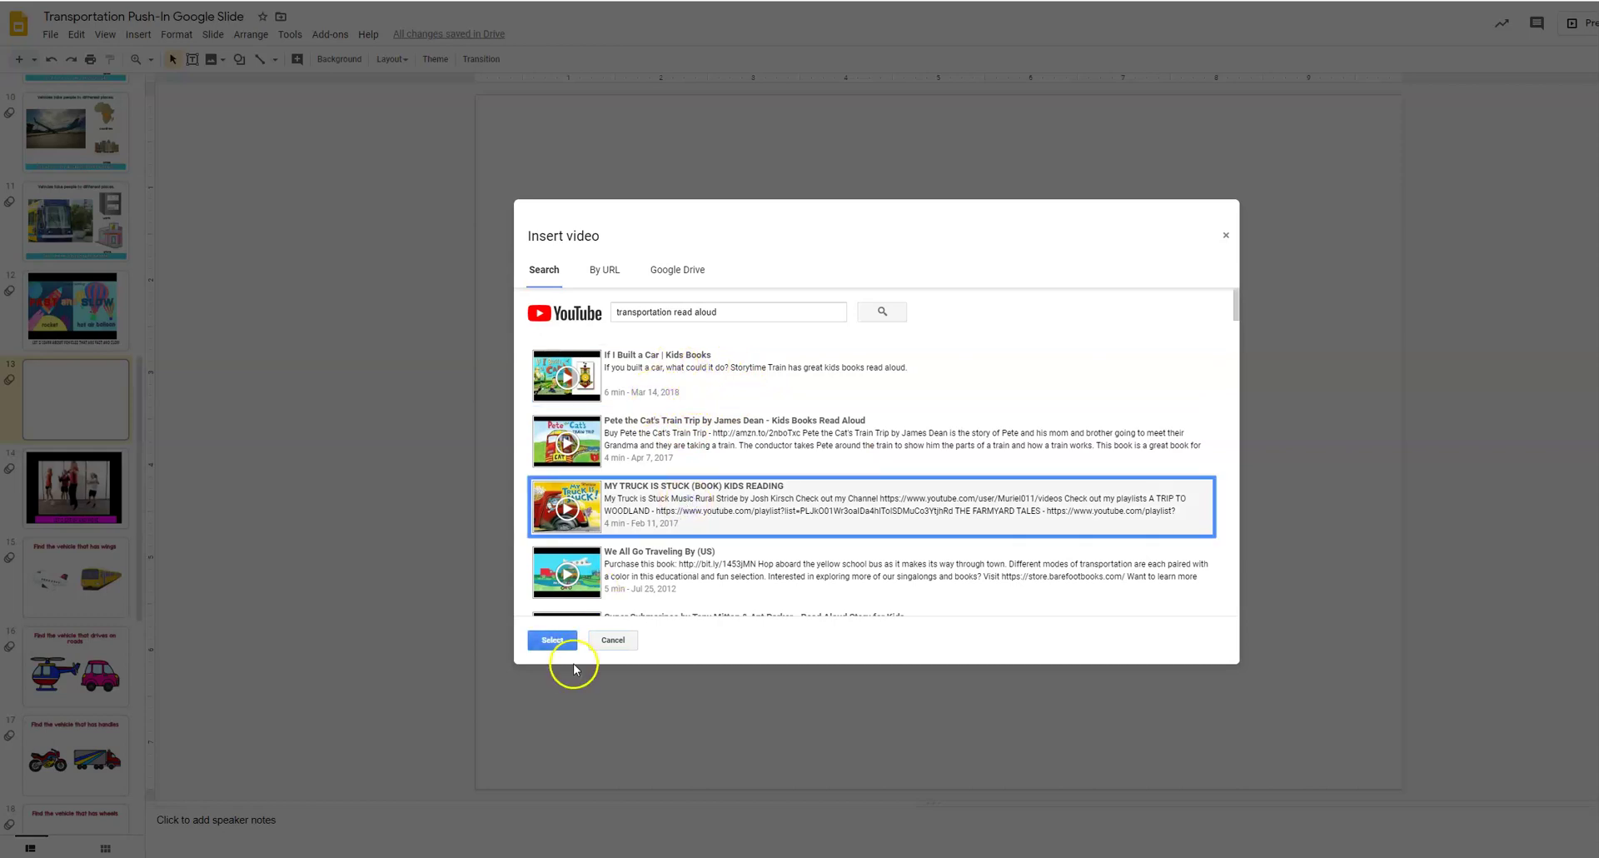
{"action": "left_click", "coordinate": [555, 644]}
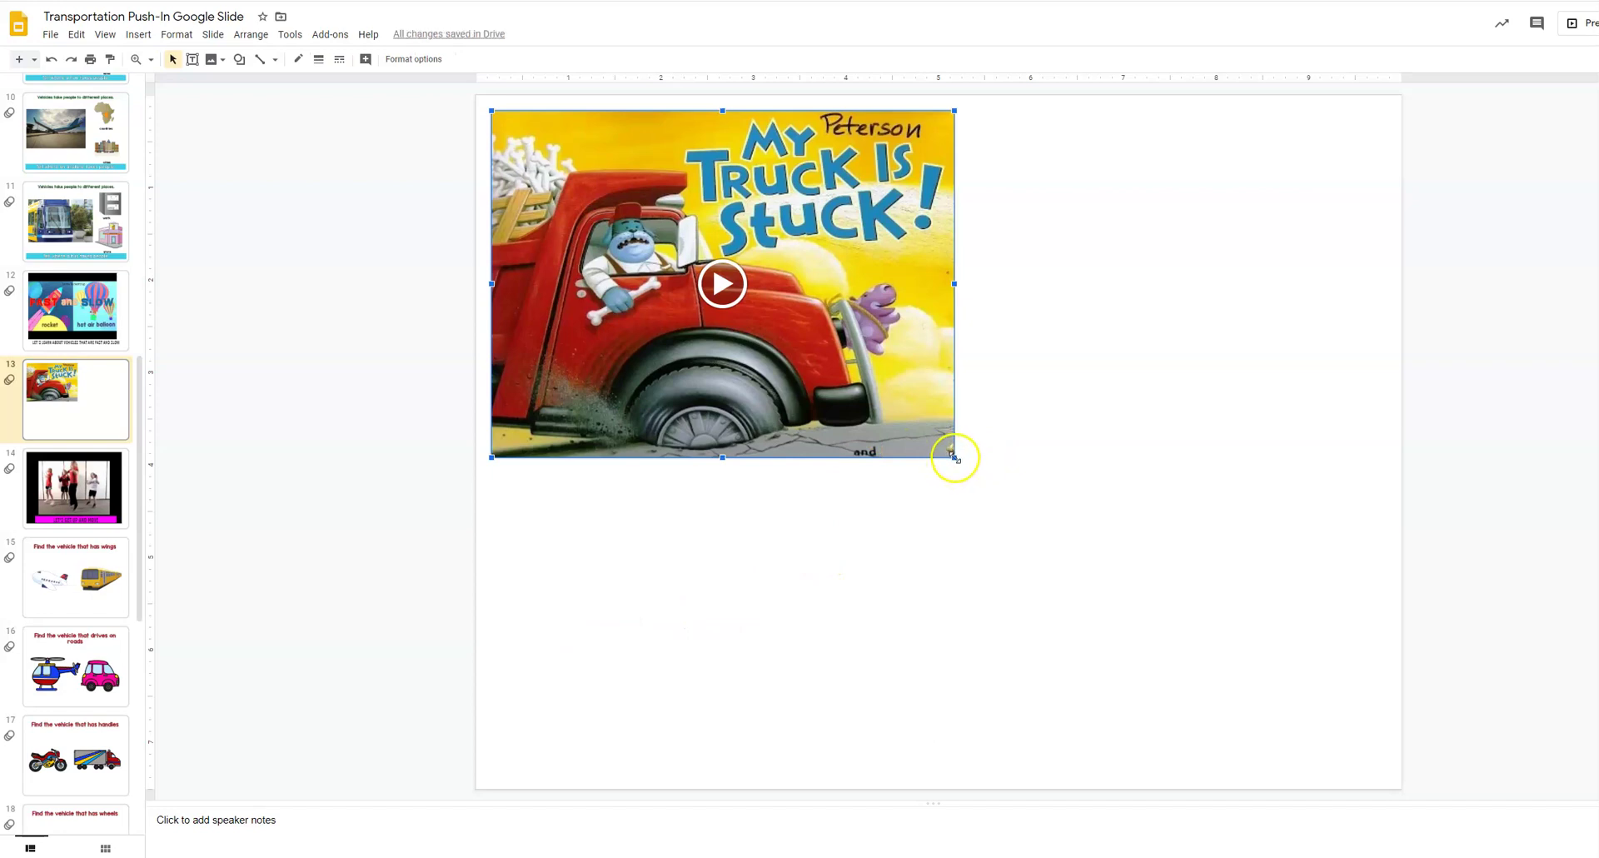
{"action": "left_click_drag", "start_coordinate": [953, 458], "coordinate": [1367, 766]}
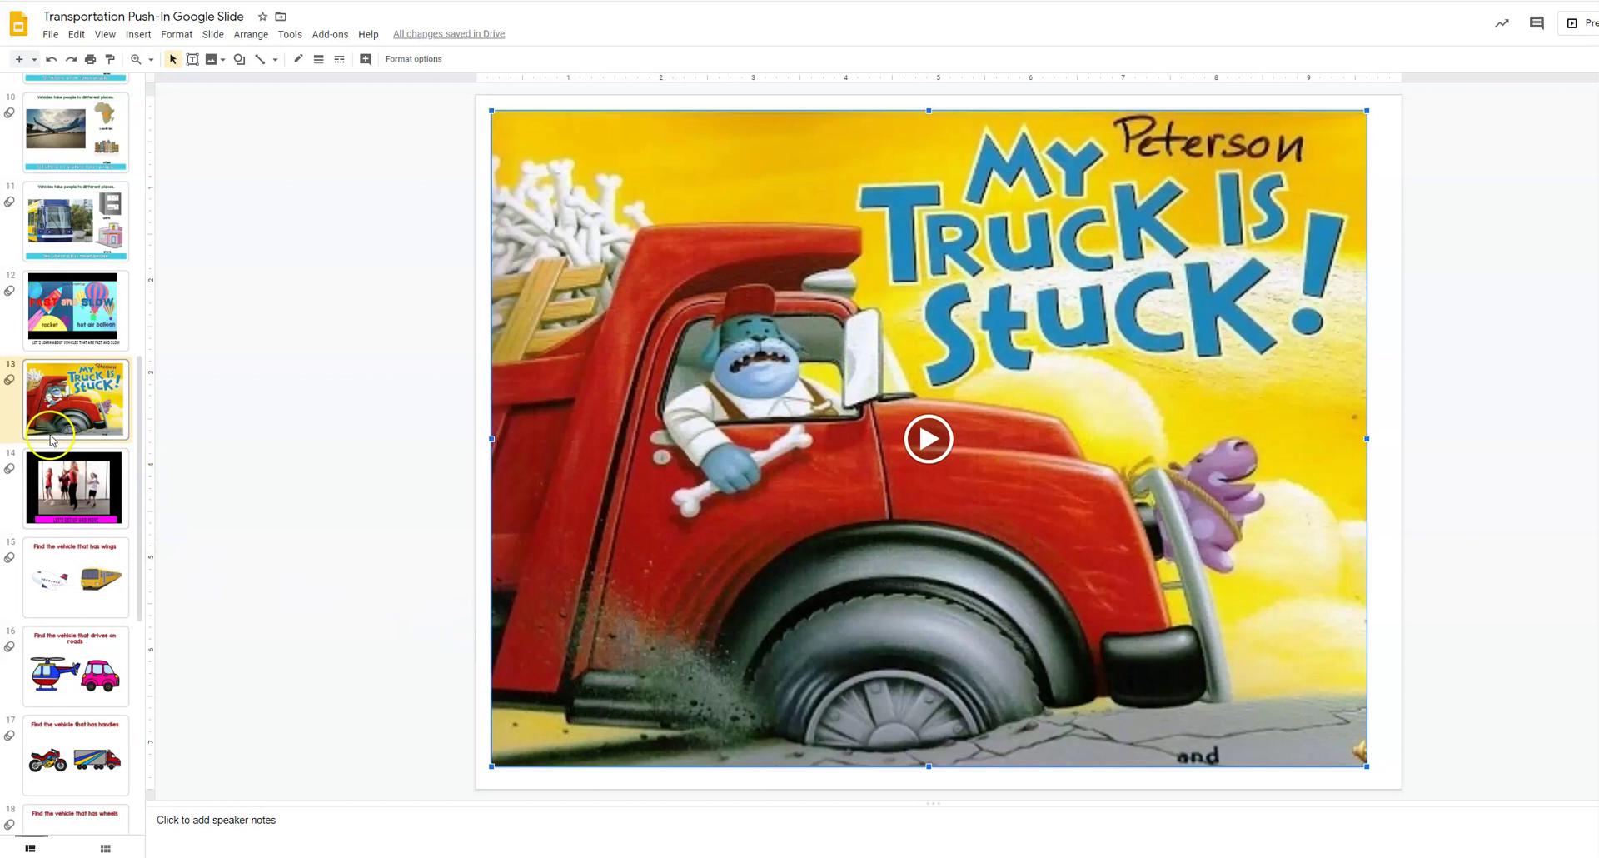
{"action": "scroll", "coordinate": [51, 441], "scroll_direction": "up", "scroll_amount": 5}
{"action": "scroll", "coordinate": [51, 441], "scroll_direction": "up", "scroll_amount": 4}
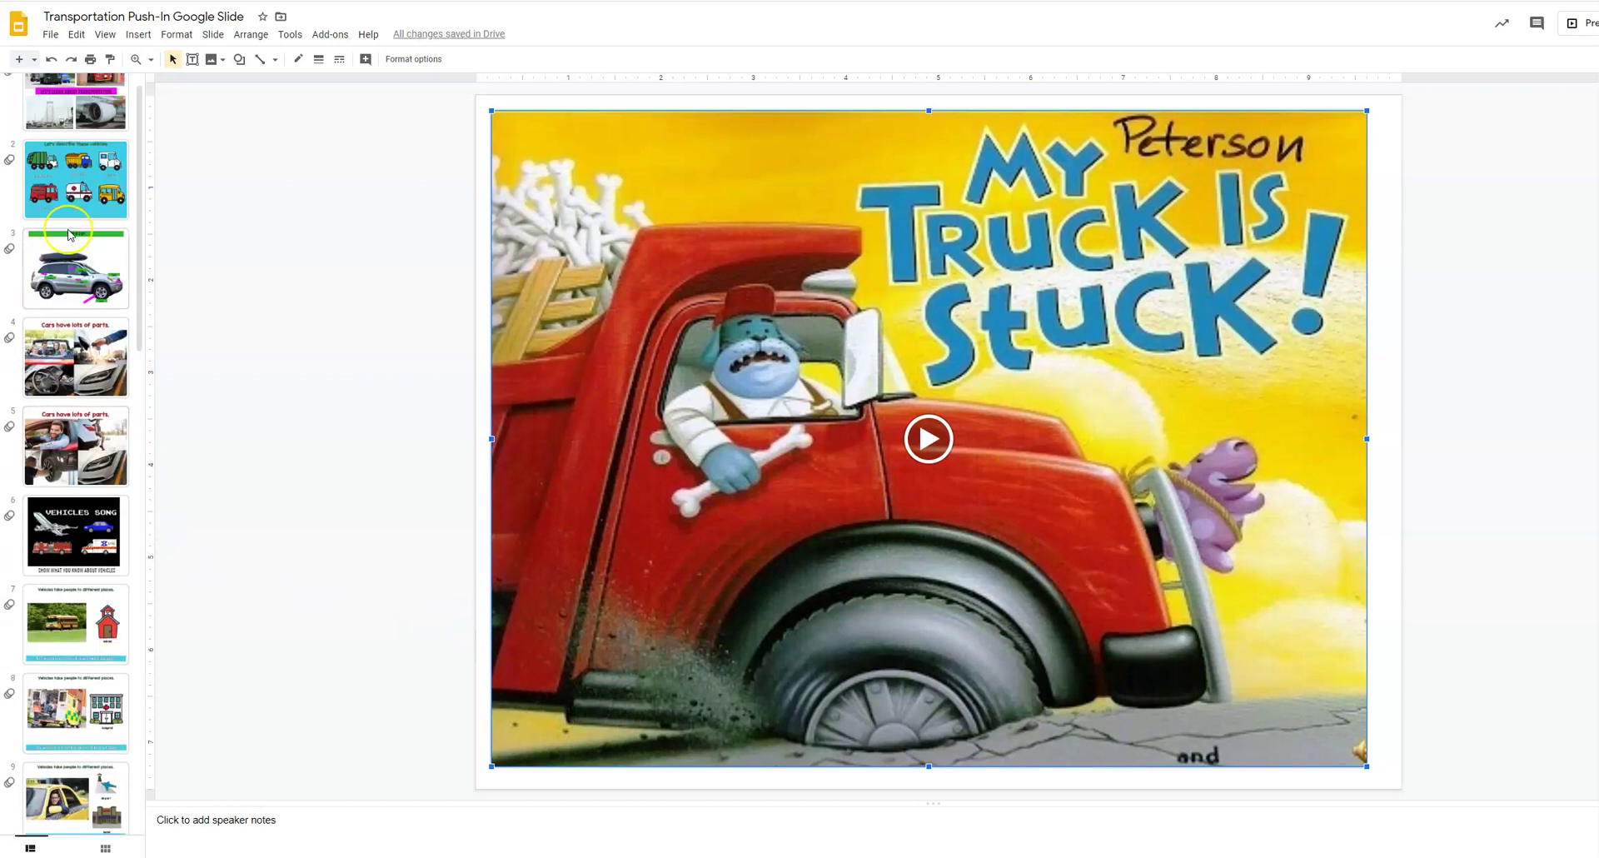
{"action": "scroll", "coordinate": [98, 208], "scroll_direction": "up", "scroll_amount": 1}
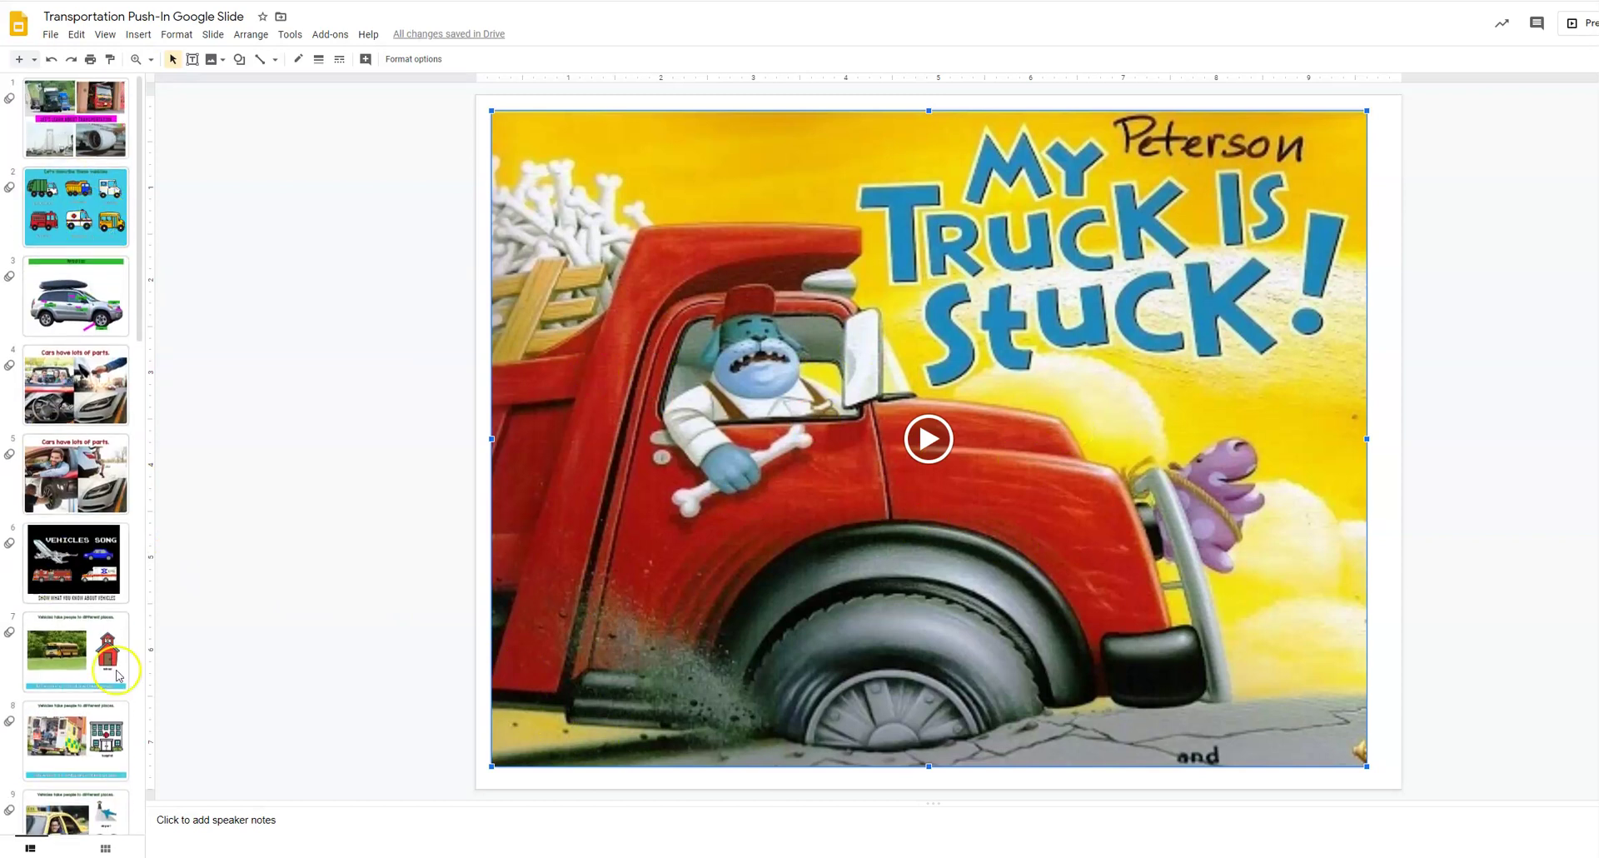
{"action": "scroll", "coordinate": [121, 679], "scroll_direction": "down", "scroll_amount": 3}
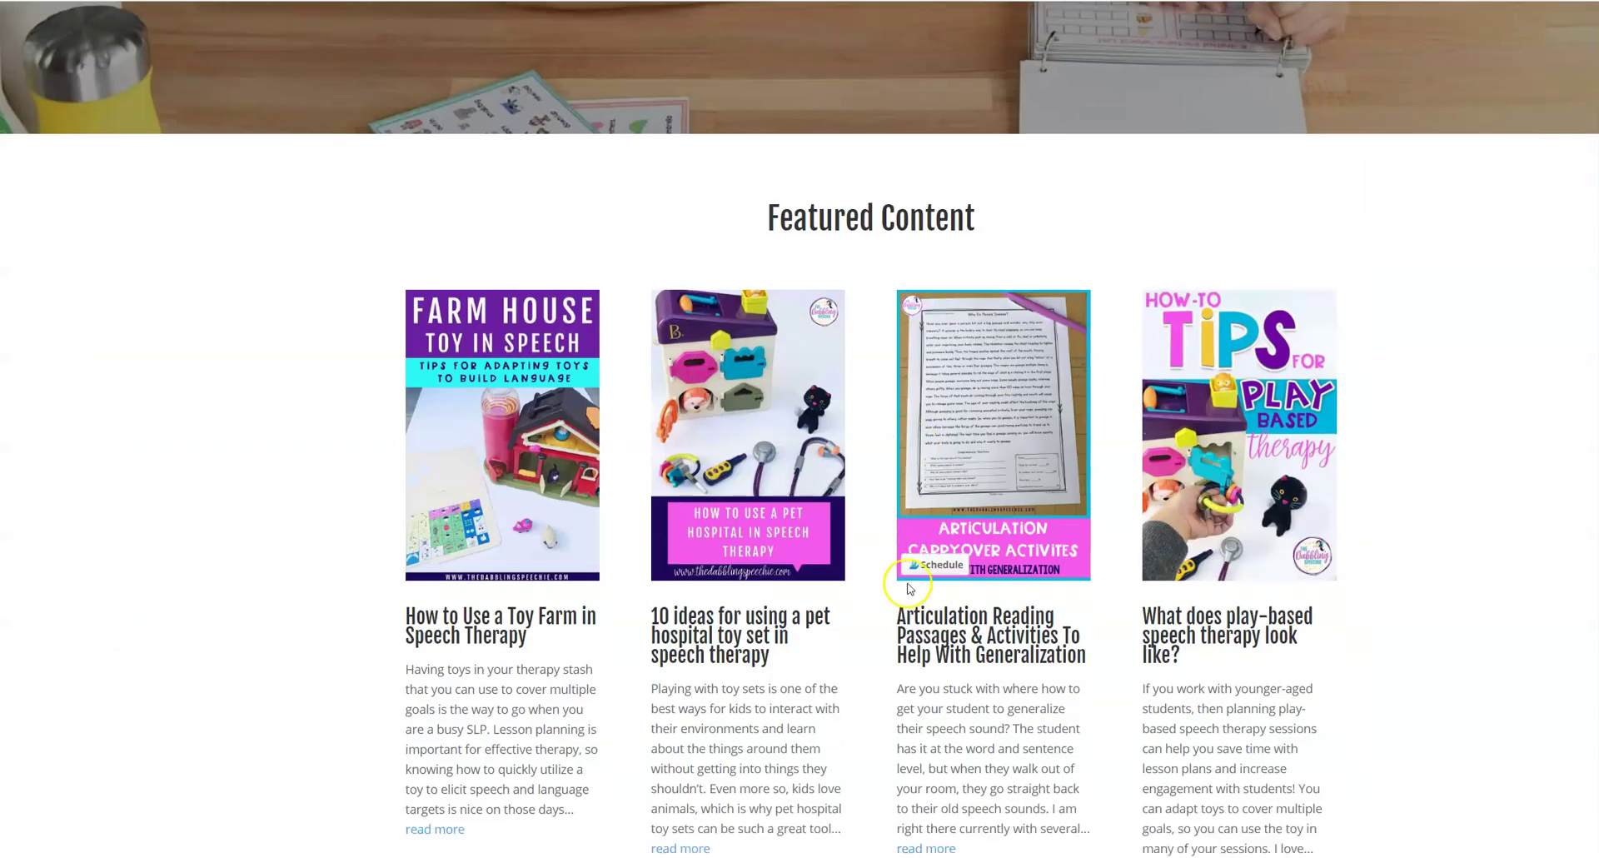
Search the blog's sidebar for 'chicken push in'
{"action": "scroll", "coordinate": [932, 600], "scroll_direction": "down", "scroll_amount": 10}
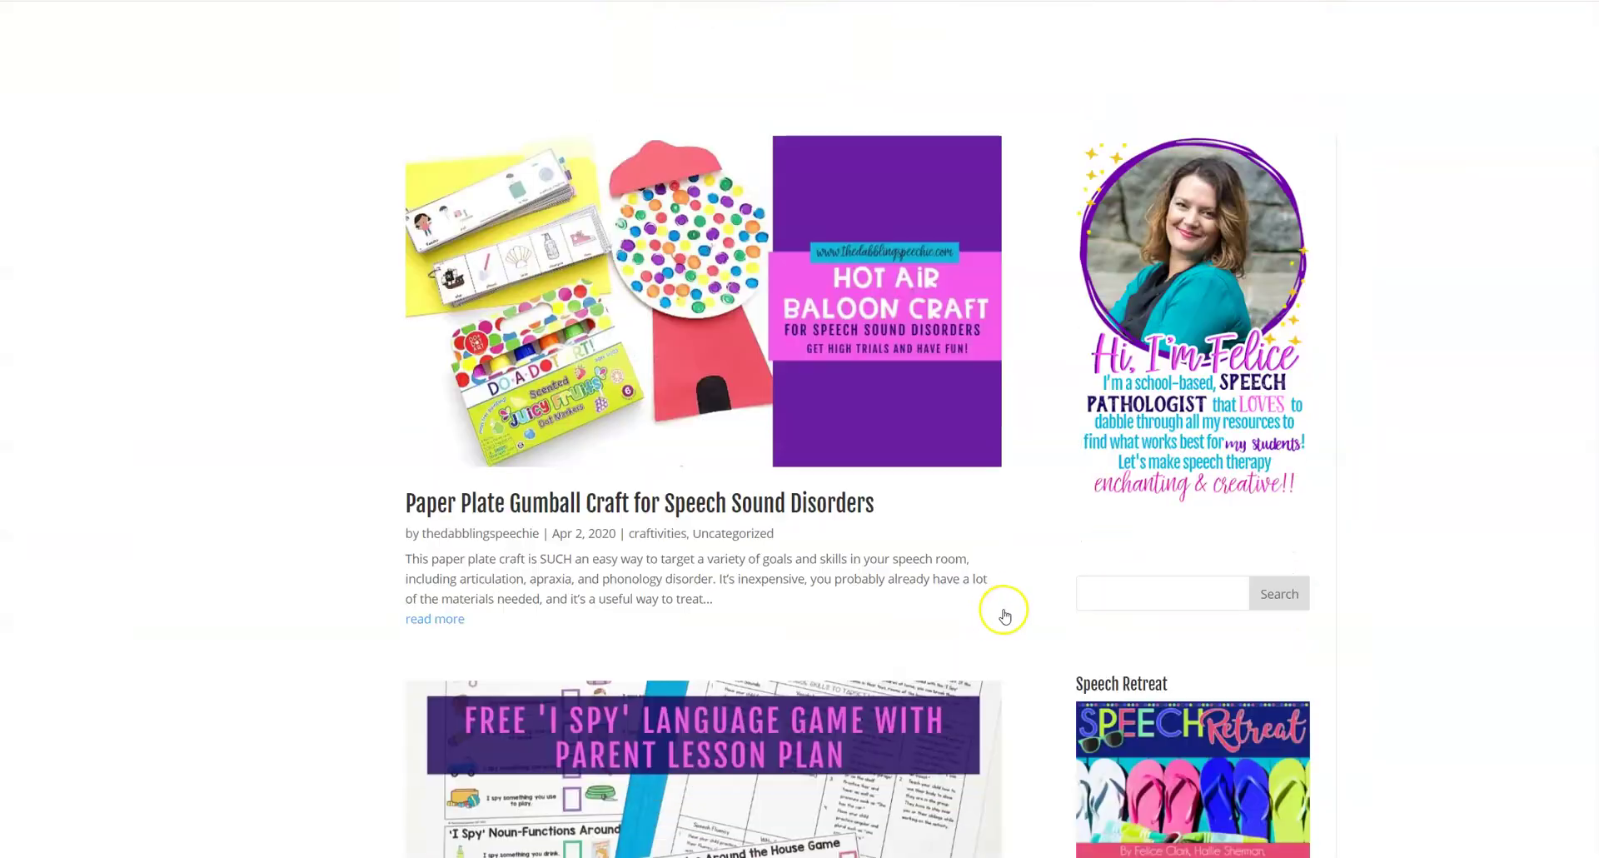
{"action": "scroll", "coordinate": [1005, 617], "scroll_direction": "down", "scroll_amount": 3}
{"action": "left_click", "coordinate": [1162, 383]}
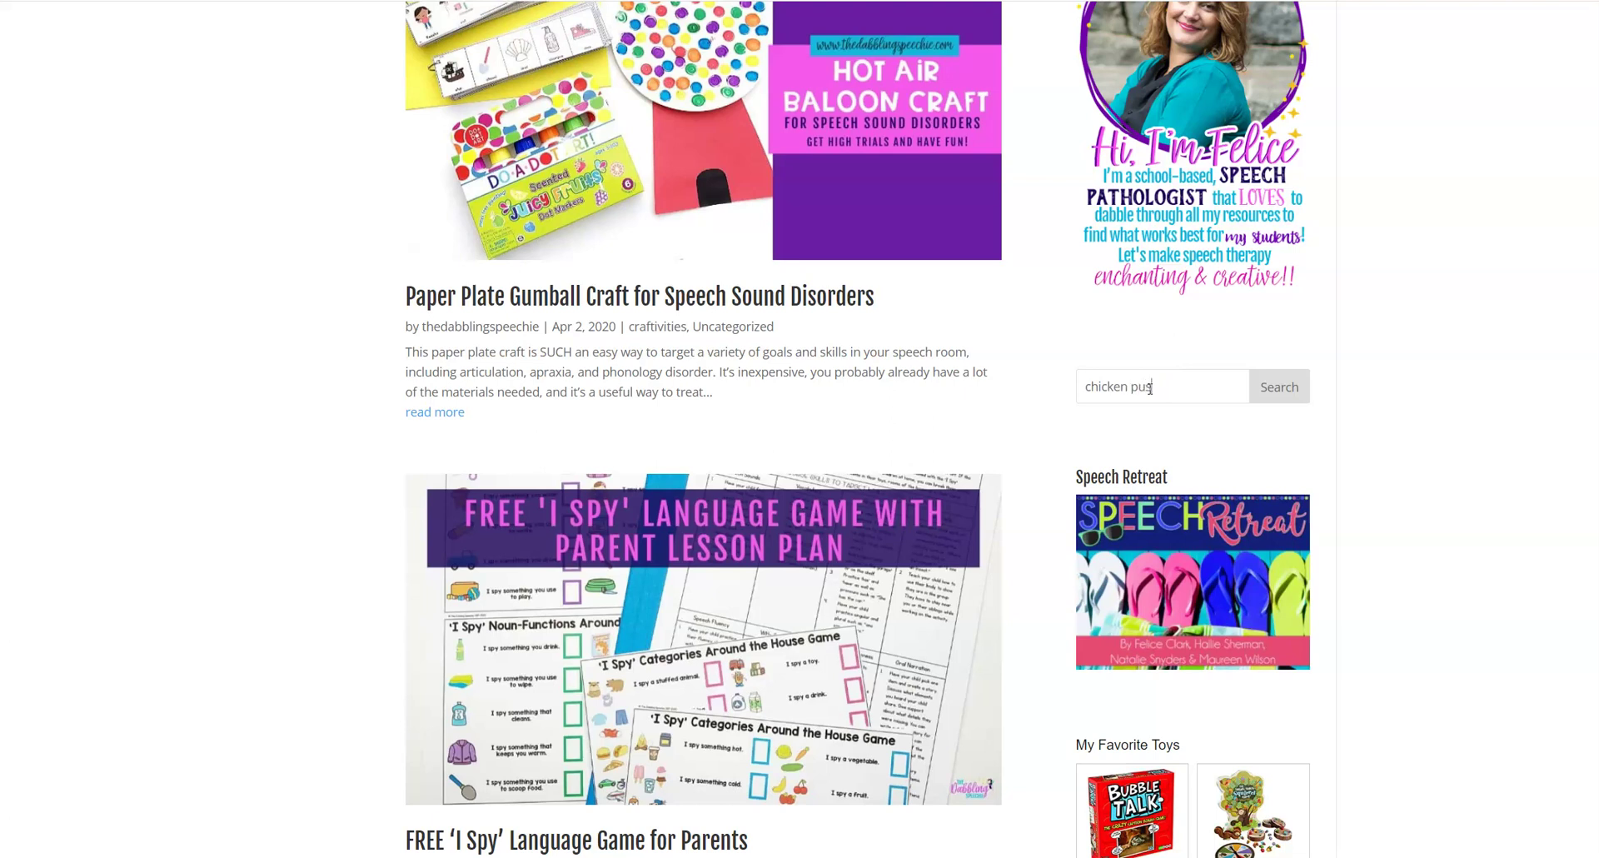
{"action": "key", "text": "Return"}
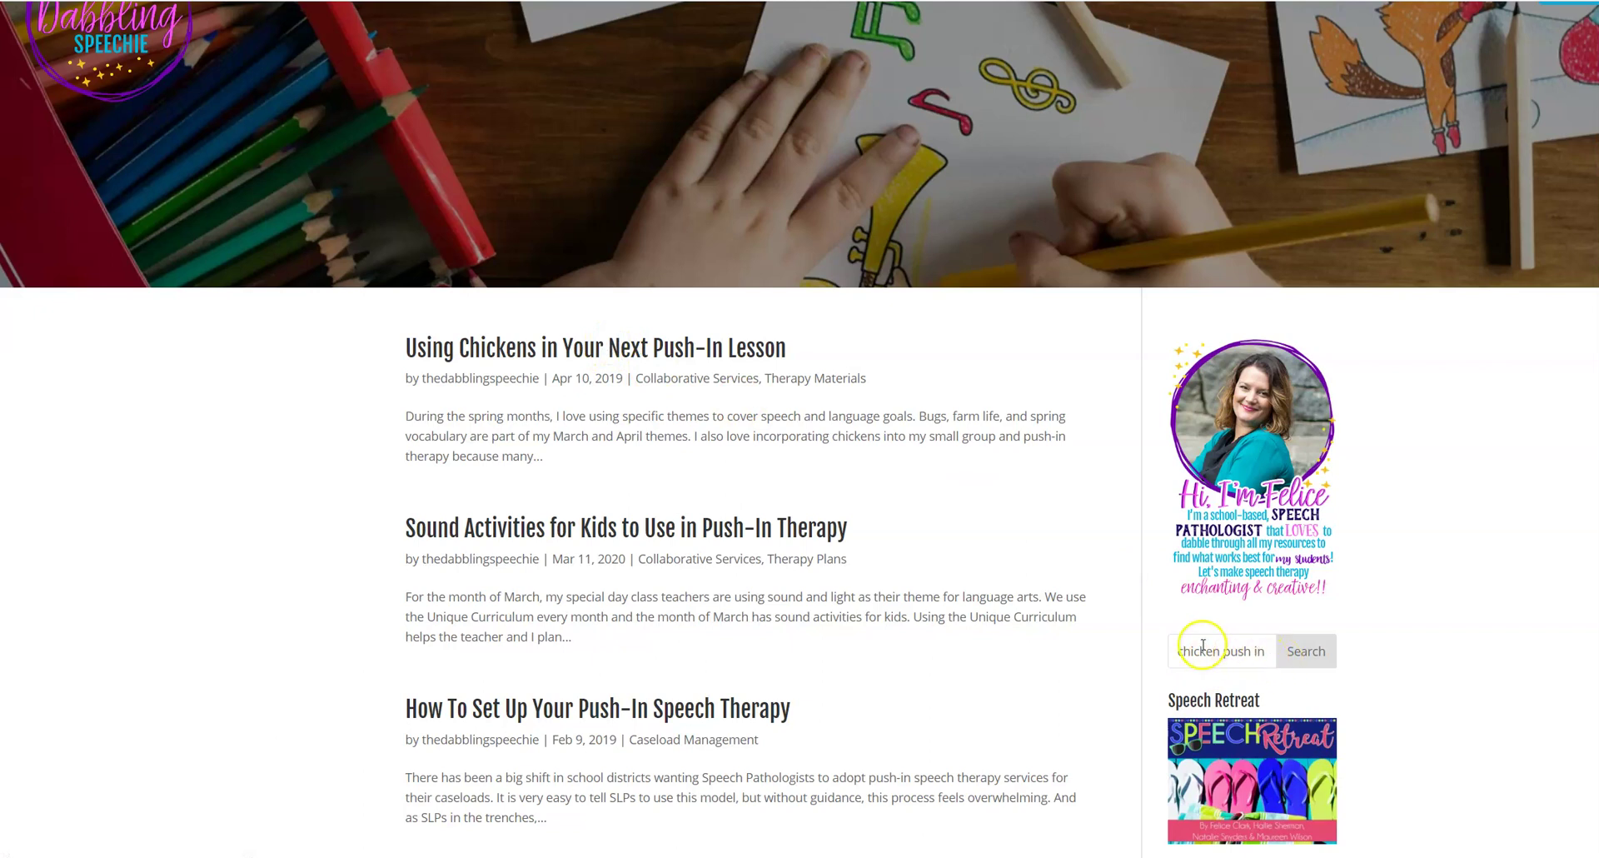
Open the Using Chickens in Your Next Push-In Lesson post and request its free lesson plan guides
{"action": "left_click", "coordinate": [576, 357]}
{"action": "scroll", "coordinate": [553, 366], "scroll_direction": "down", "scroll_amount": 3}
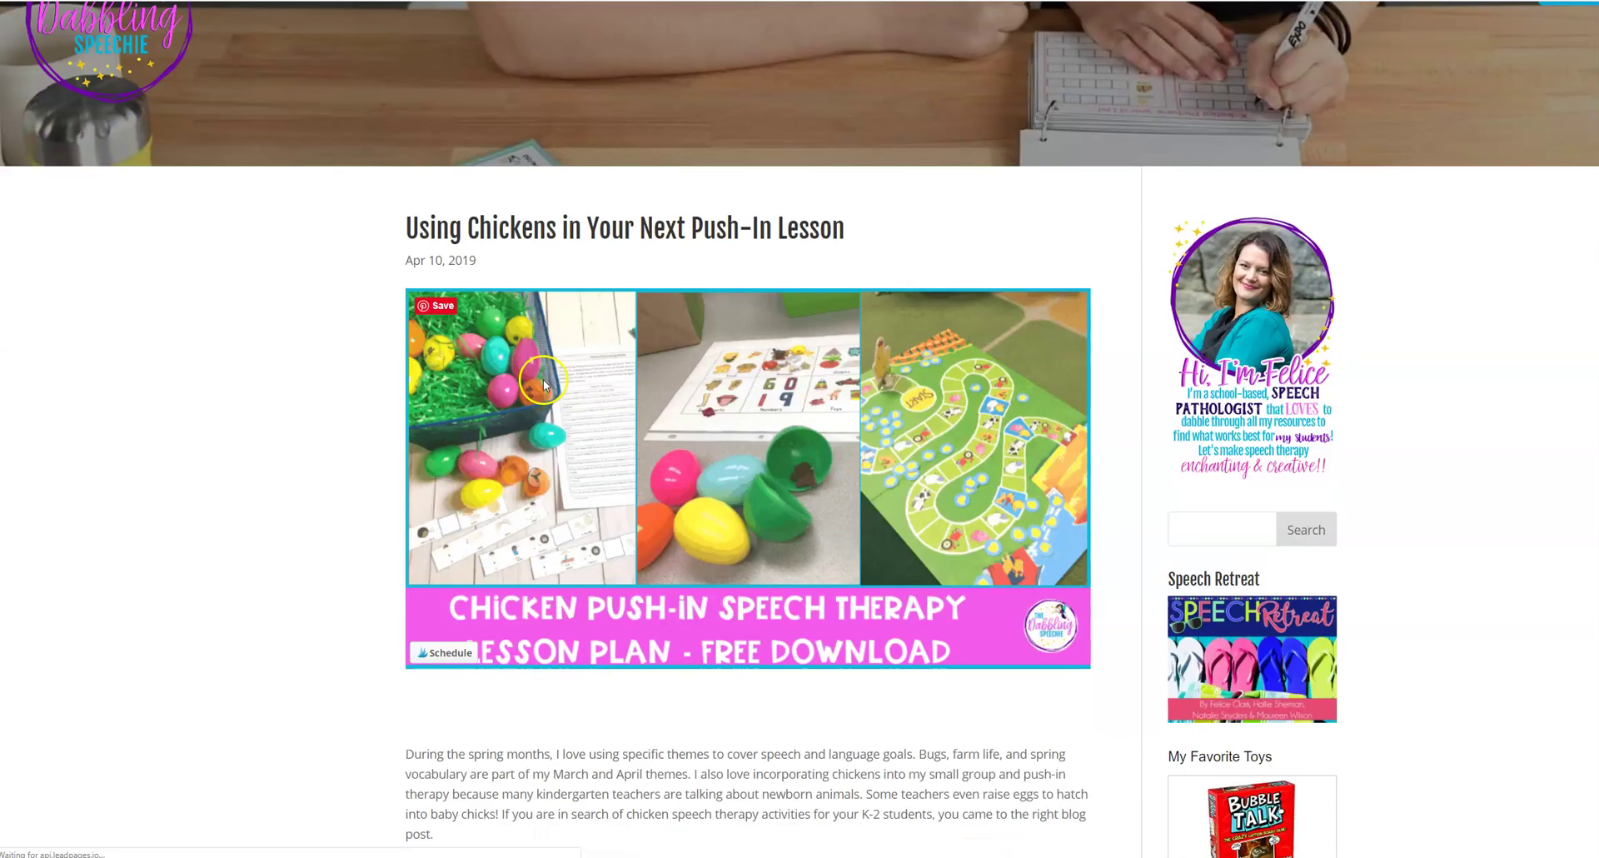
{"action": "scroll", "coordinate": [546, 390], "scroll_direction": "down", "scroll_amount": 15}
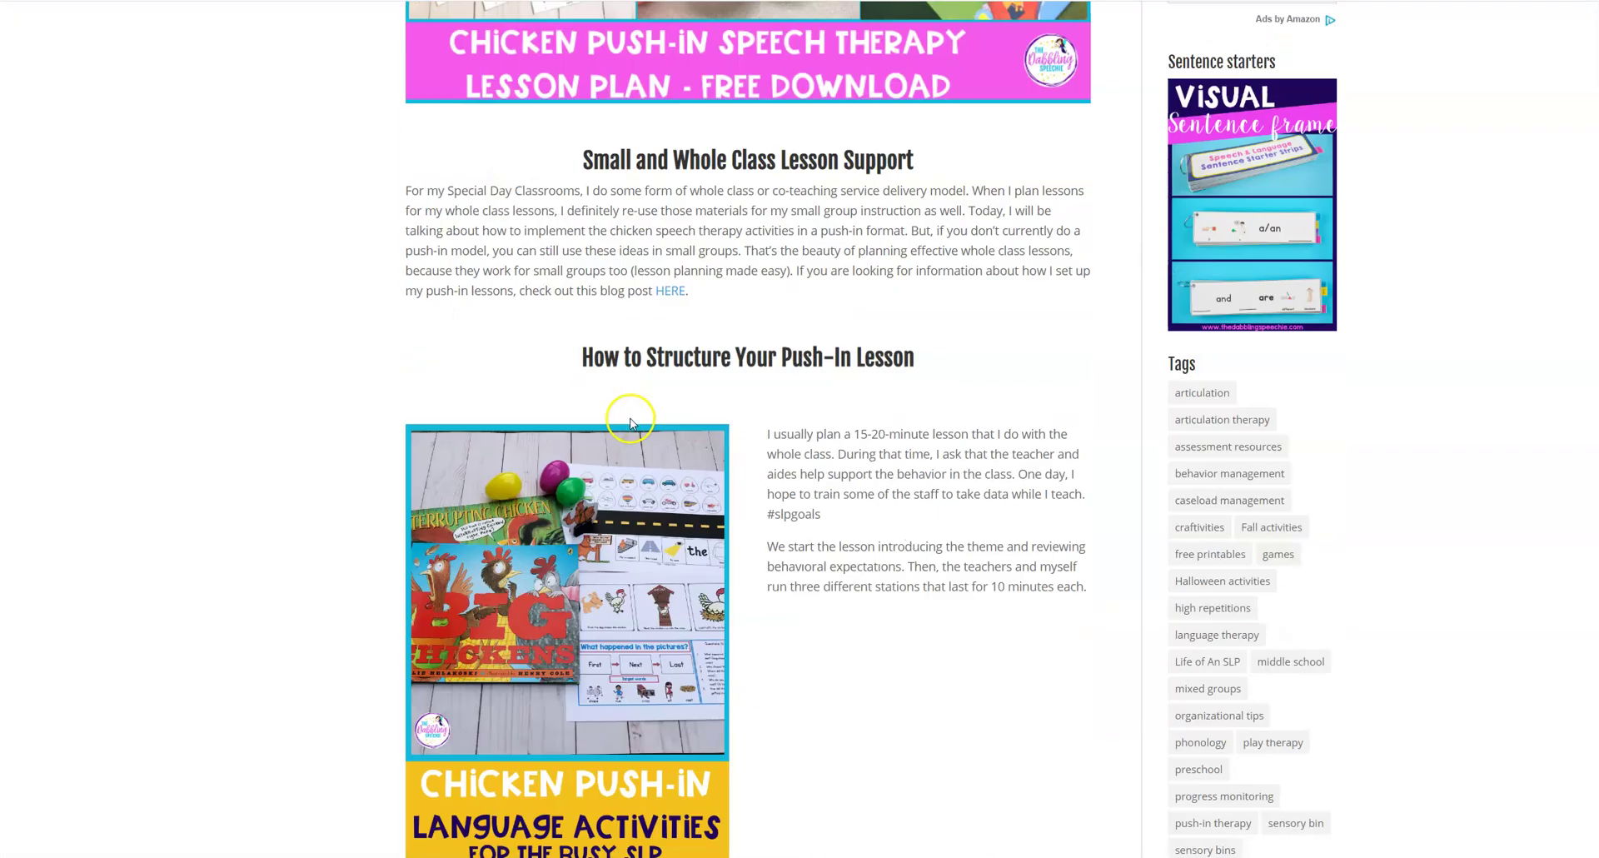
{"action": "scroll", "coordinate": [645, 406], "scroll_direction": "down", "scroll_amount": 1}
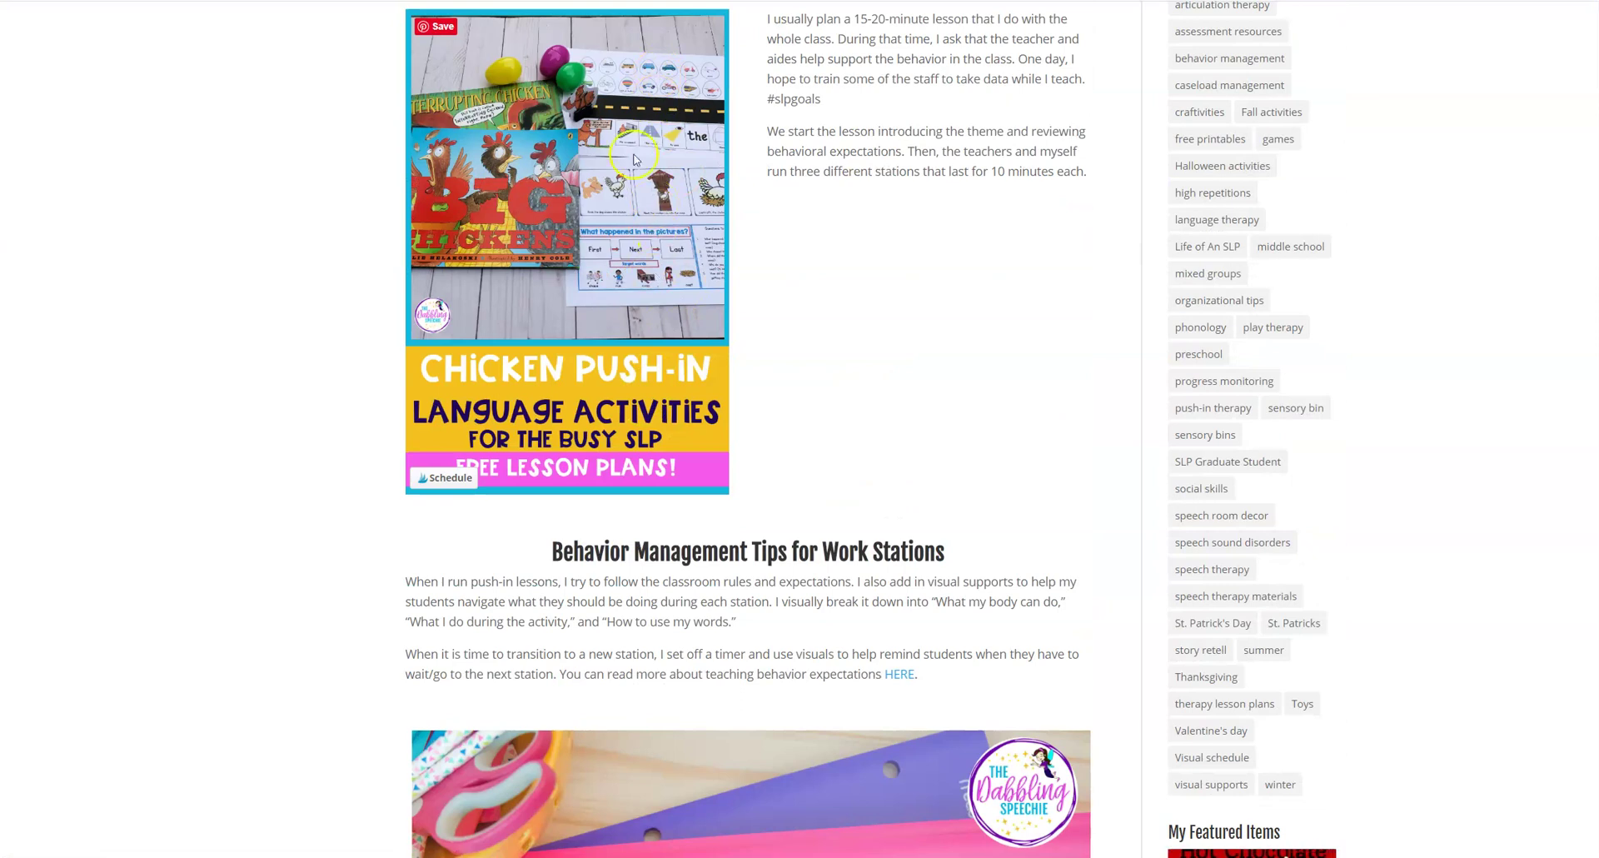
{"action": "scroll", "coordinate": [846, 367], "scroll_direction": "down", "scroll_amount": 11}
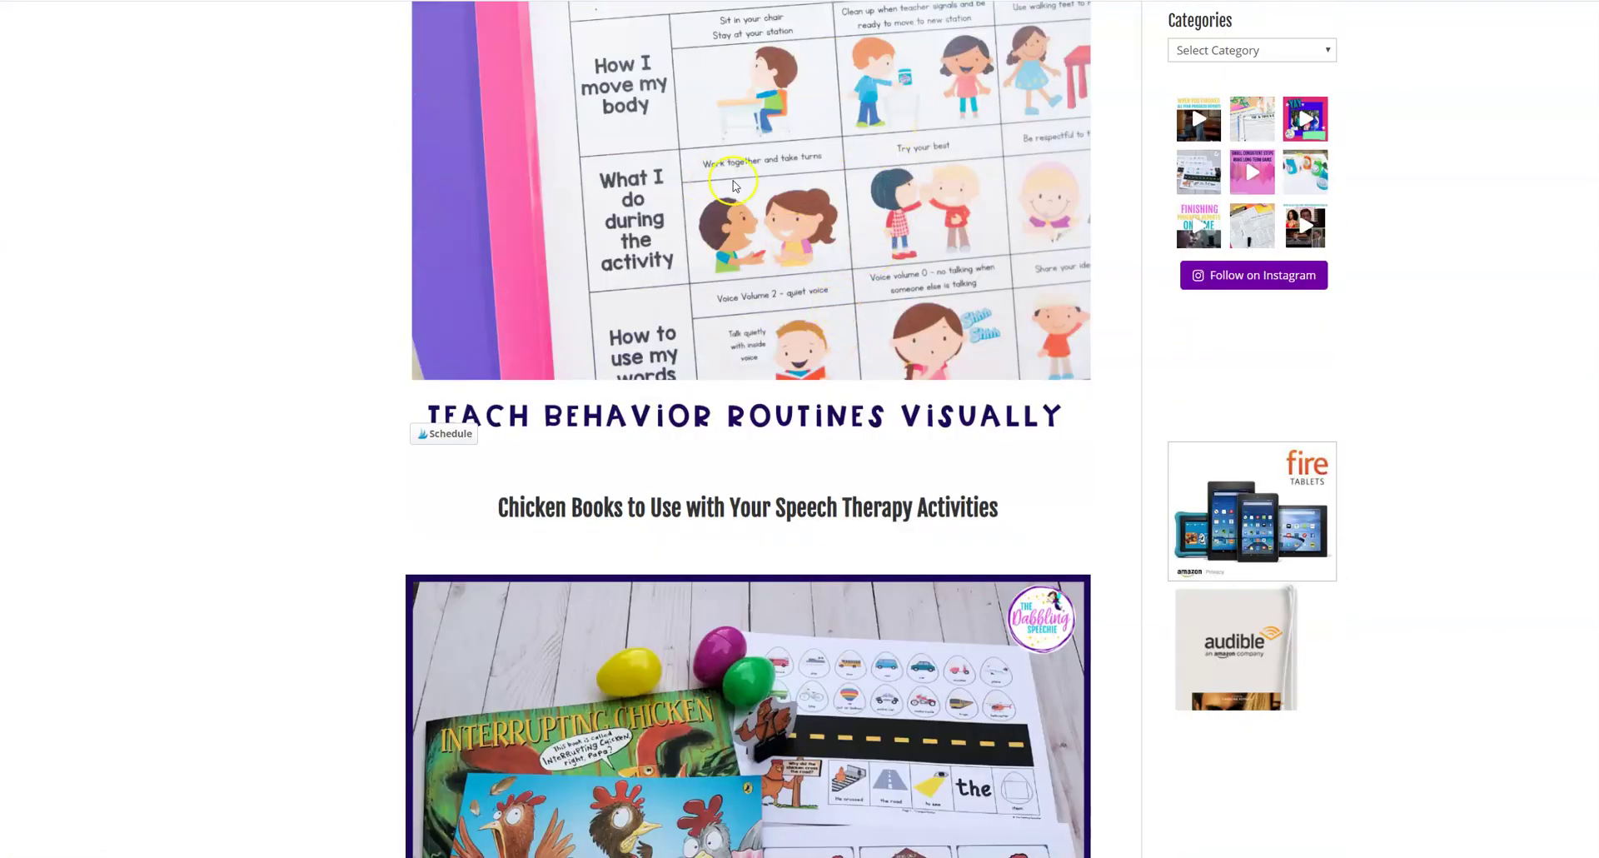
{"action": "scroll", "coordinate": [833, 437], "scroll_direction": "down", "scroll_amount": 15}
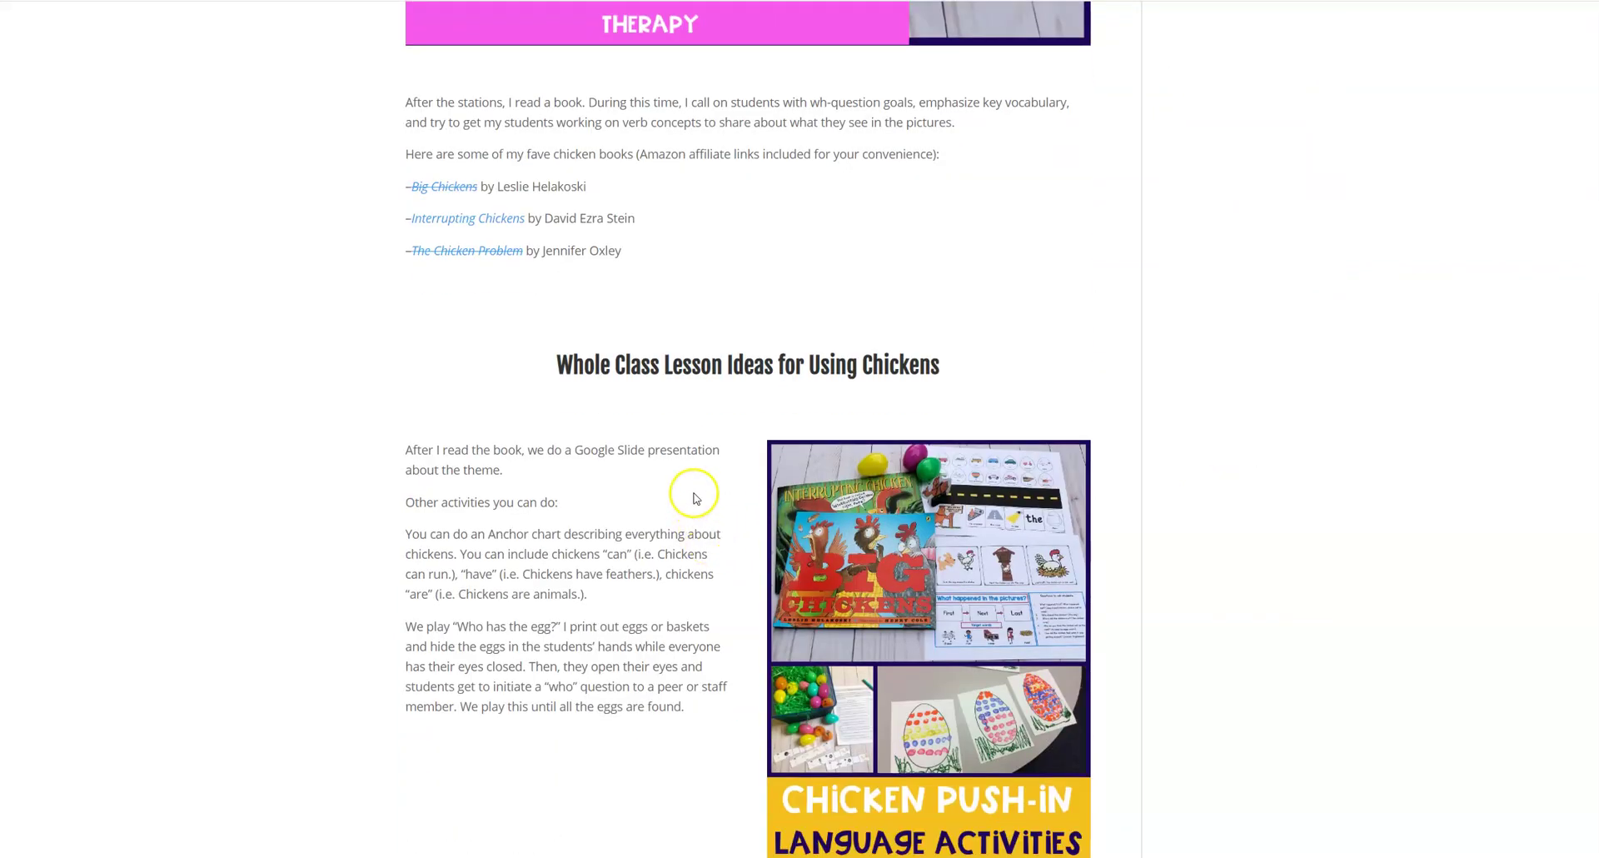
{"action": "scroll", "coordinate": [679, 458], "scroll_direction": "down", "scroll_amount": 7}
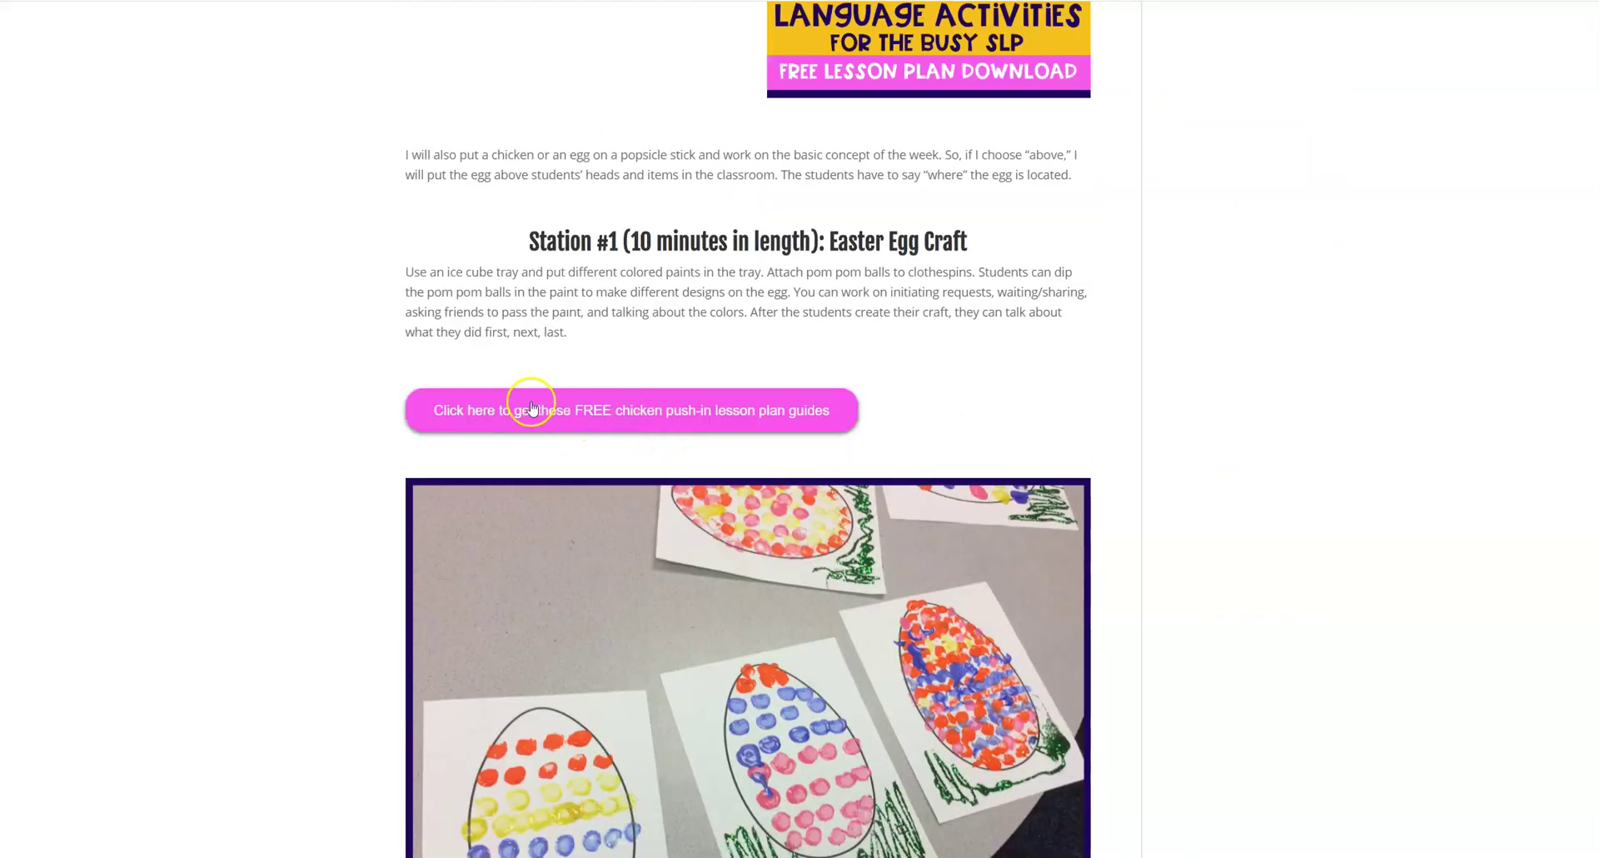
{"action": "left_click", "coordinate": [524, 416]}
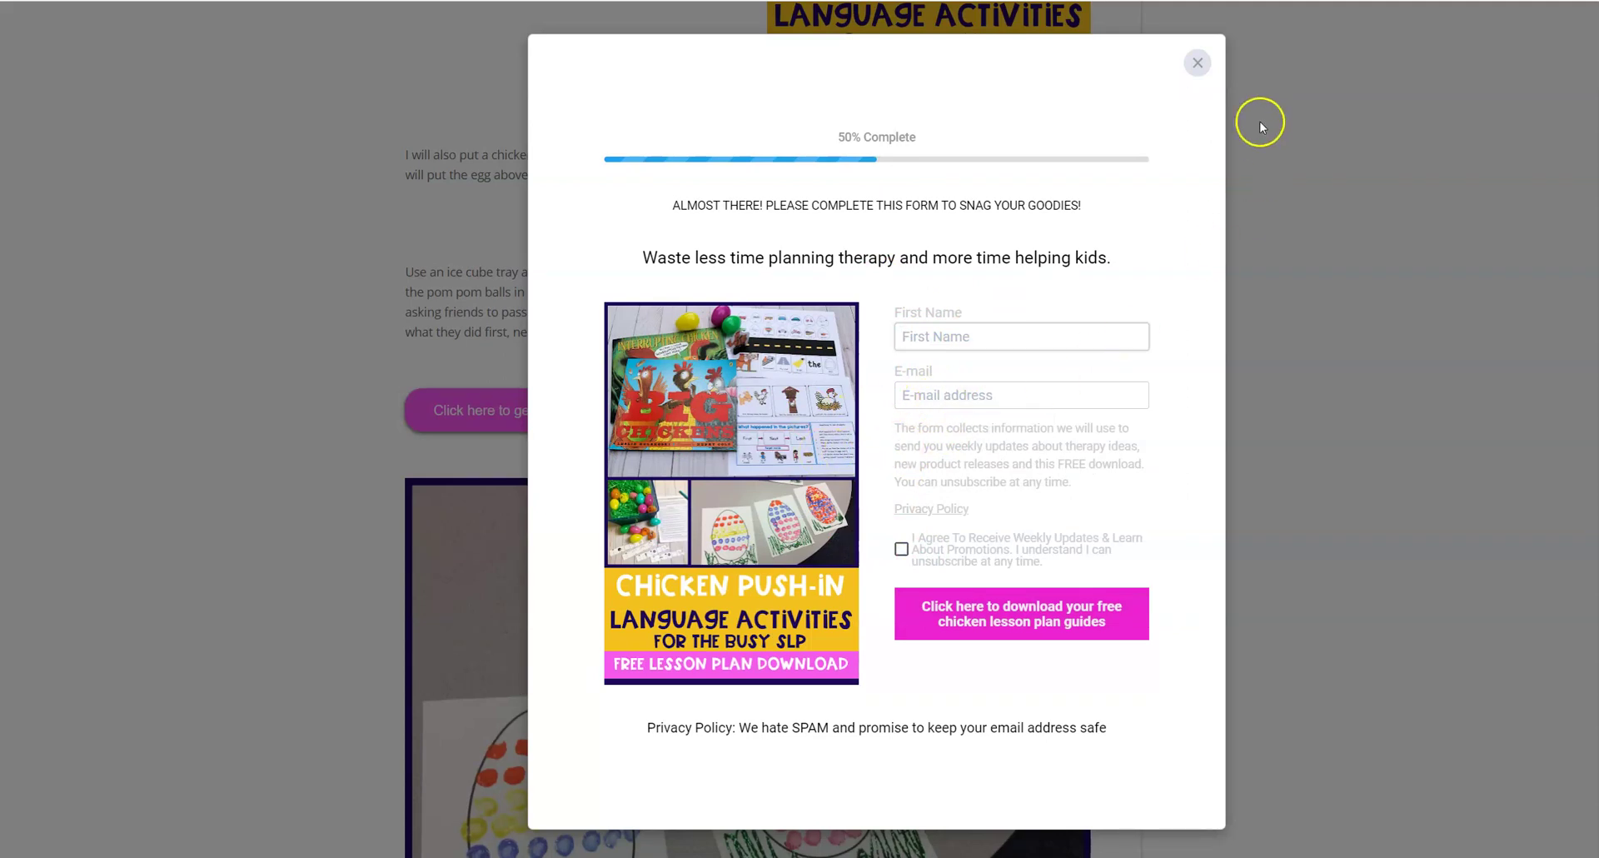
{"action": "left_click", "coordinate": [1198, 63]}
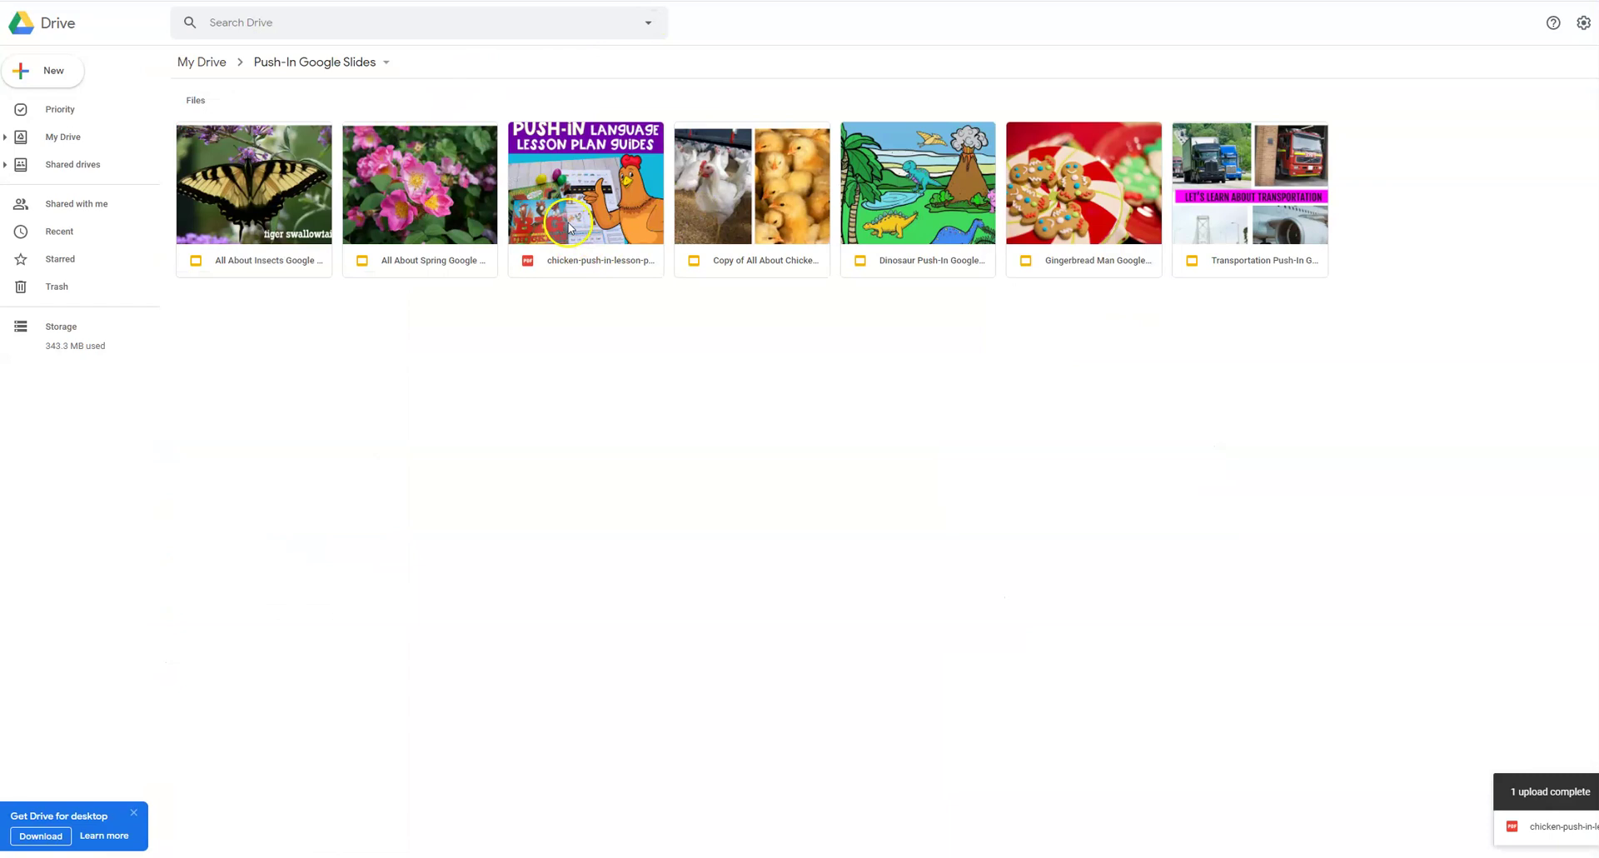
{"action": "double_click", "coordinate": [566, 225]}
{"action": "scroll", "coordinate": [873, 434], "scroll_direction": "down", "scroll_amount": 10}
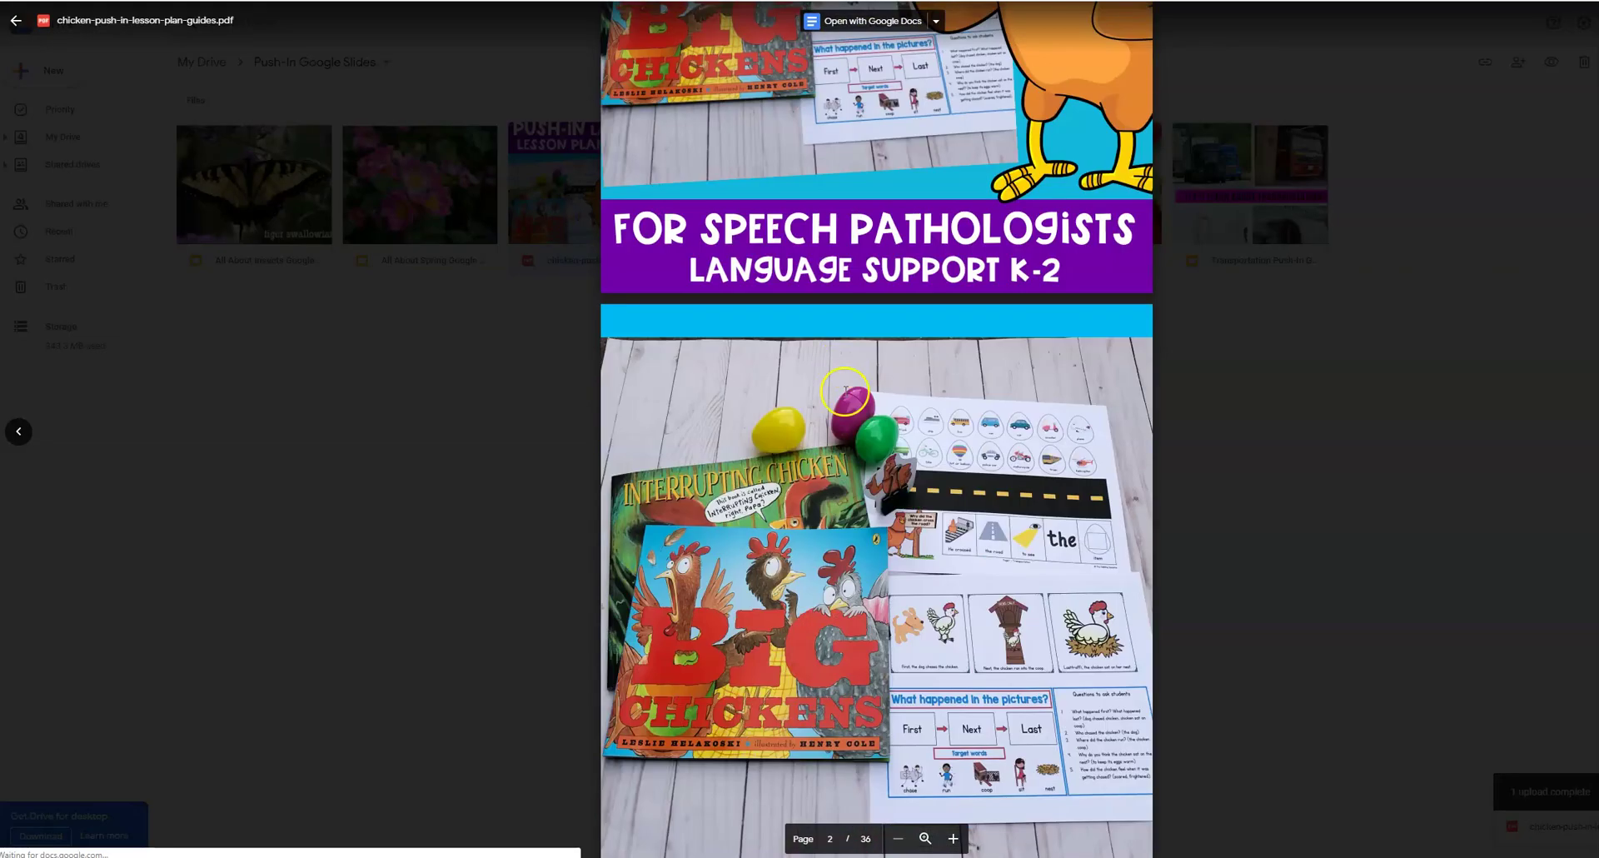
{"action": "scroll", "coordinate": [872, 434], "scroll_direction": "down", "scroll_amount": 15}
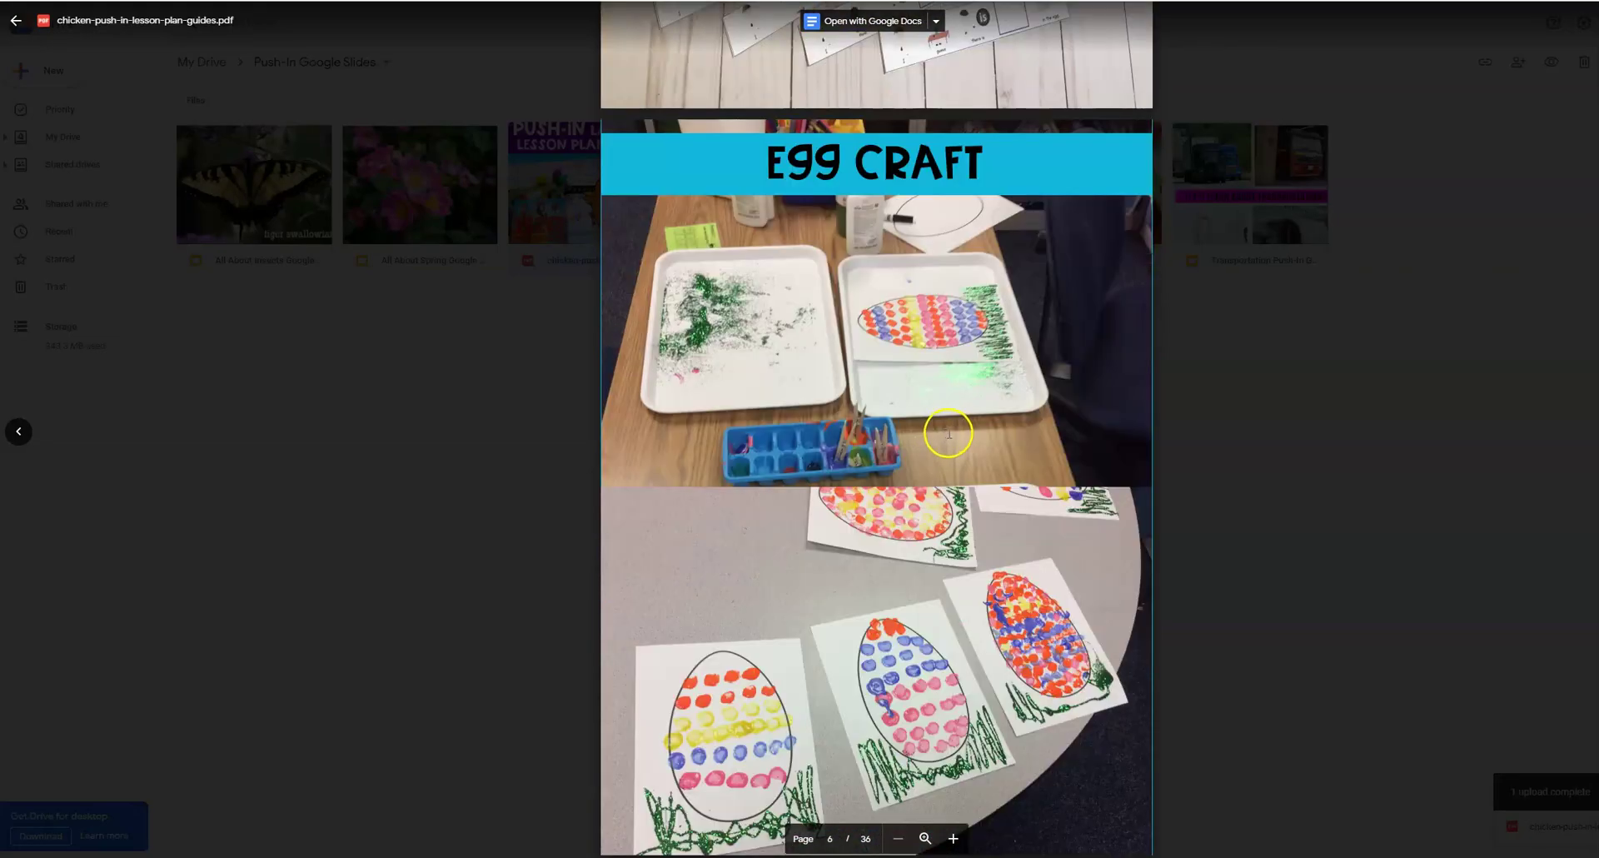
{"action": "scroll", "coordinate": [983, 480], "scroll_direction": "down", "scroll_amount": 5}
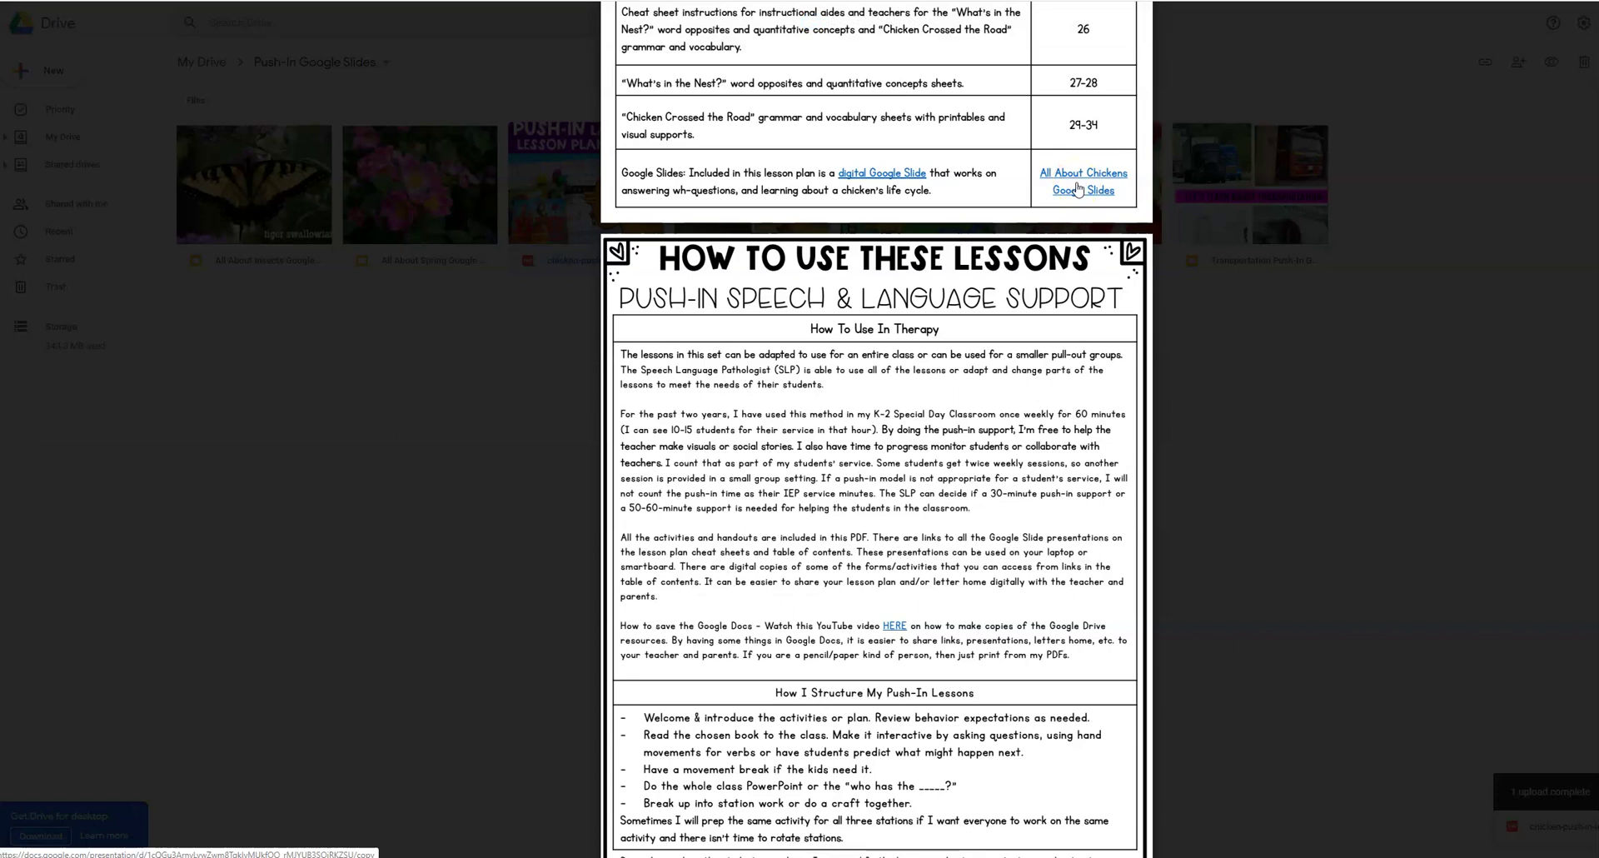
{"action": "left_click", "coordinate": [1254, 392]}
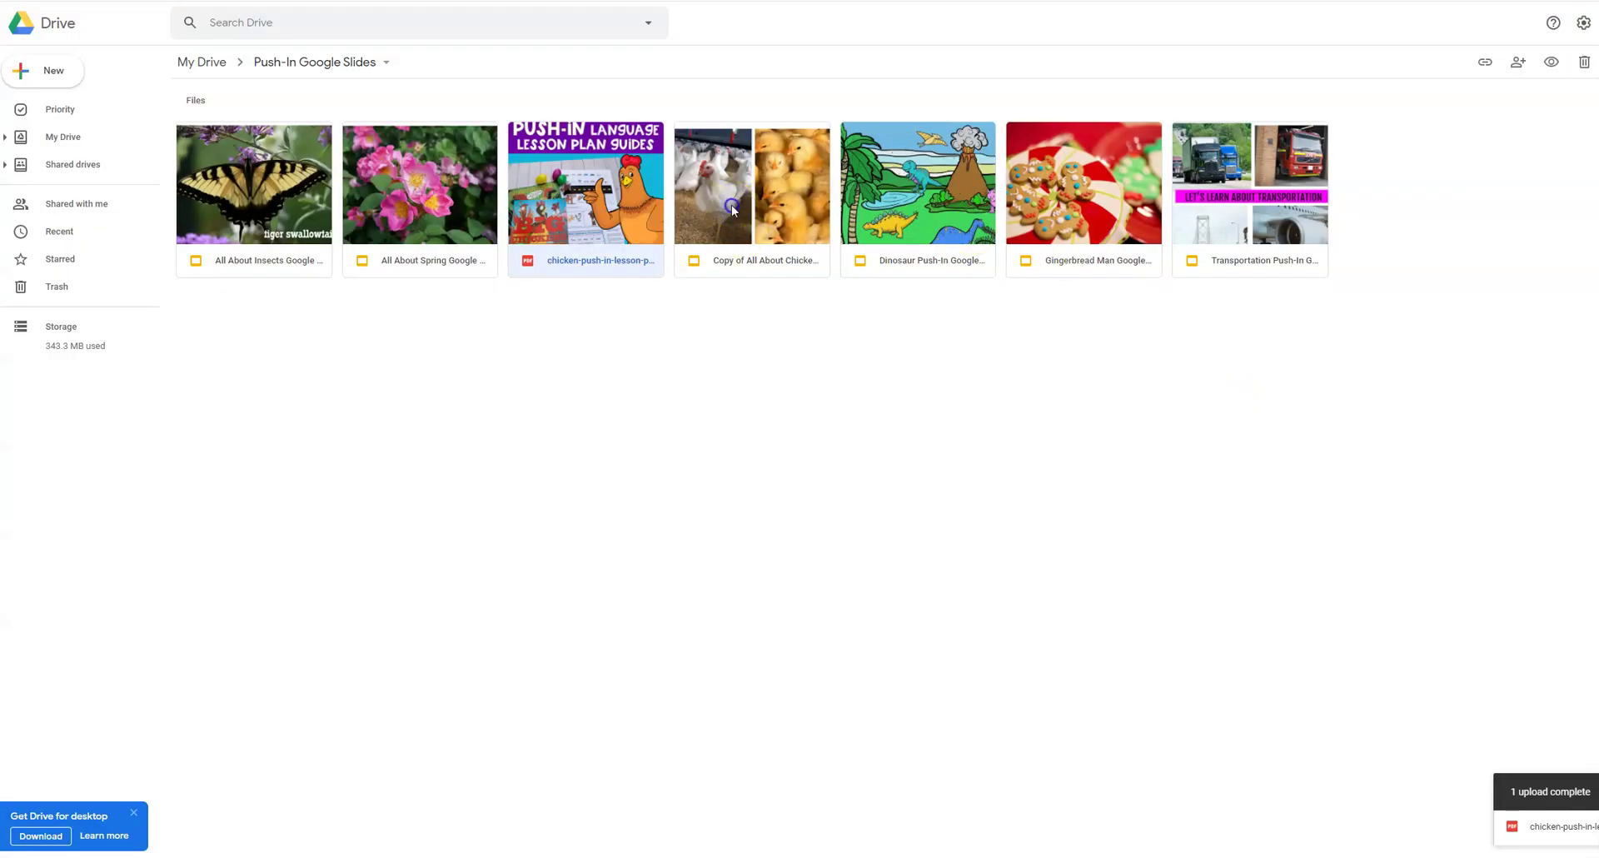
Open the copied All About Chickens deck and view slides 2 through 5, ending on Chicken Count
{"action": "double_click", "coordinate": [733, 208]}
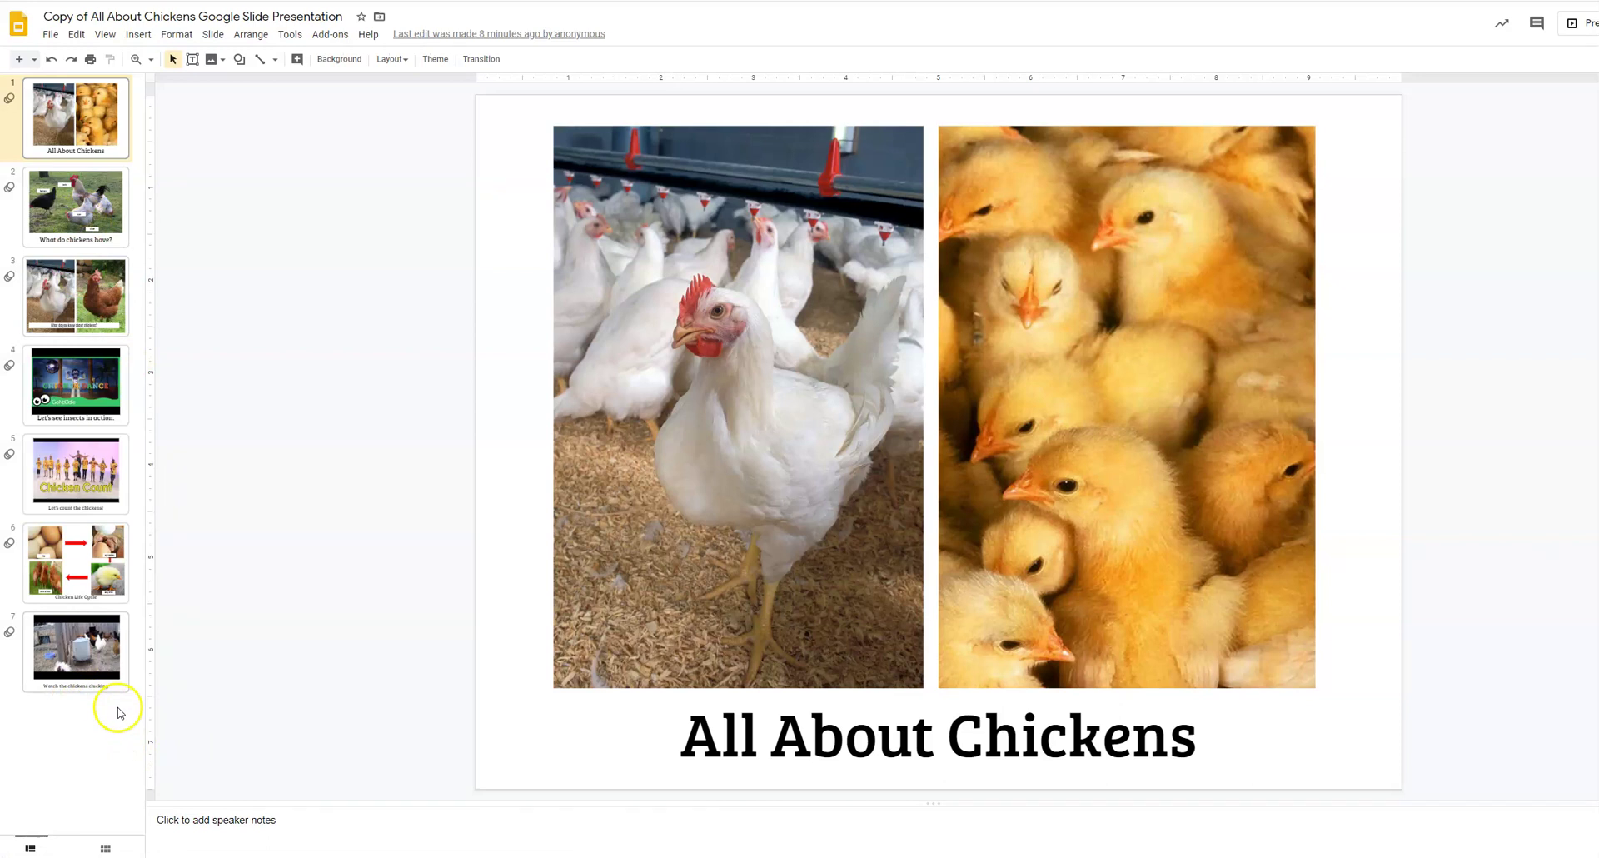
{"action": "left_click", "coordinate": [74, 219]}
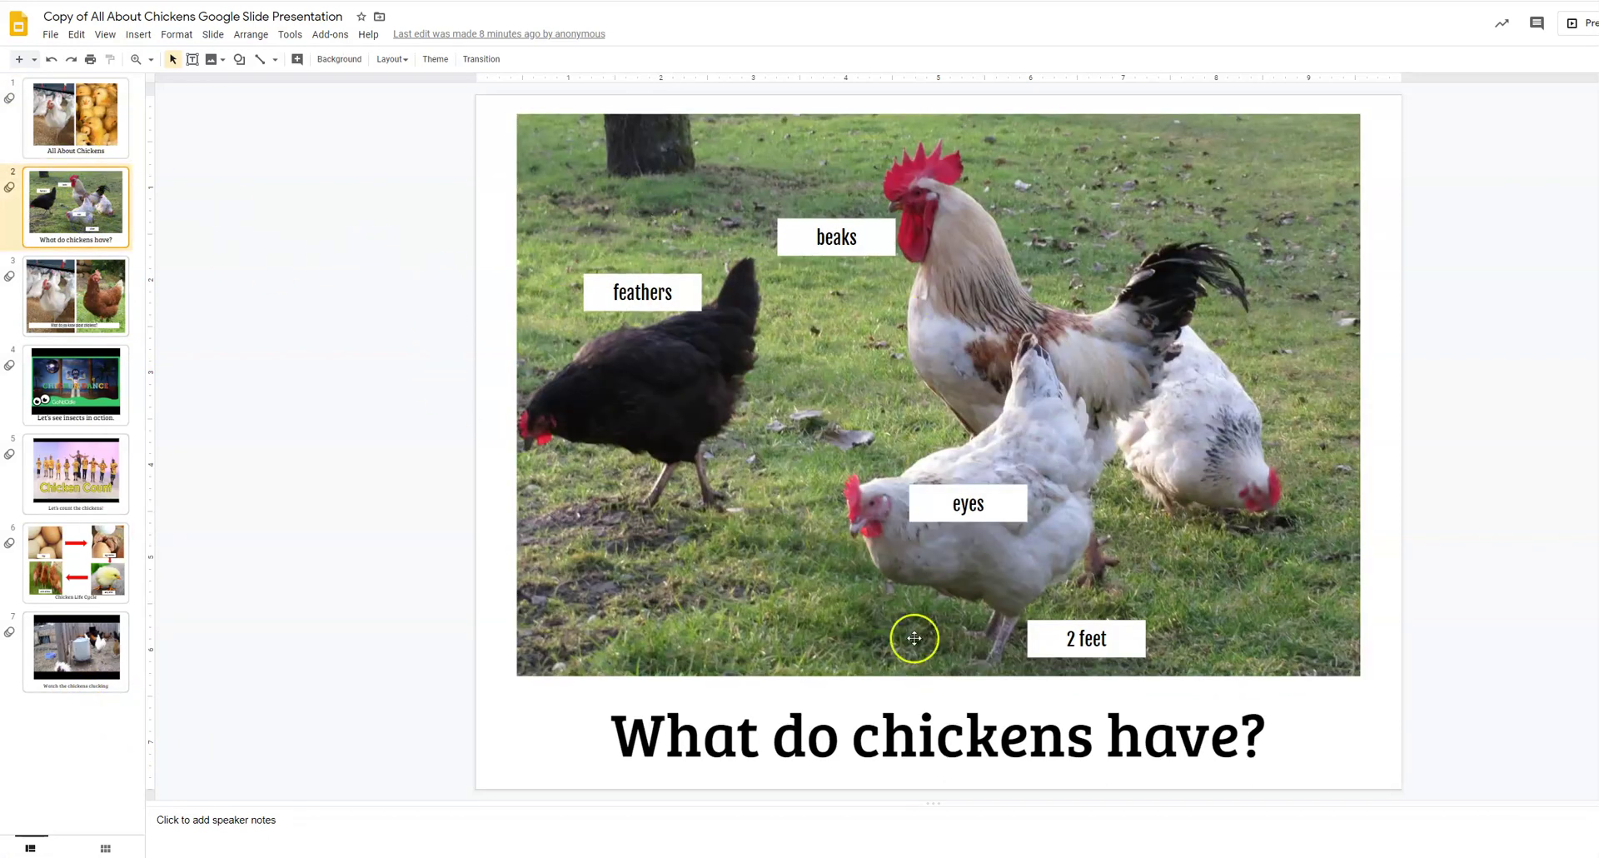
{"action": "left_click", "coordinate": [92, 334]}
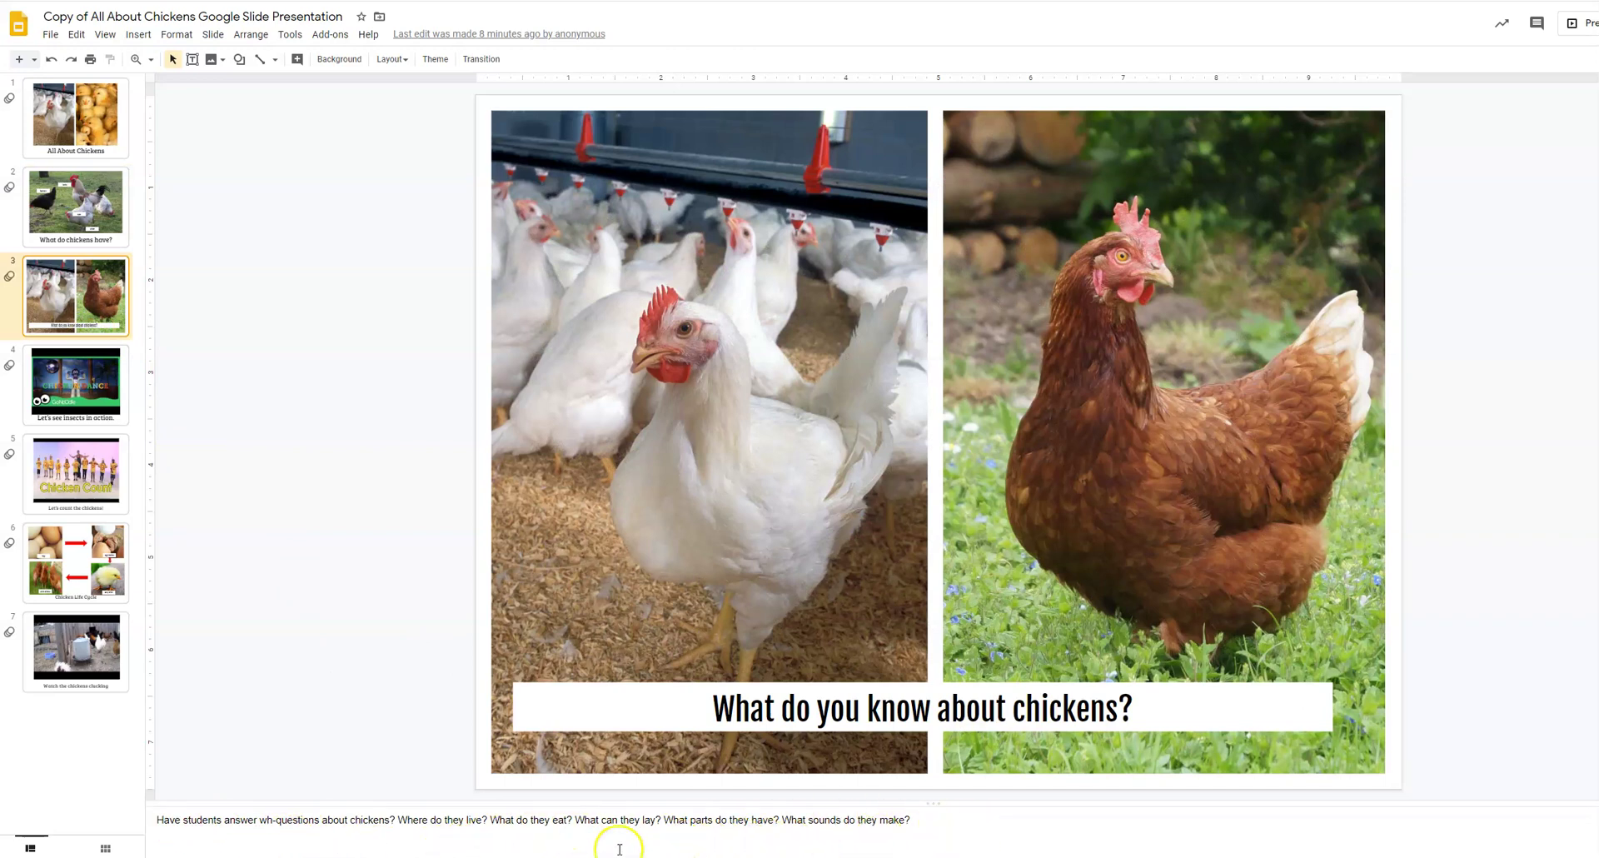
{"action": "left_click", "coordinate": [74, 391]}
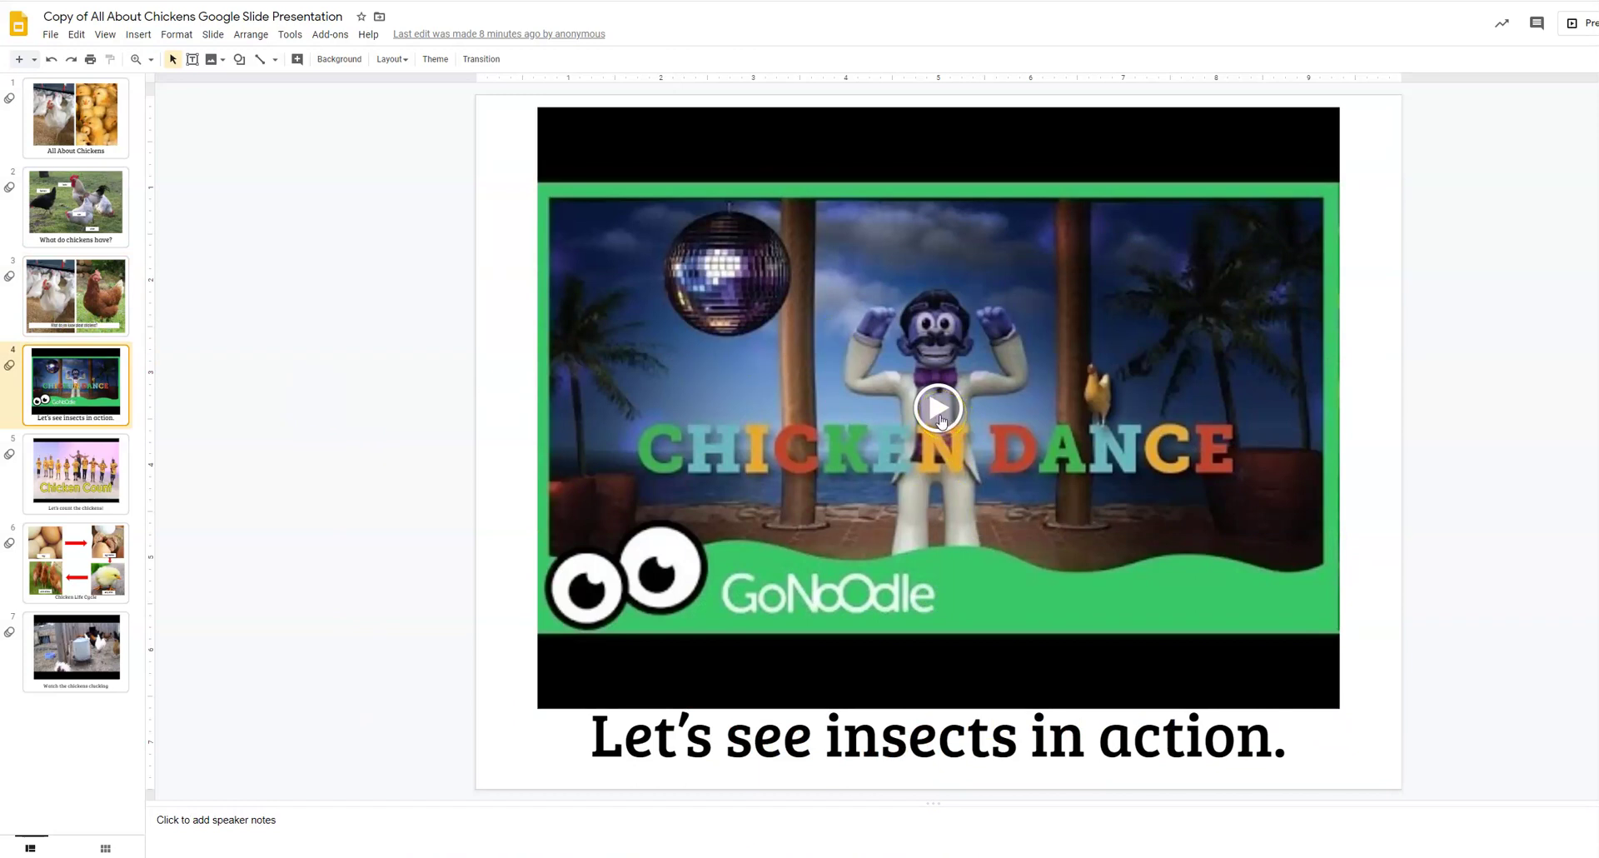
{"action": "left_click", "coordinate": [99, 483]}
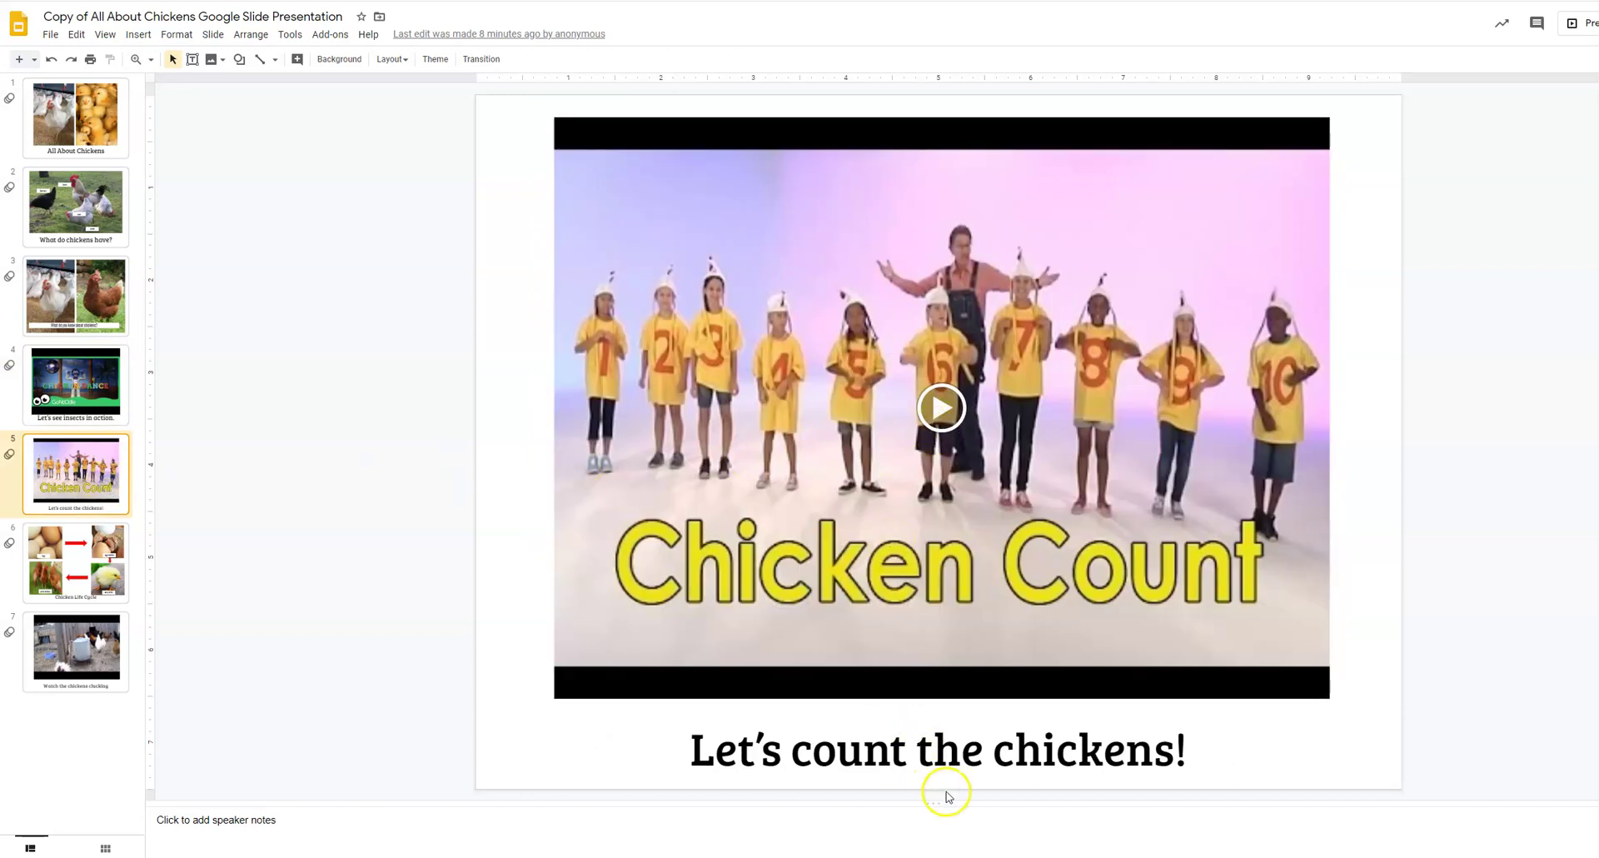
View the Chicken Life Cycle slide, then finish on slide 7, Watch the chickens clucking
{"action": "left_click", "coordinate": [79, 550]}
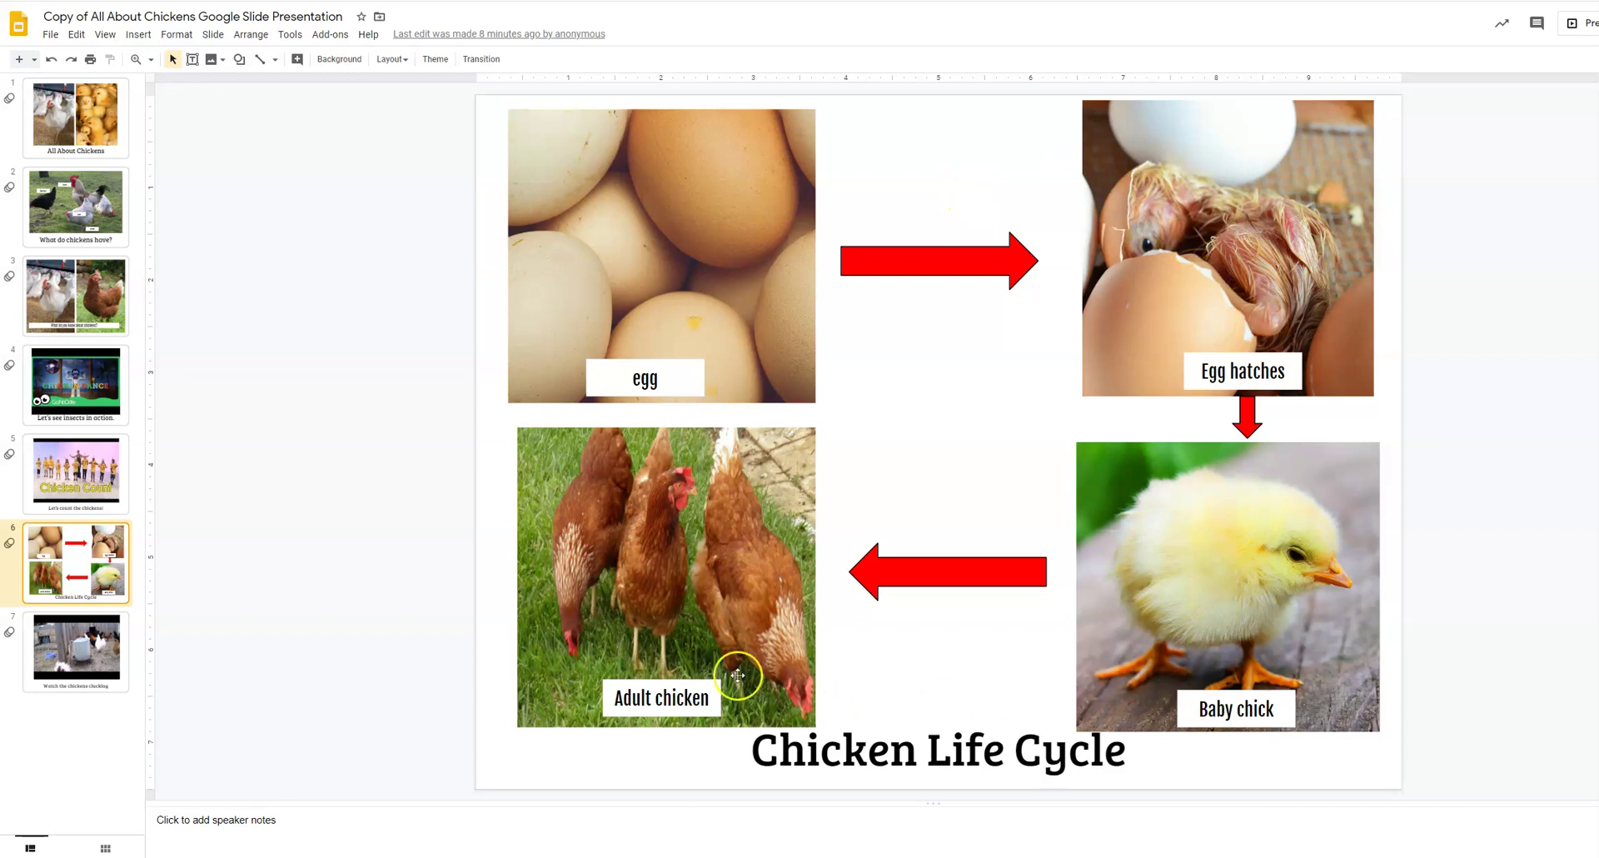
{"action": "left_click", "coordinate": [94, 658]}
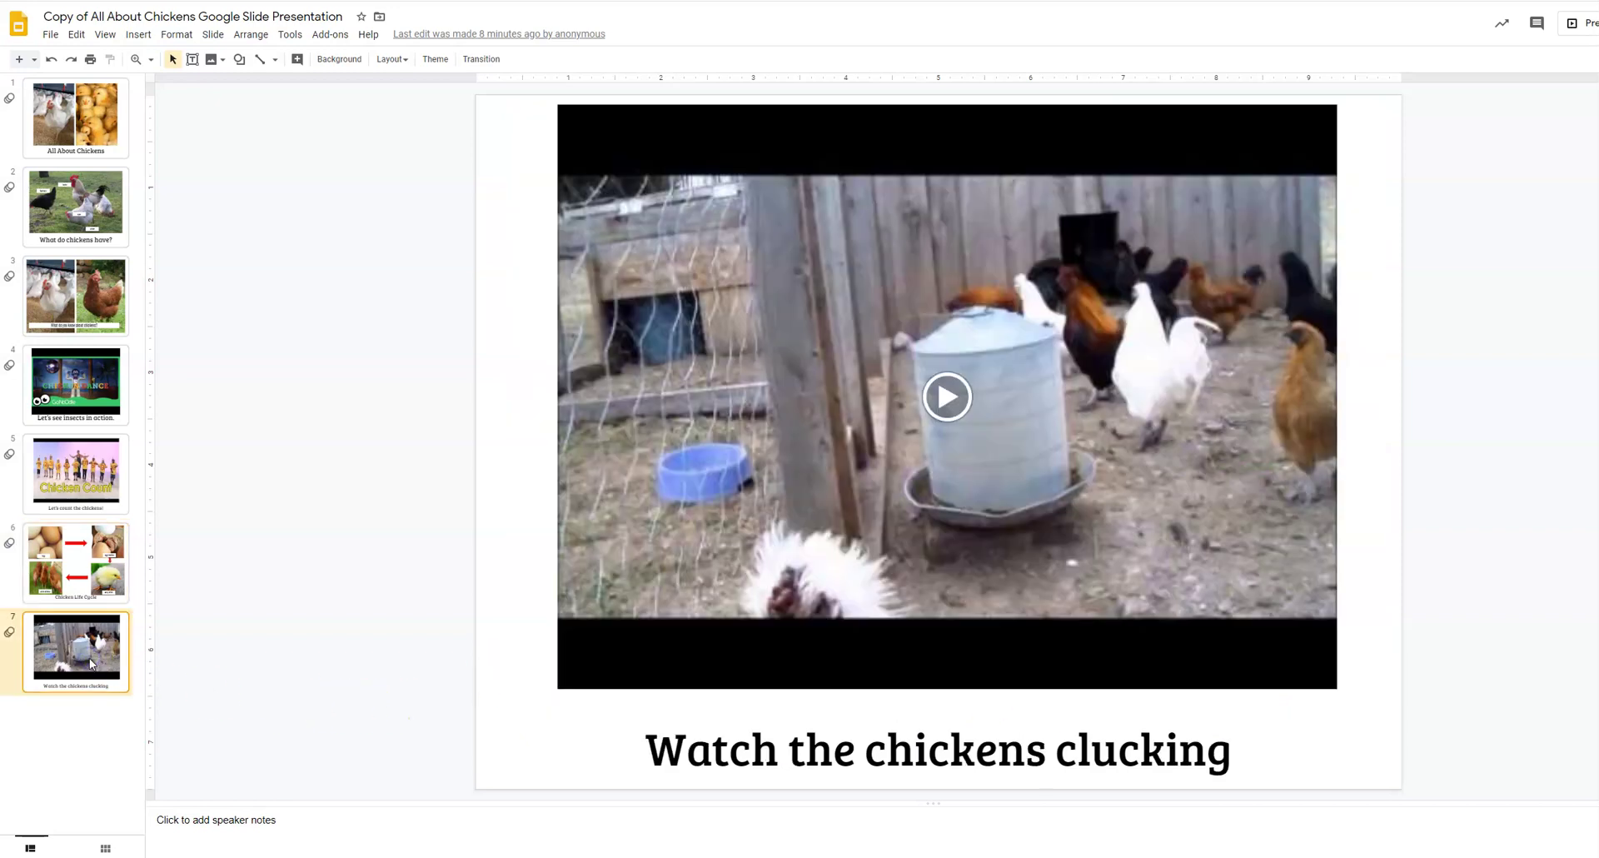
{"action": "left_click", "coordinate": [114, 590]}
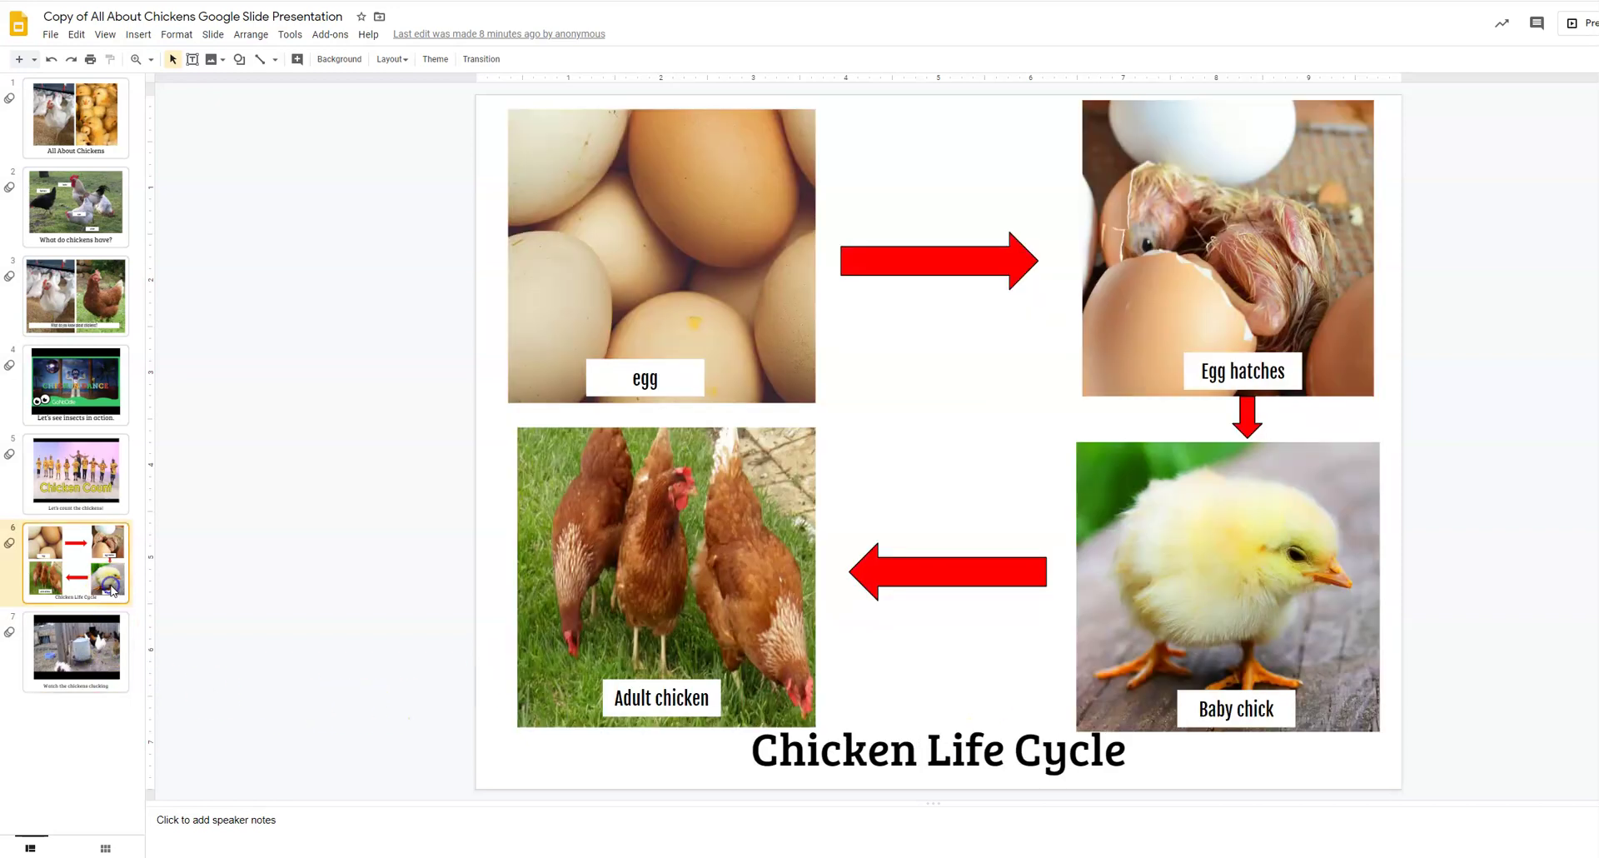
{"action": "left_click", "coordinate": [107, 662]}
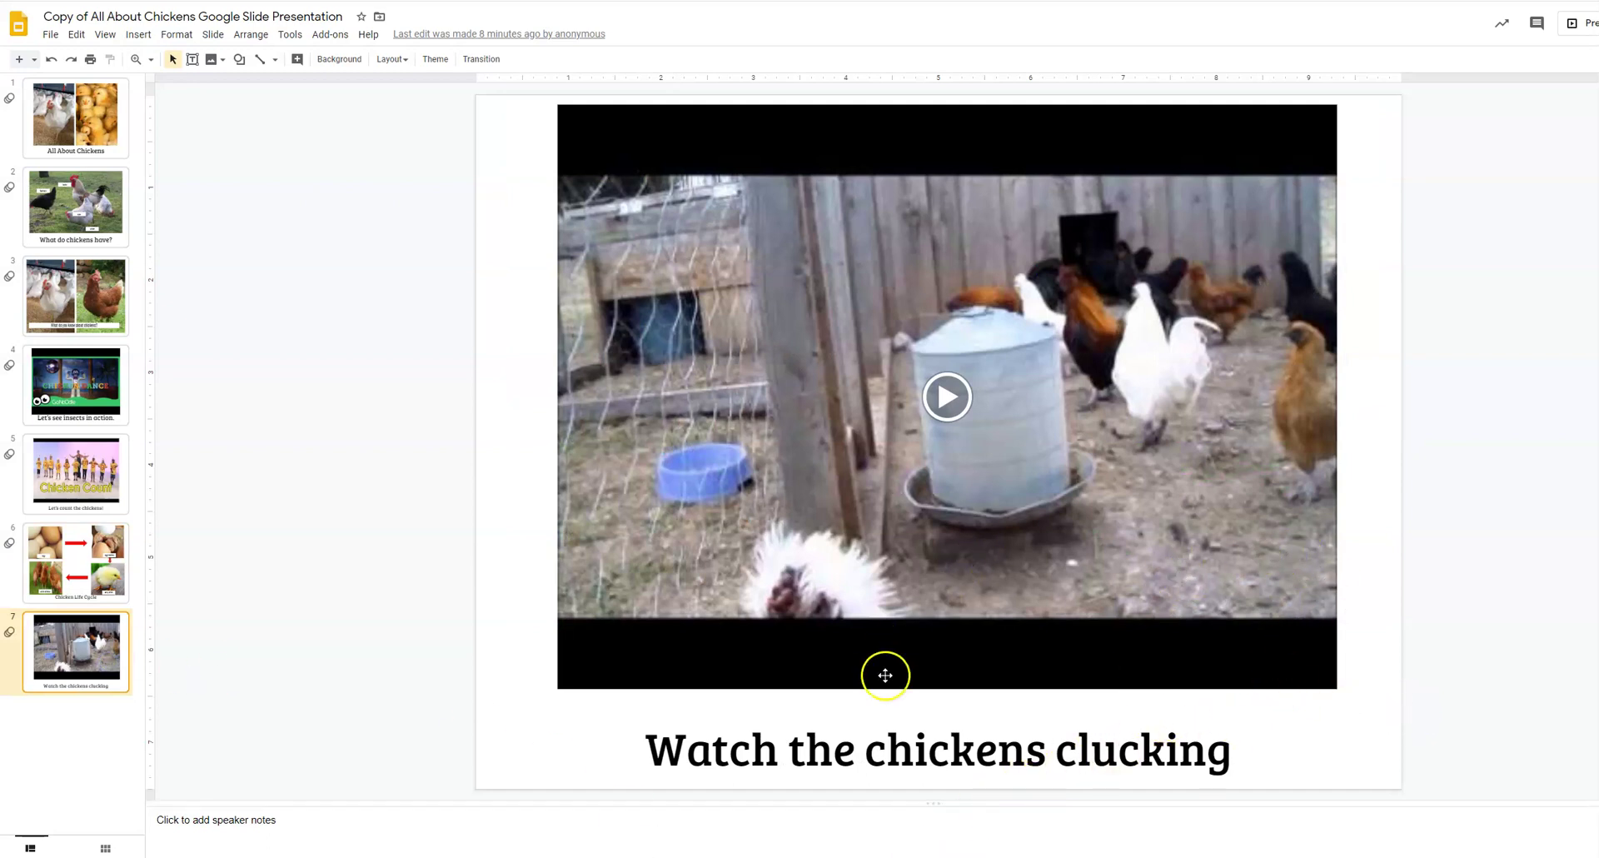
{"action": "left_click", "coordinate": [65, 714]}
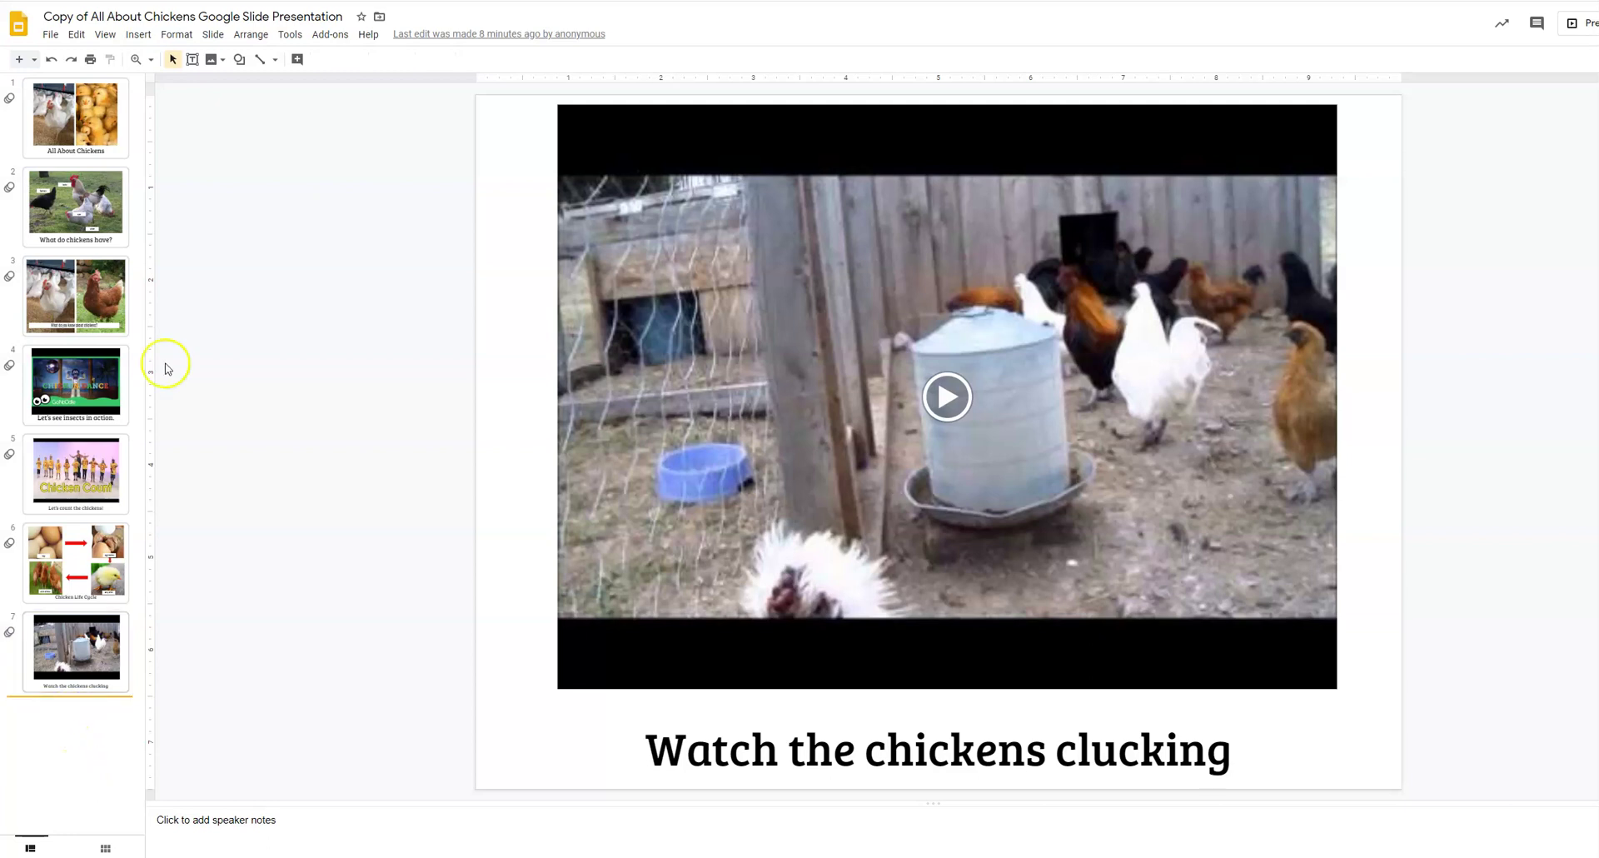
{"action": "left_click", "coordinate": [138, 36]}
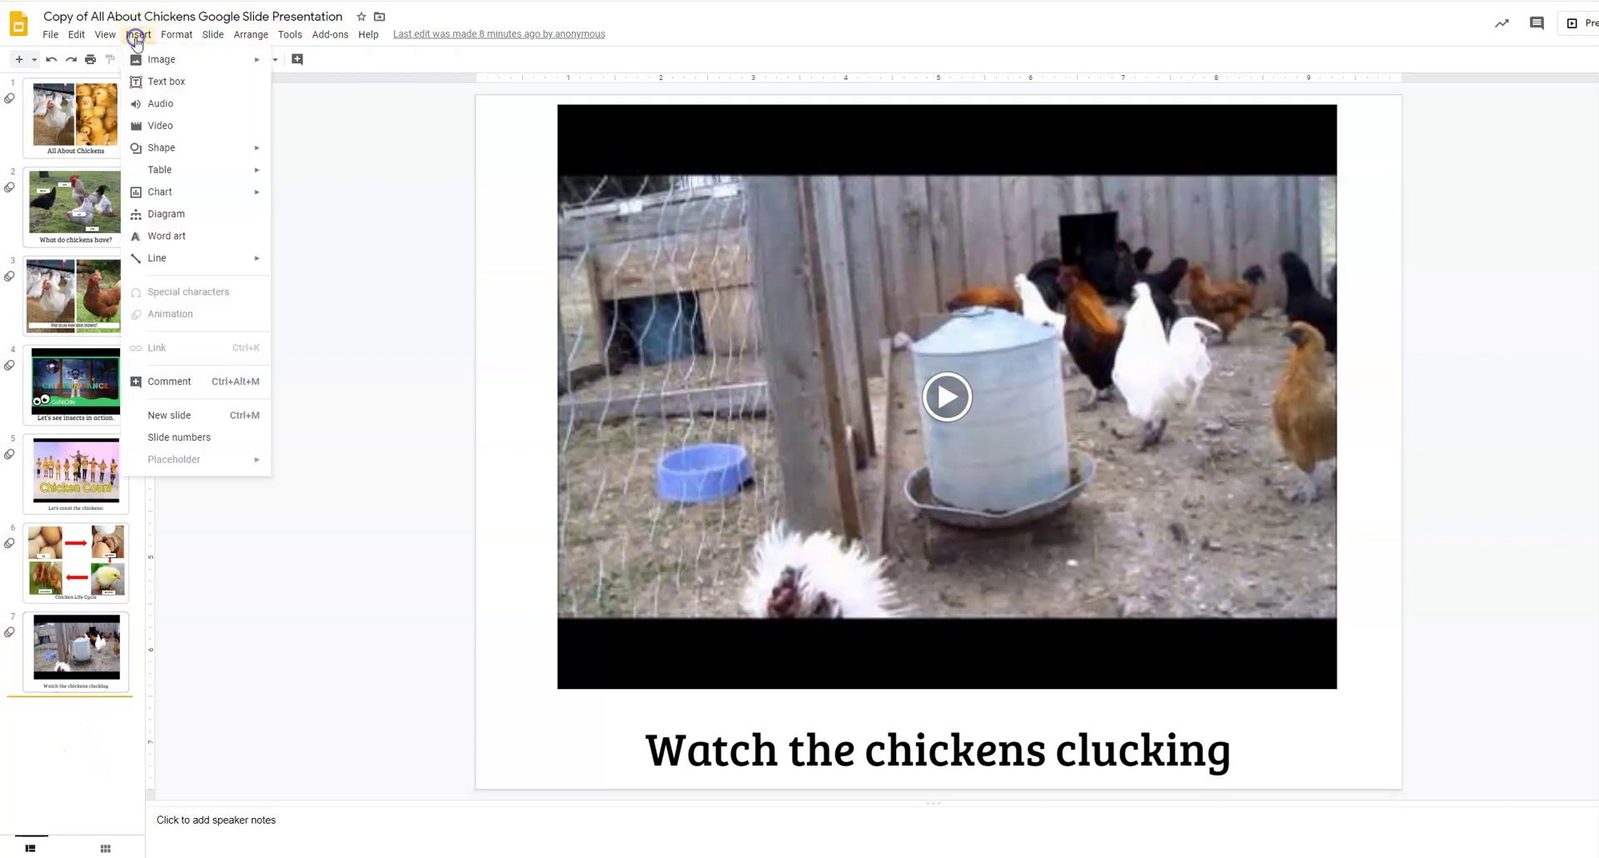
Add a new slide 8 and search YouTube for 'chicken read aloud' videos
{"action": "left_click", "coordinate": [171, 415]}
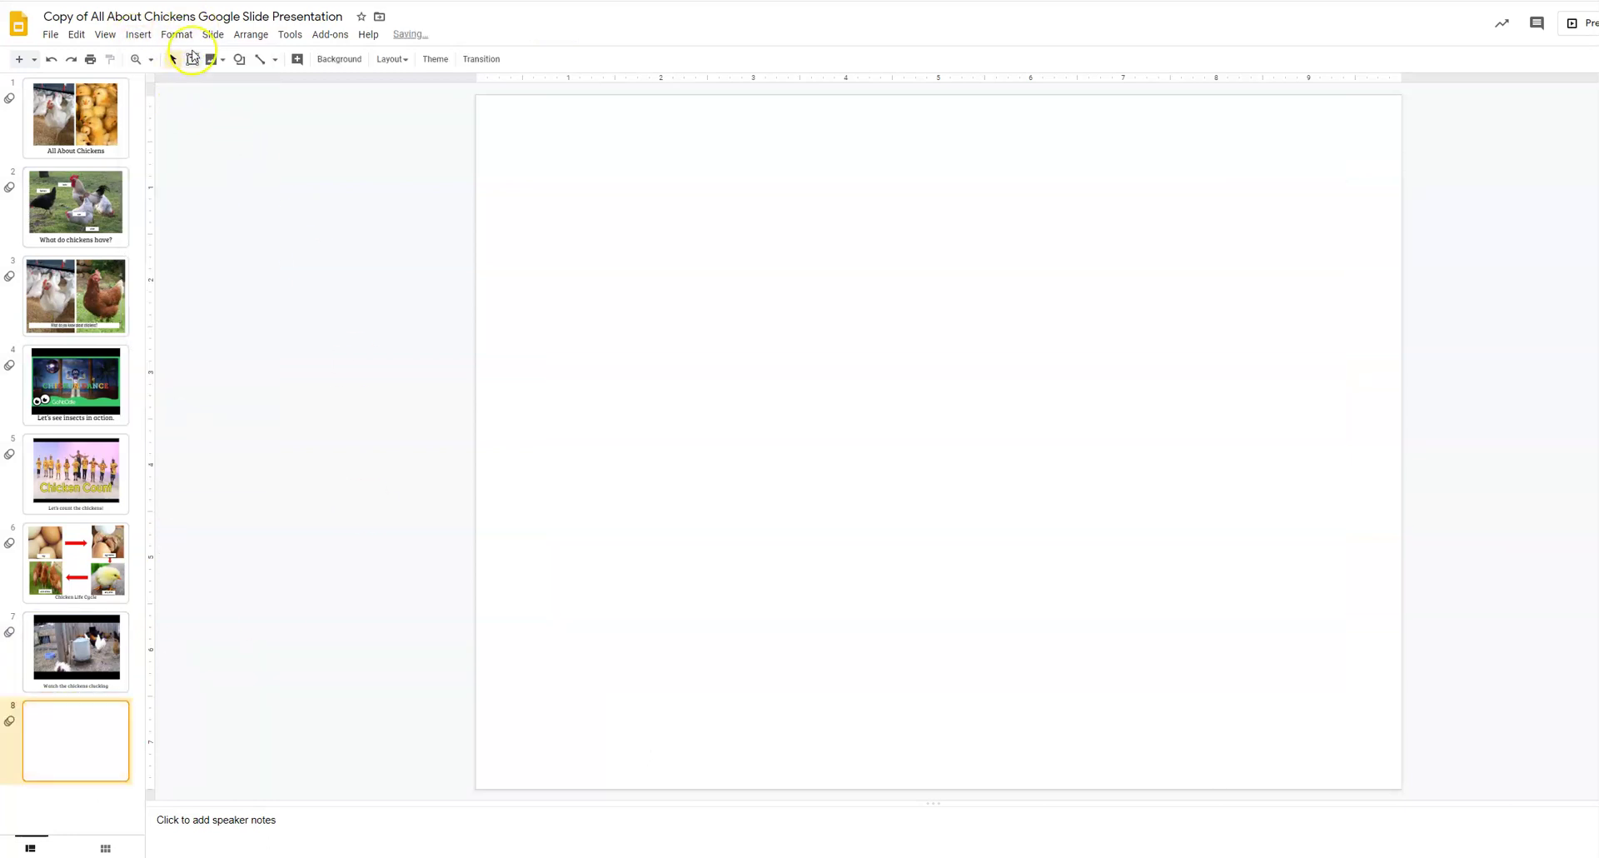
{"action": "left_click", "coordinate": [137, 37]}
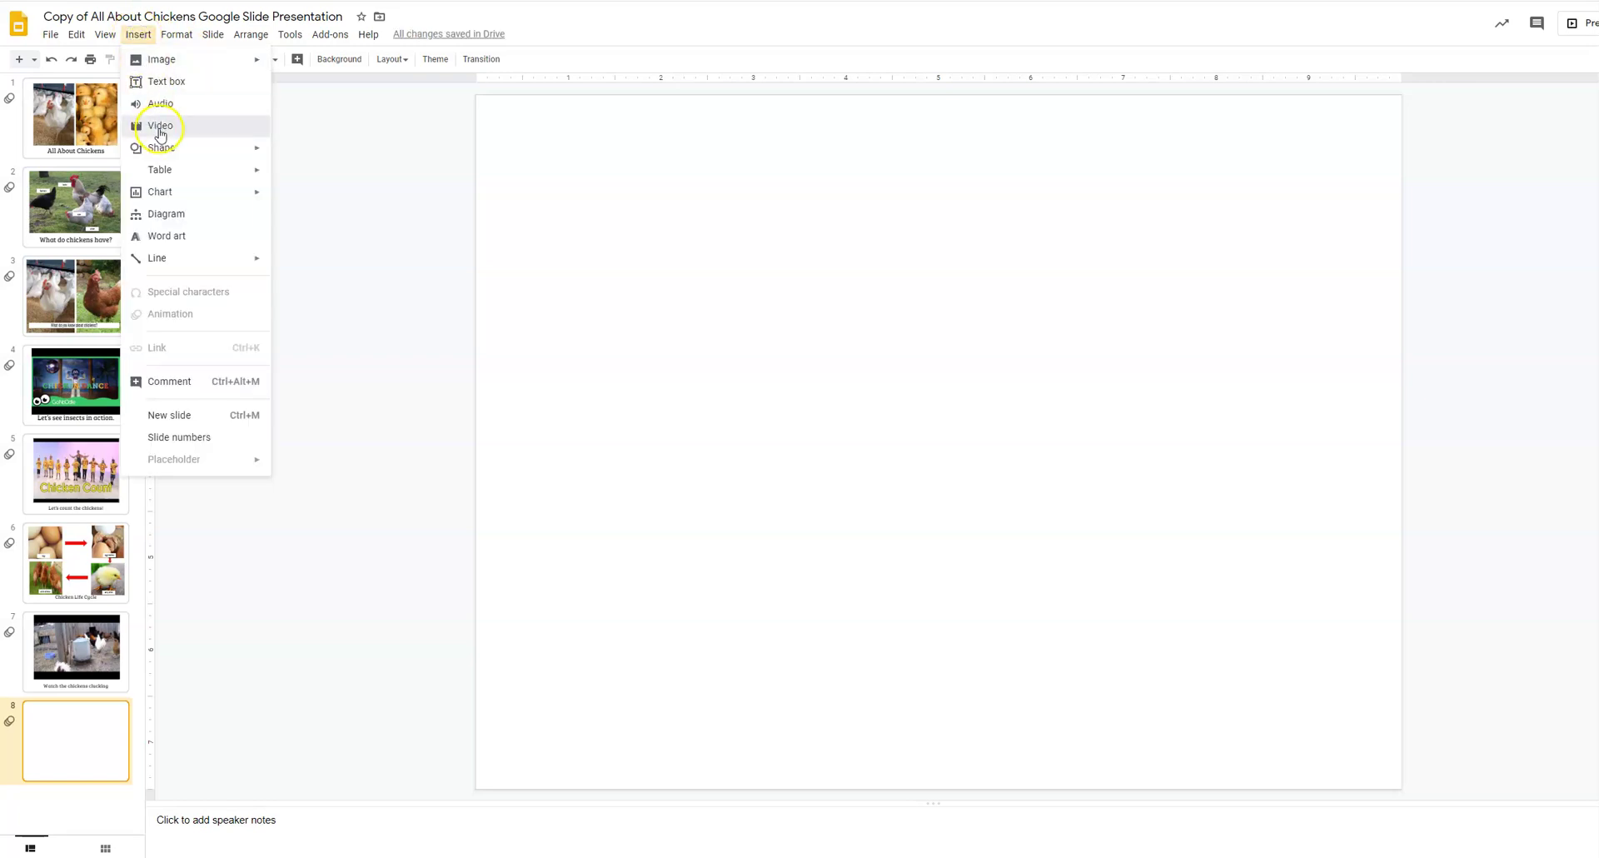
{"action": "left_click", "coordinate": [158, 125]}
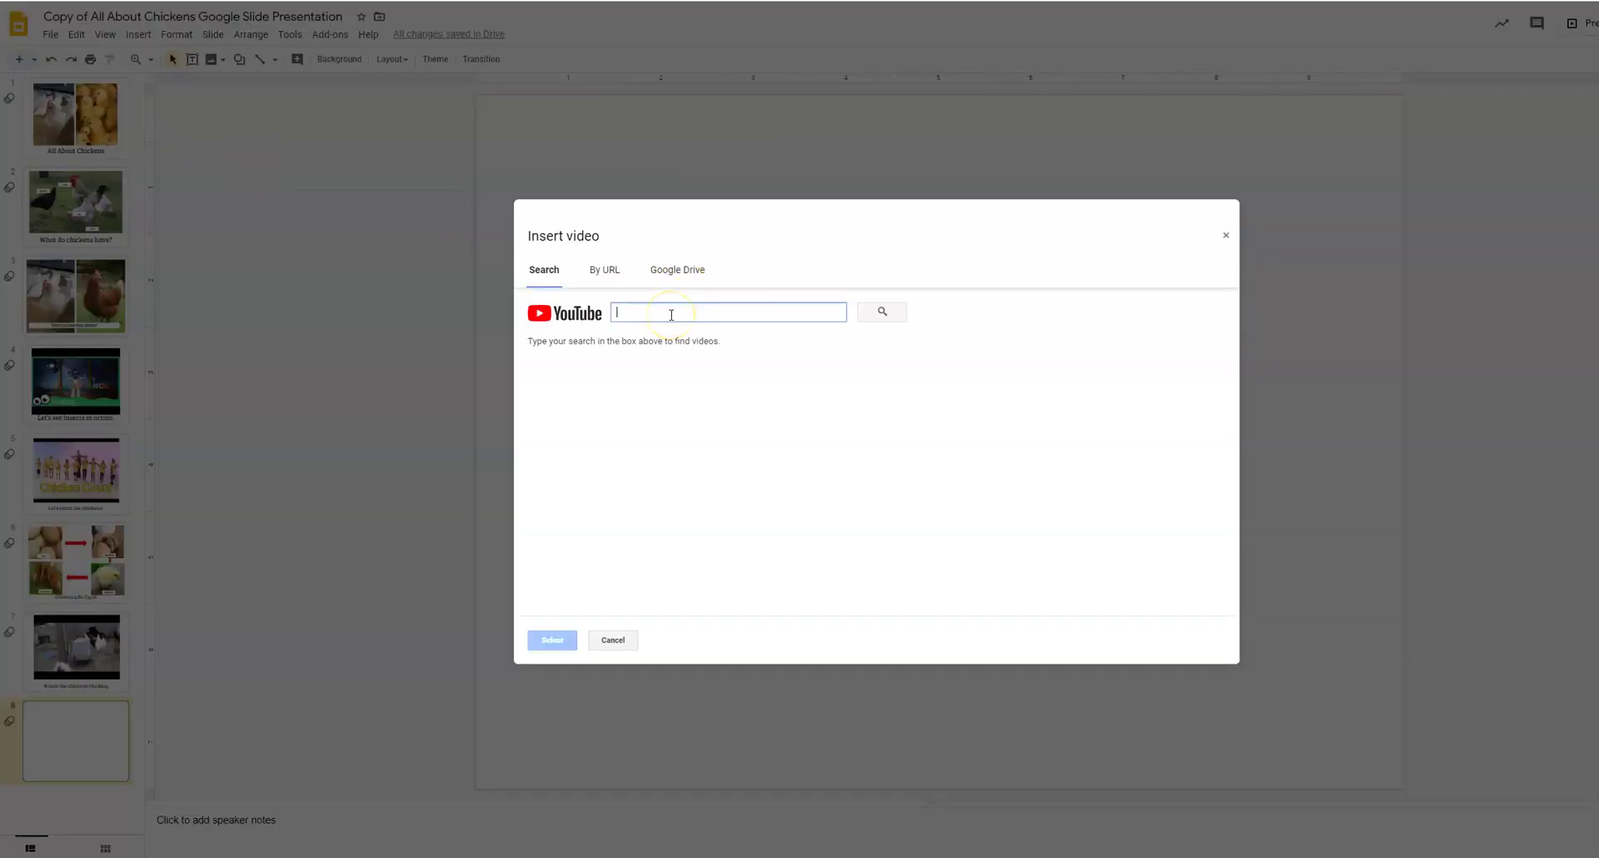
{"action": "type", "text": "chicken read alo"}
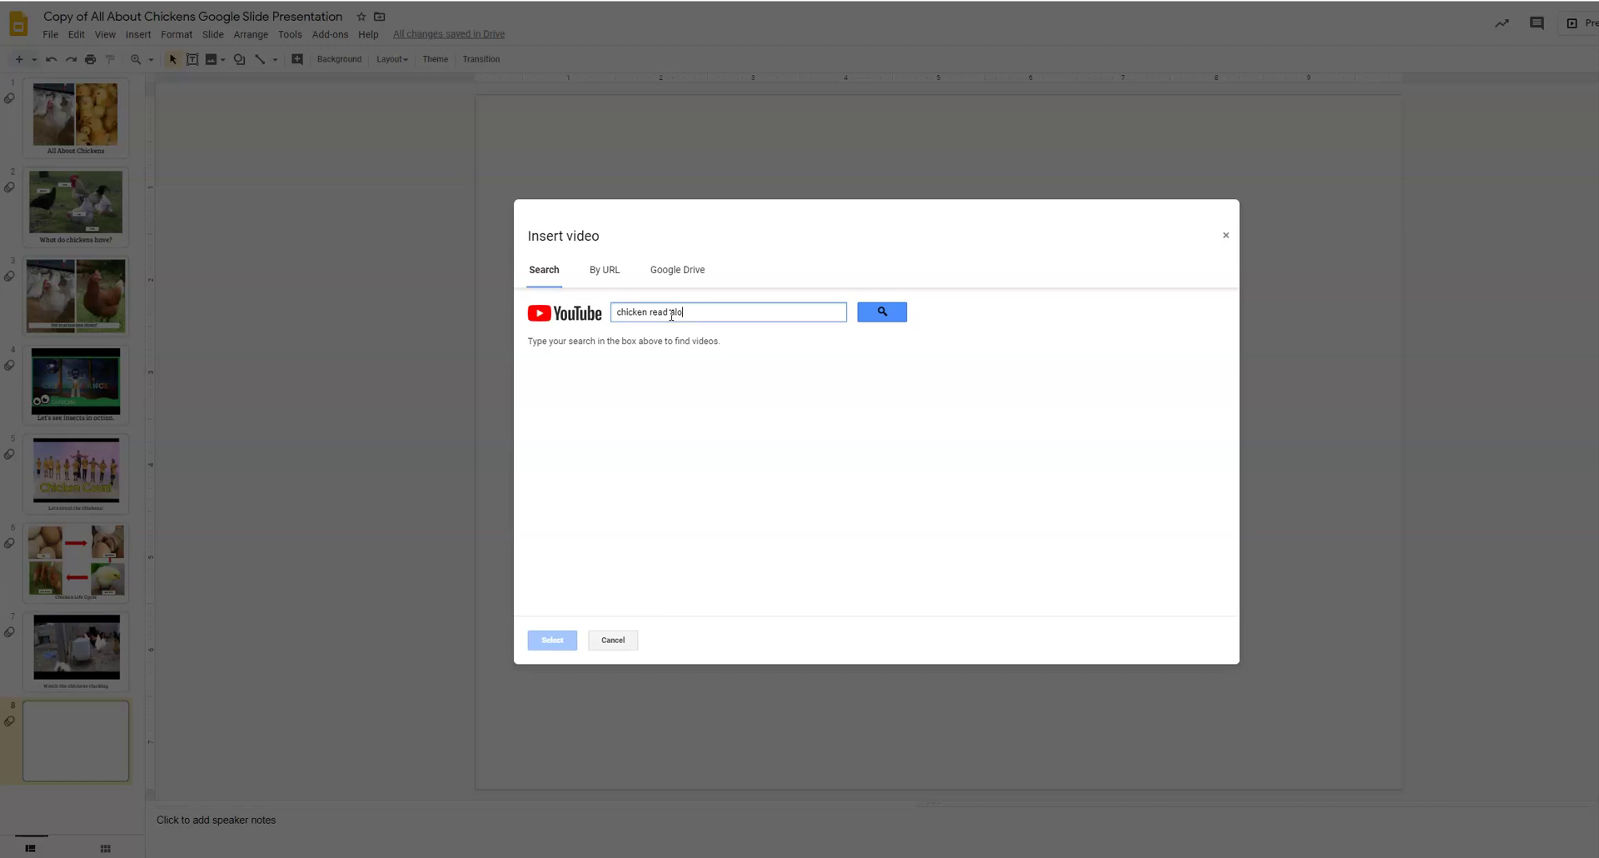
{"action": "type", "text": "ud"}
{"action": "key", "text": "Return"}
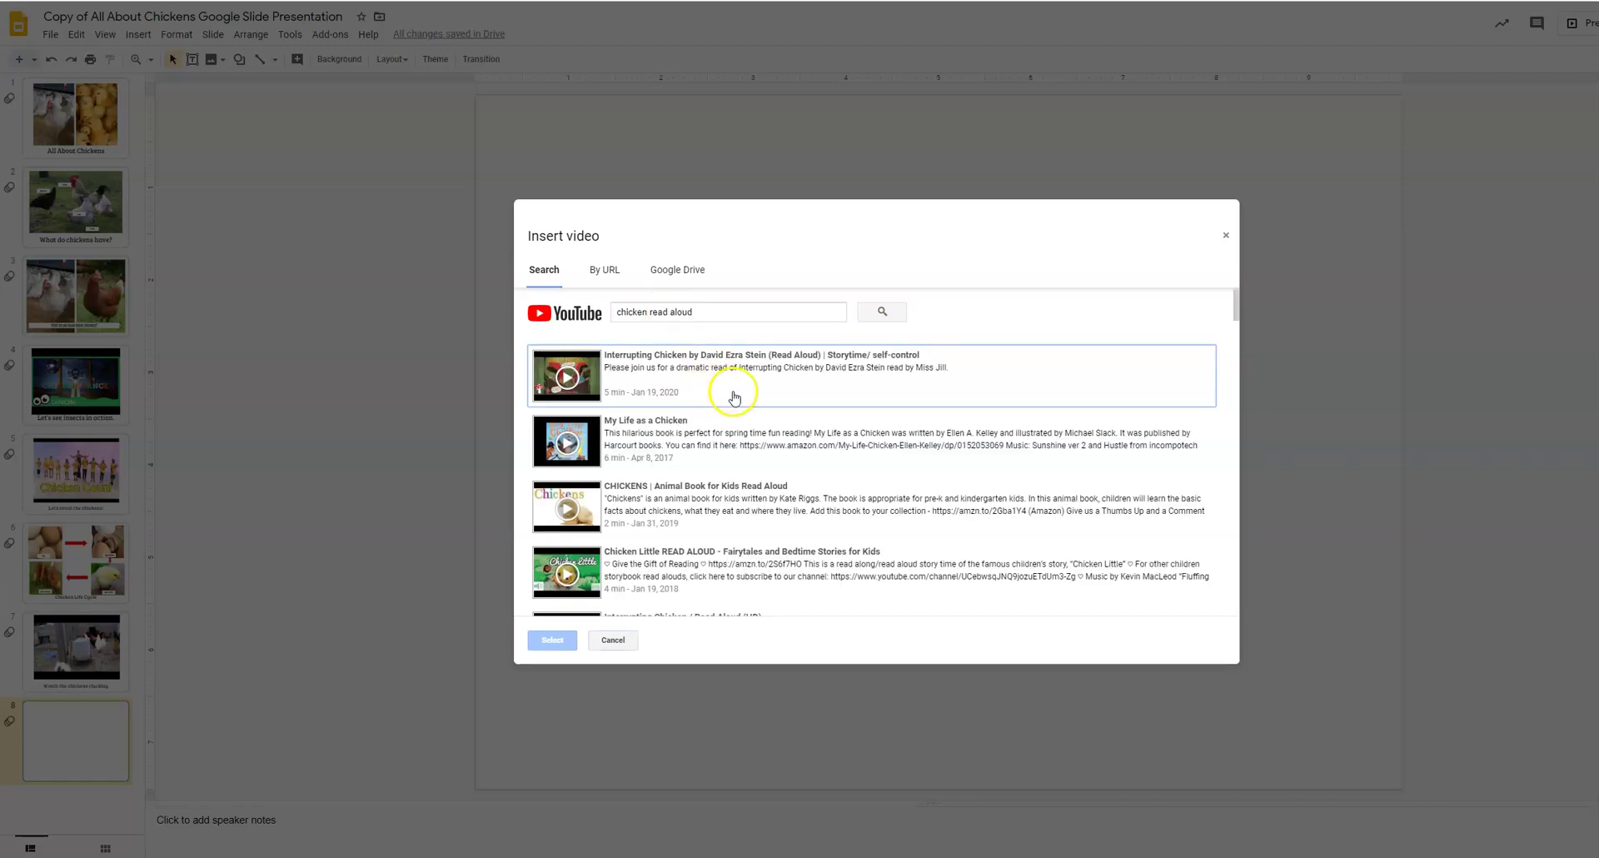
Insert the BIG CHICKENS Book Read Aloud video and enlarge it to fill most of the slide
{"action": "scroll", "coordinate": [753, 404], "scroll_direction": "down", "scroll_amount": 2}
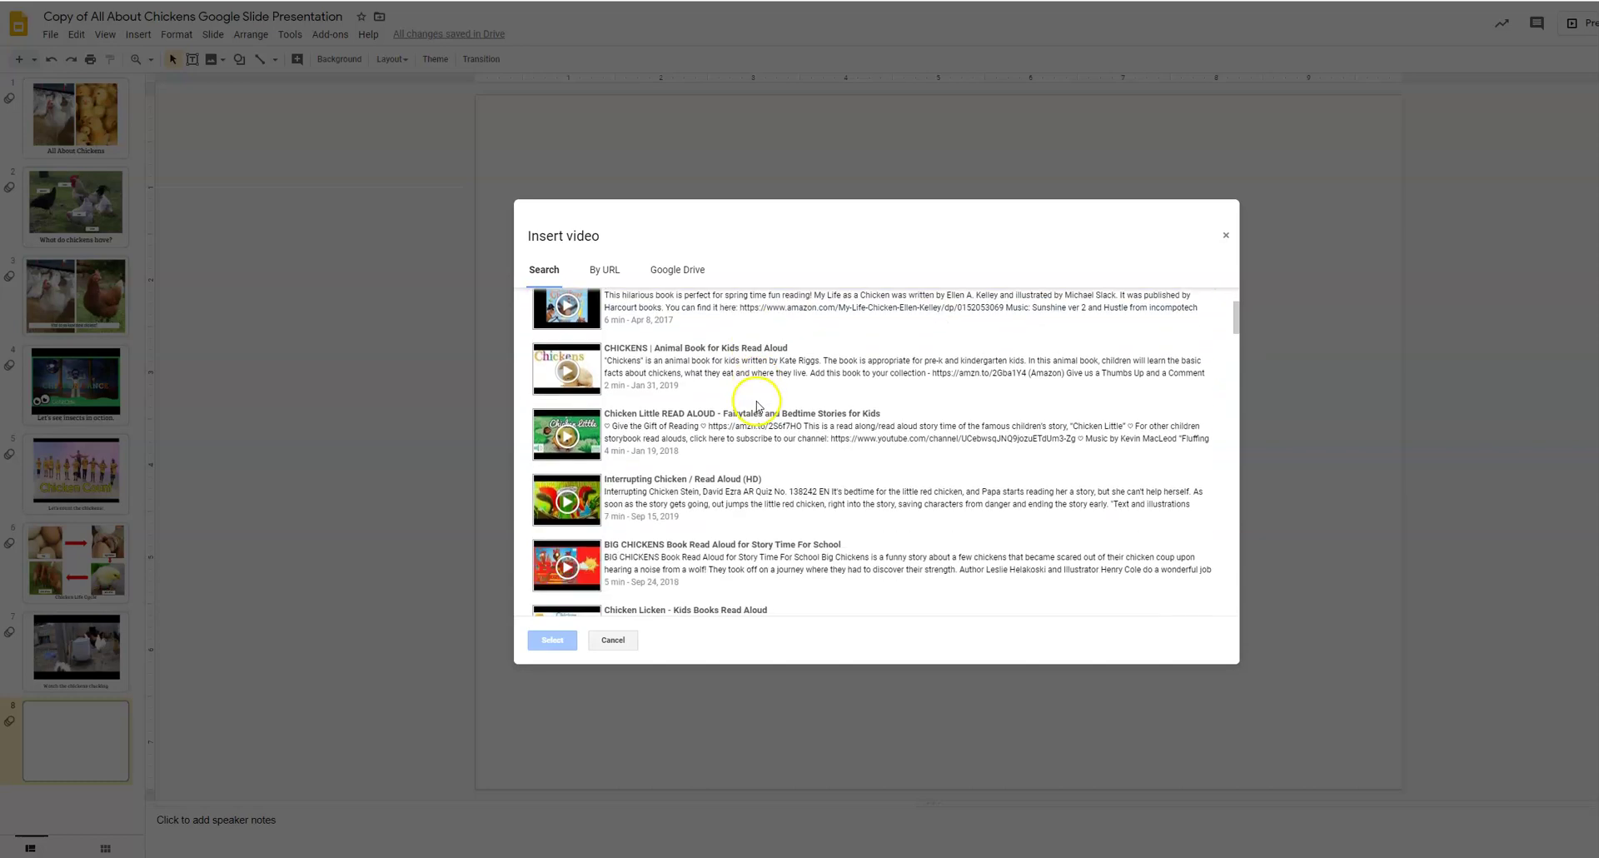
{"action": "scroll", "coordinate": [757, 405], "scroll_direction": "down", "scroll_amount": 2}
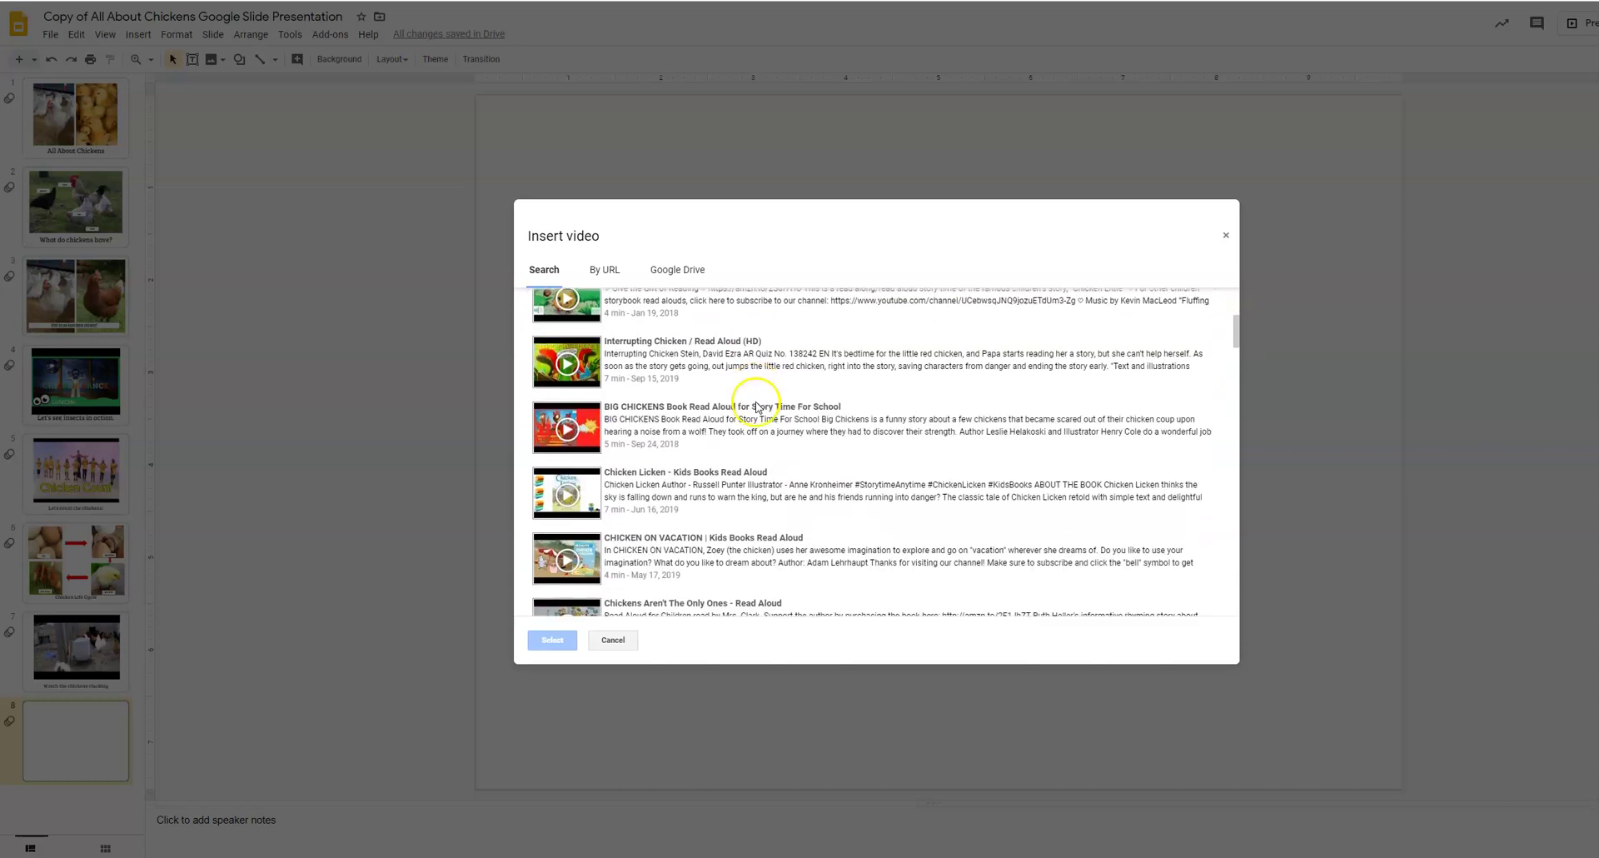
{"action": "left_click", "coordinate": [683, 408]}
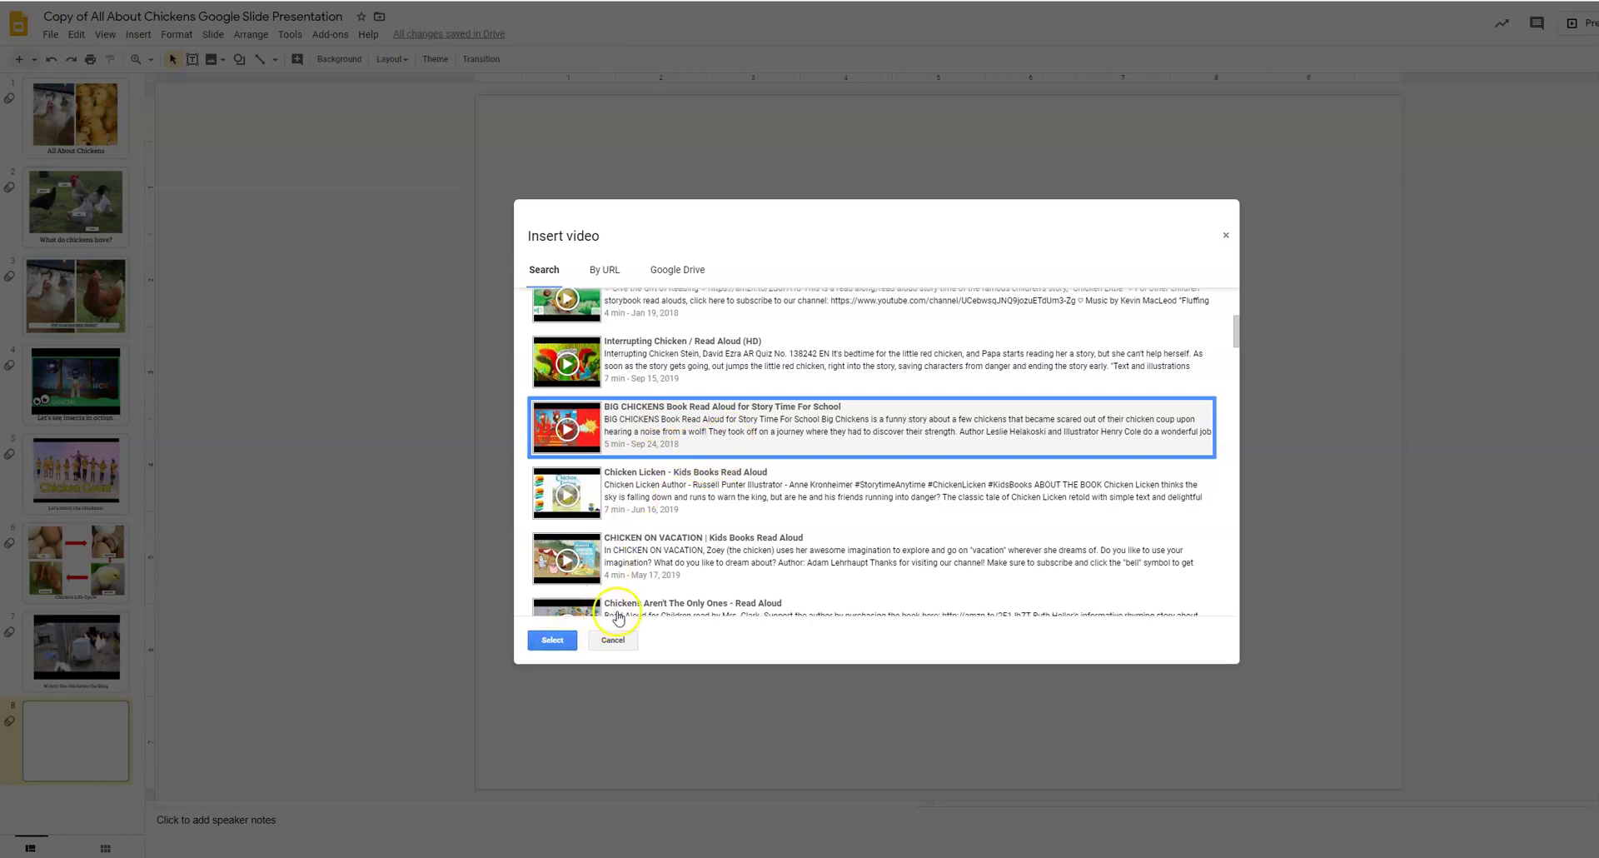
{"action": "scroll", "coordinate": [662, 550], "scroll_direction": "down", "scroll_amount": 2}
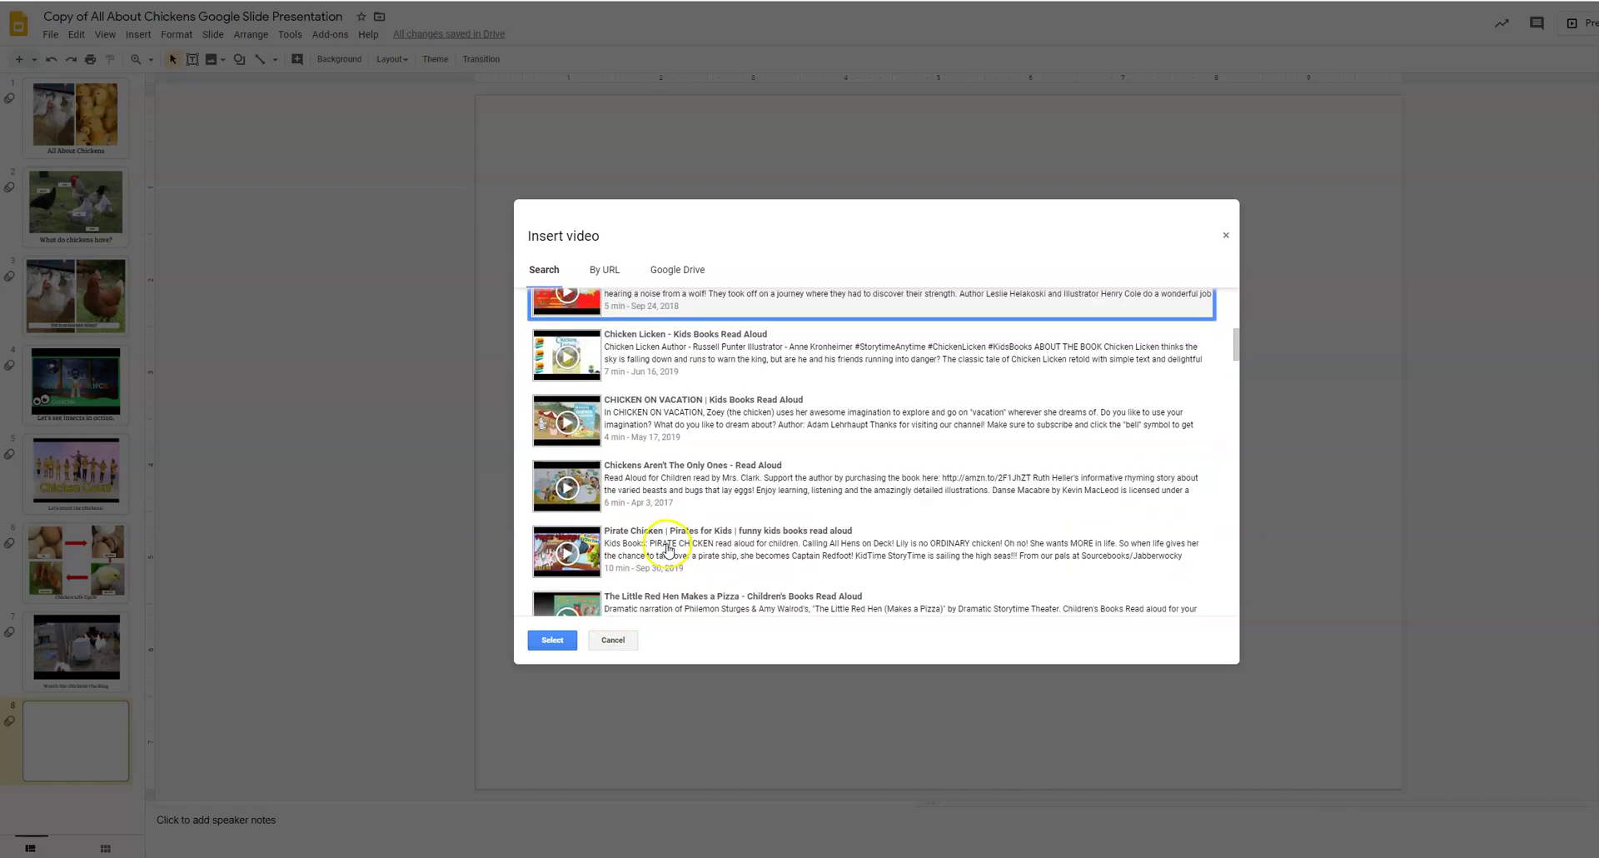
{"action": "scroll", "coordinate": [666, 550], "scroll_direction": "up", "scroll_amount": 2}
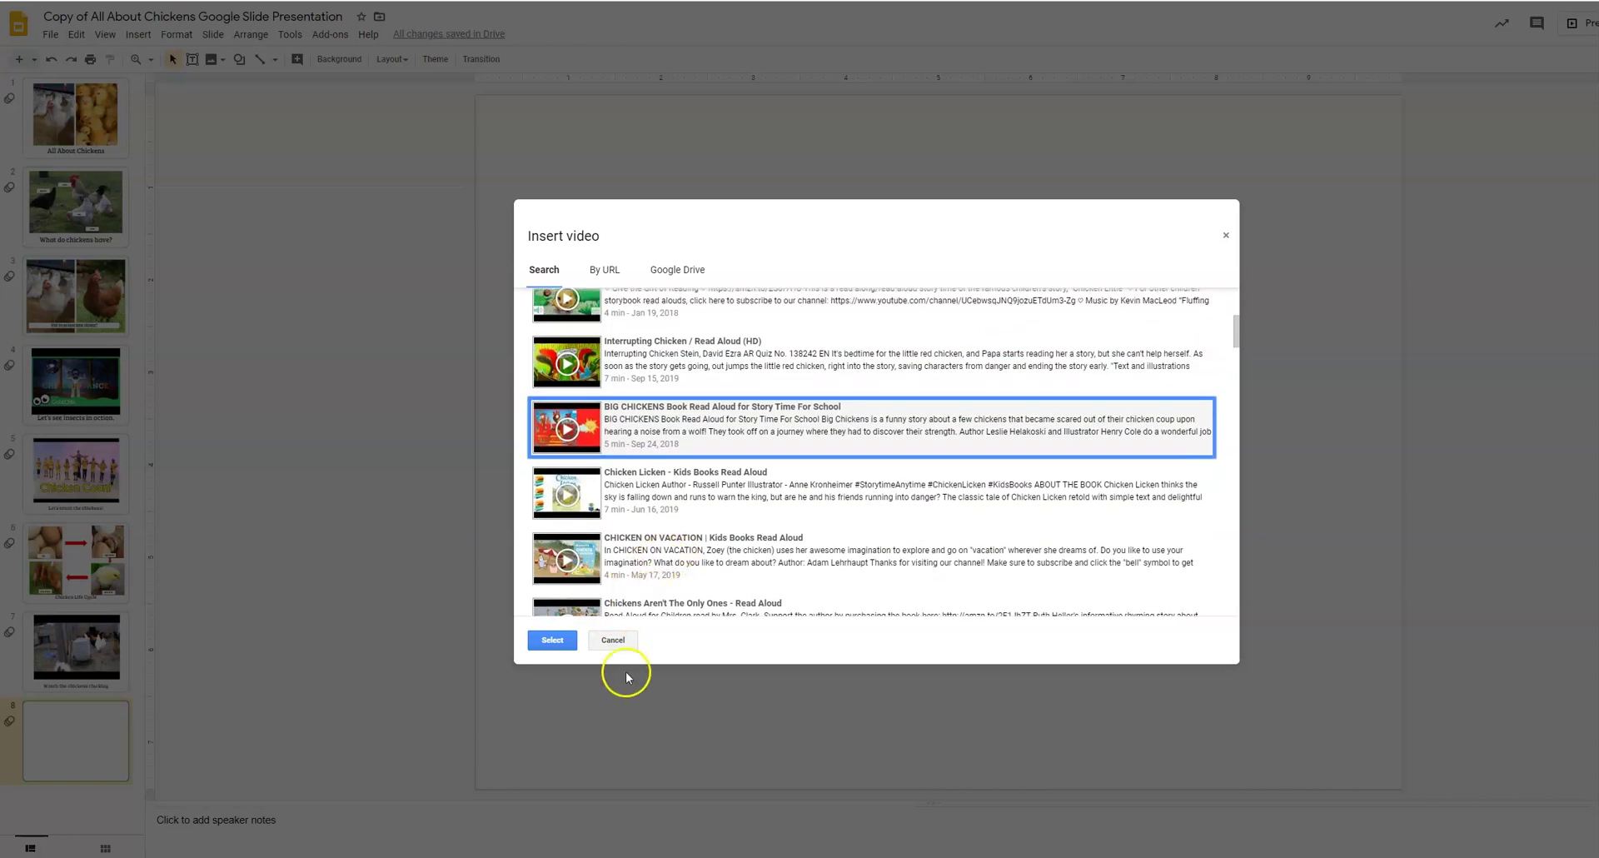
{"action": "left_click", "coordinate": [559, 645]}
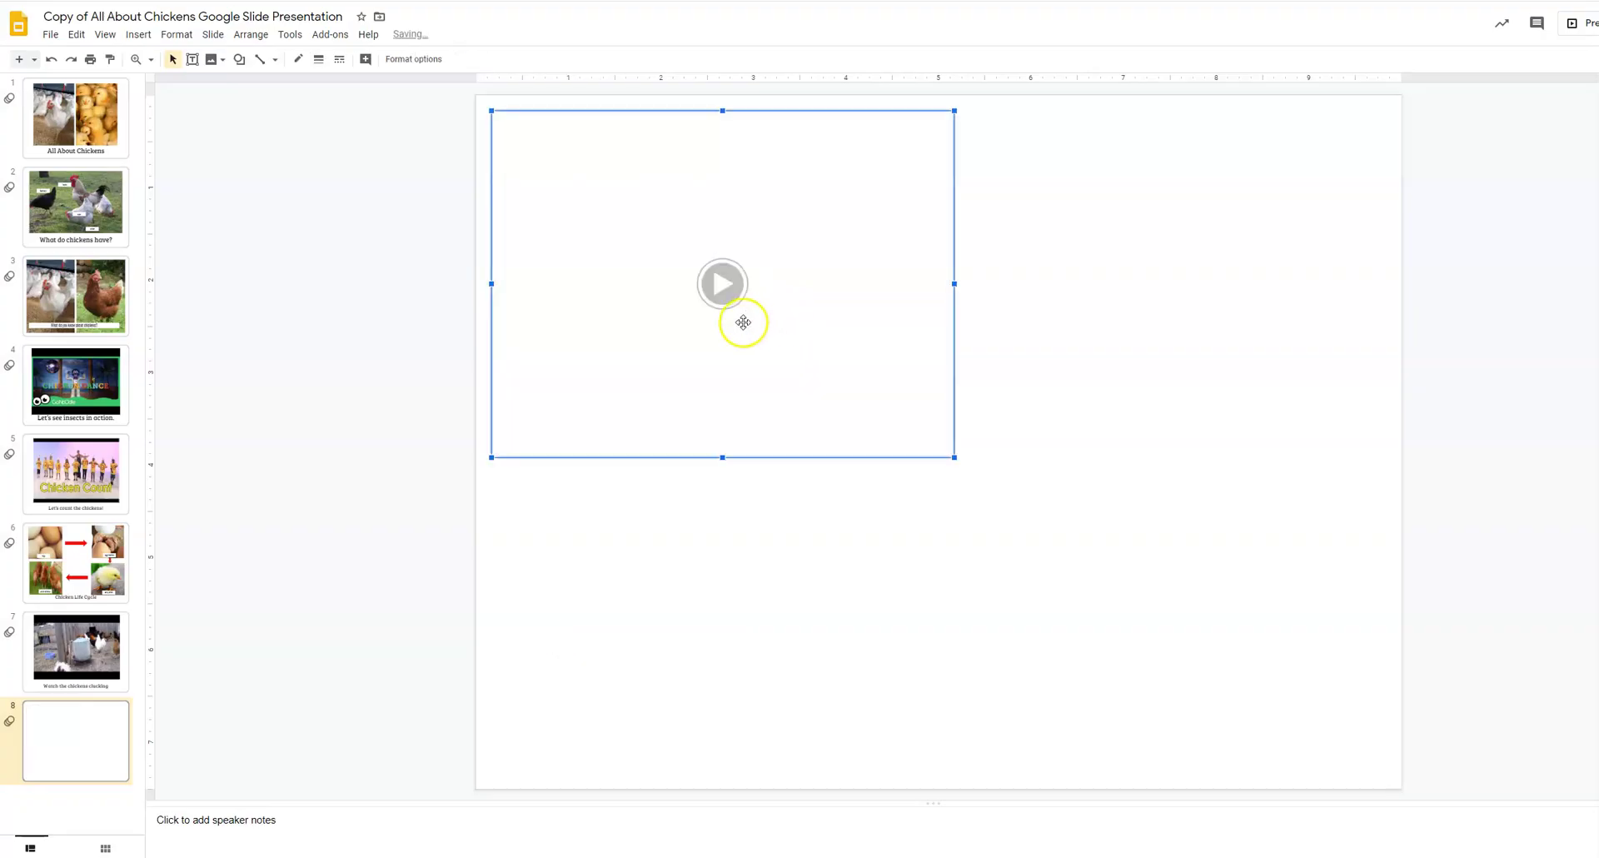
{"action": "left_click_drag", "start_coordinate": [953, 455], "coordinate": [1370, 693]}
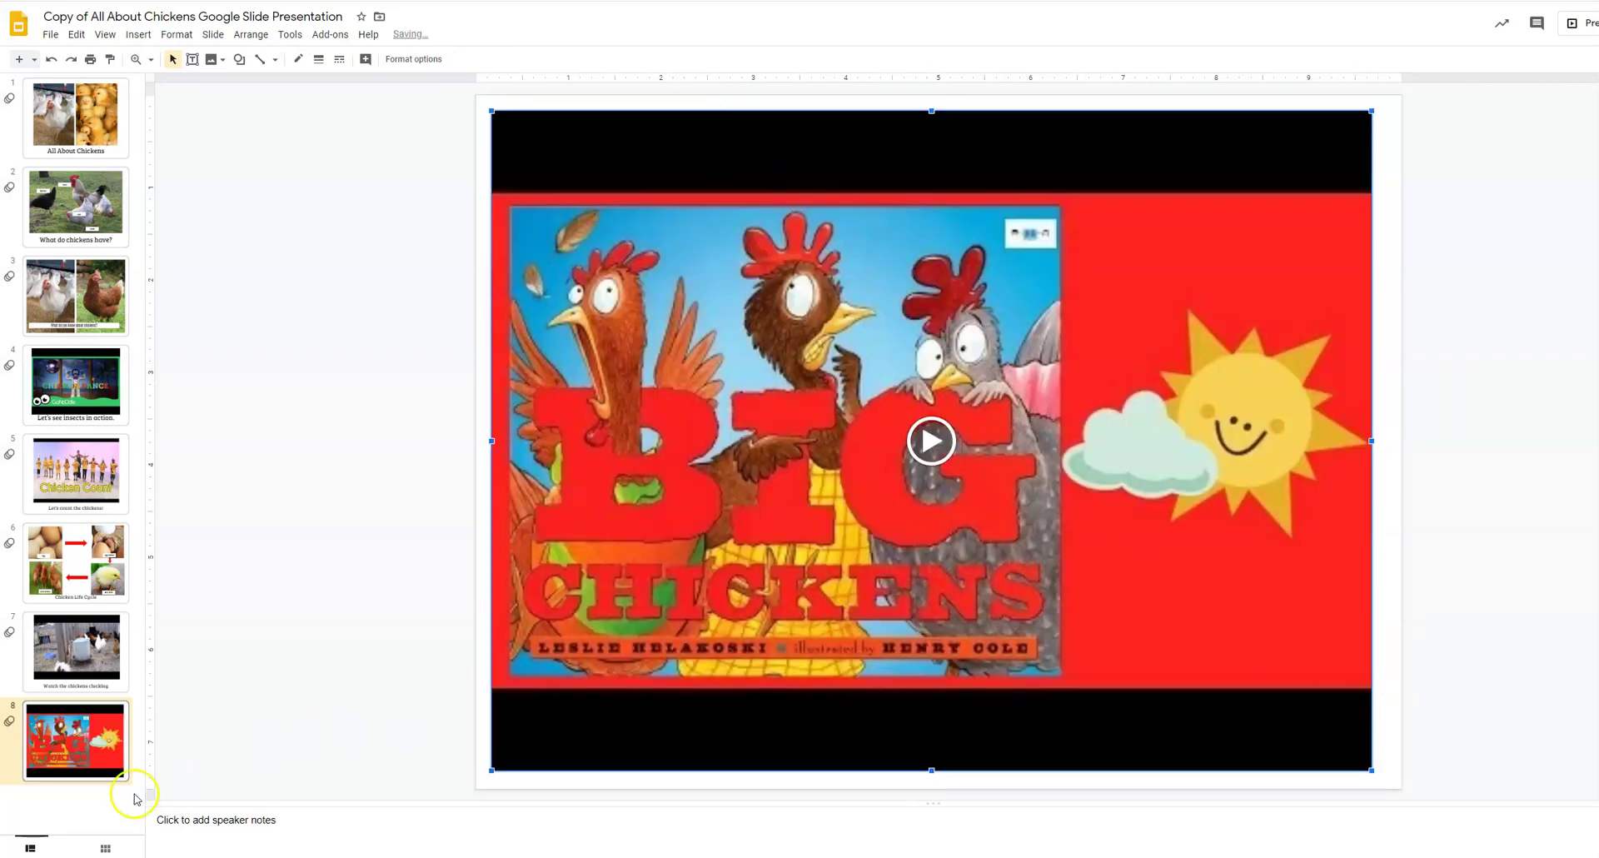
Insert a blank slide 9 after the BIG CHICKENS video slide, adding nothing else to it
{"action": "left_click", "coordinate": [57, 810]}
{"action": "left_click", "coordinate": [139, 34]}
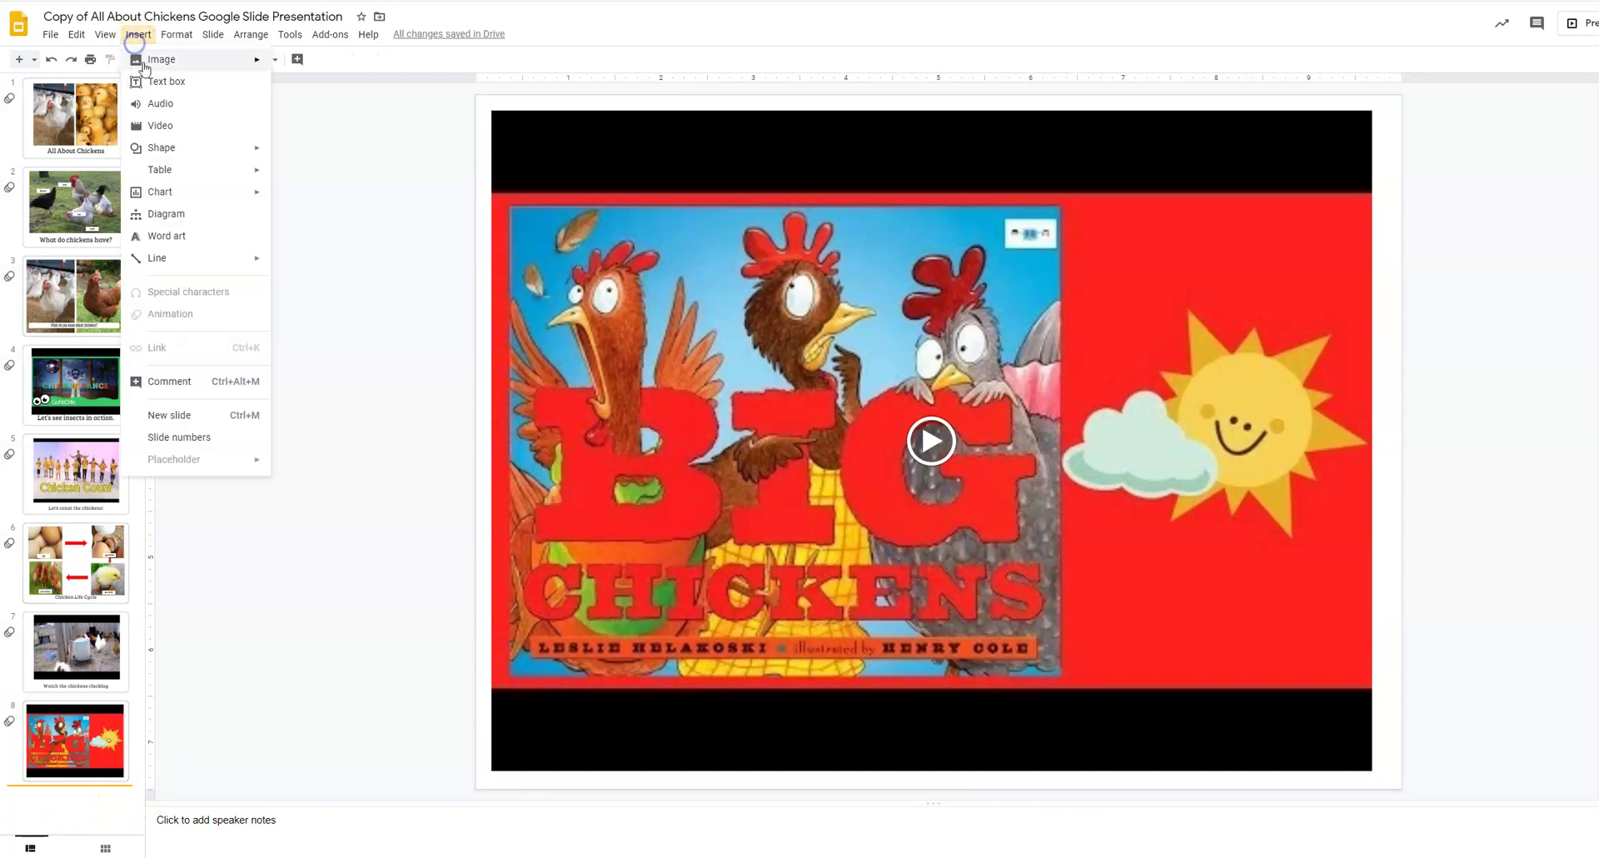
{"action": "left_click", "coordinate": [166, 414]}
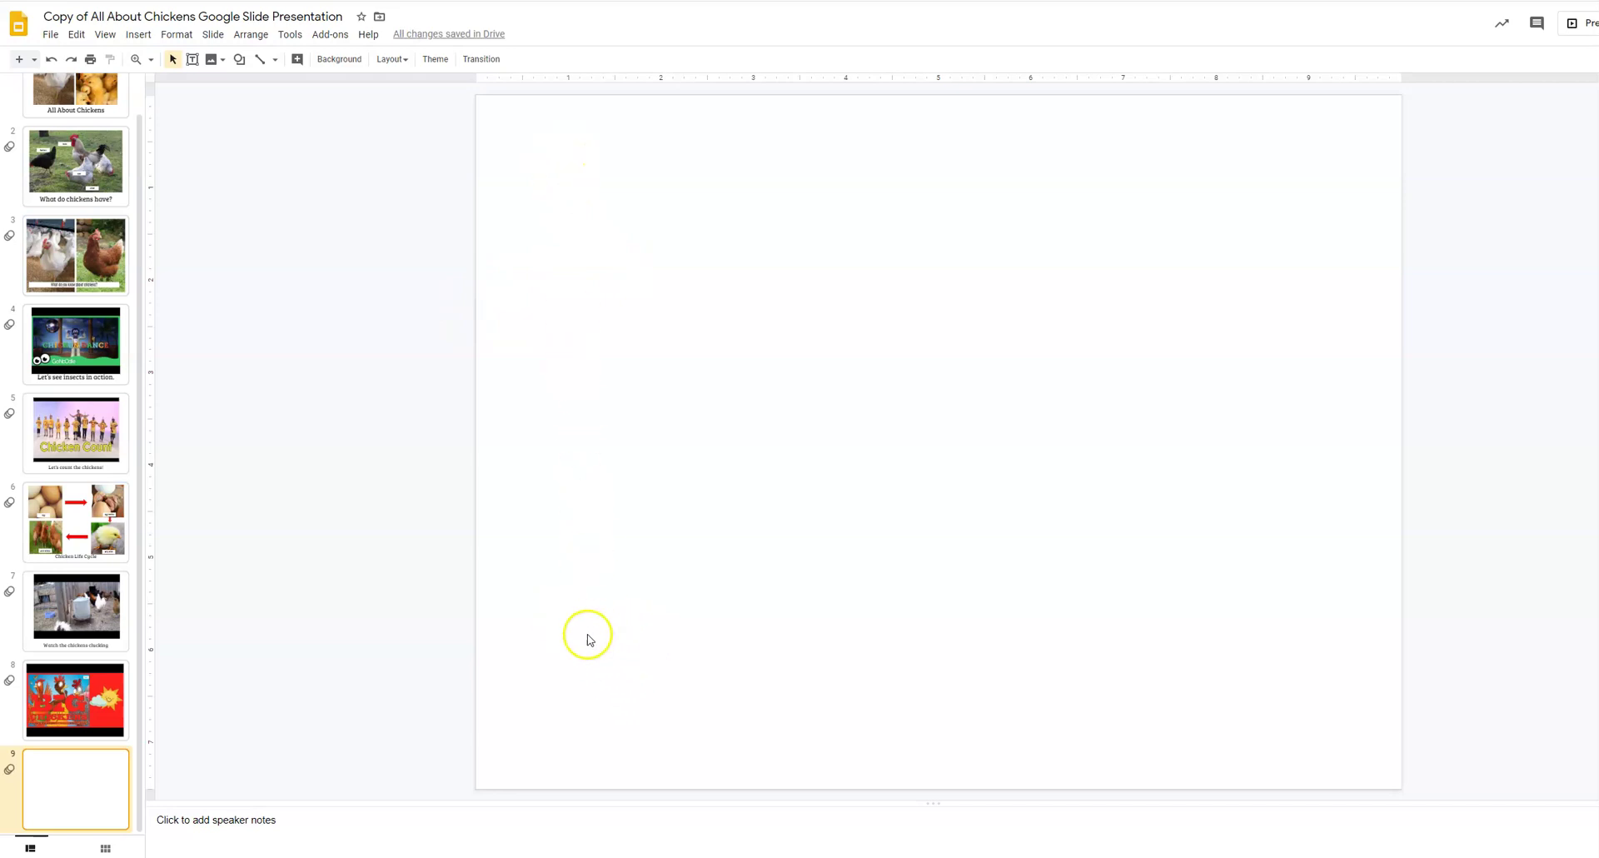
{"action": "left_click", "coordinate": [138, 38]}
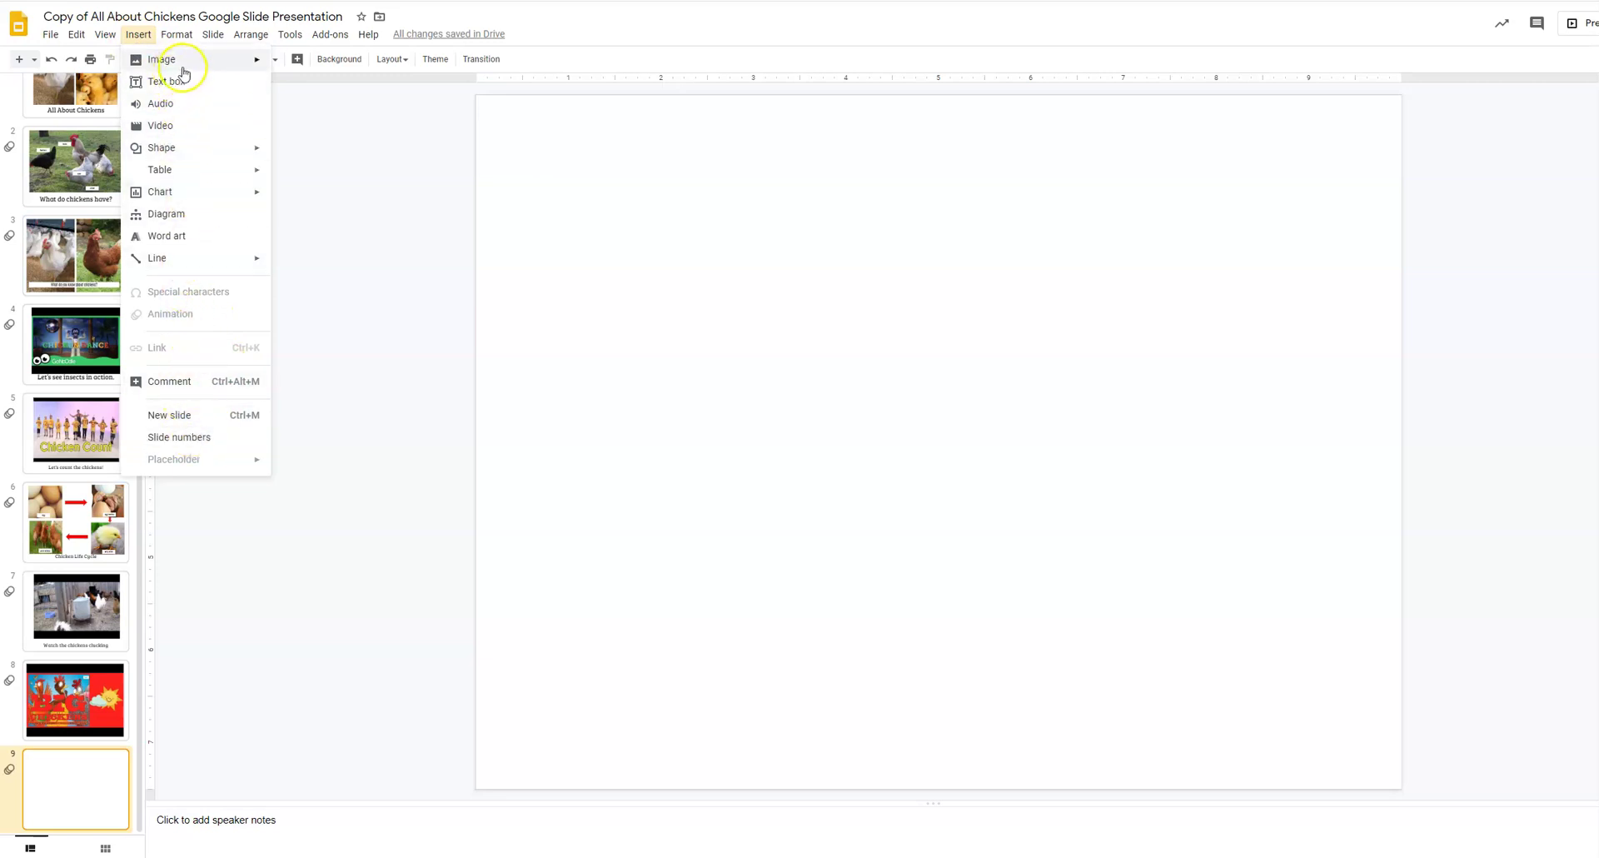
{"action": "mouse_move", "coordinate": [210, 65]}
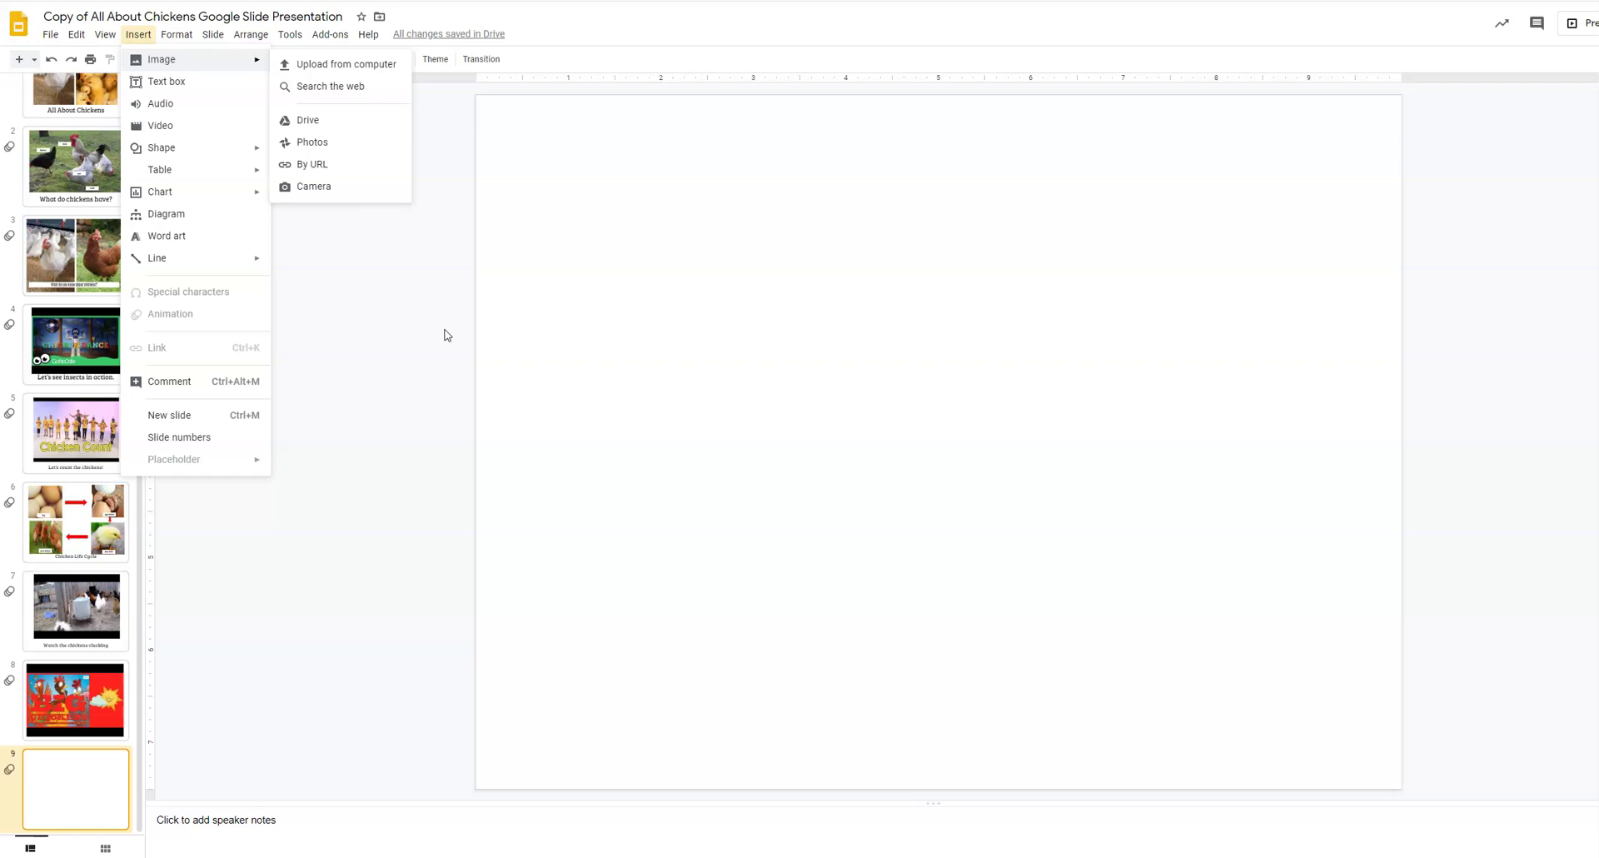
{"action": "left_click", "coordinate": [403, 325]}
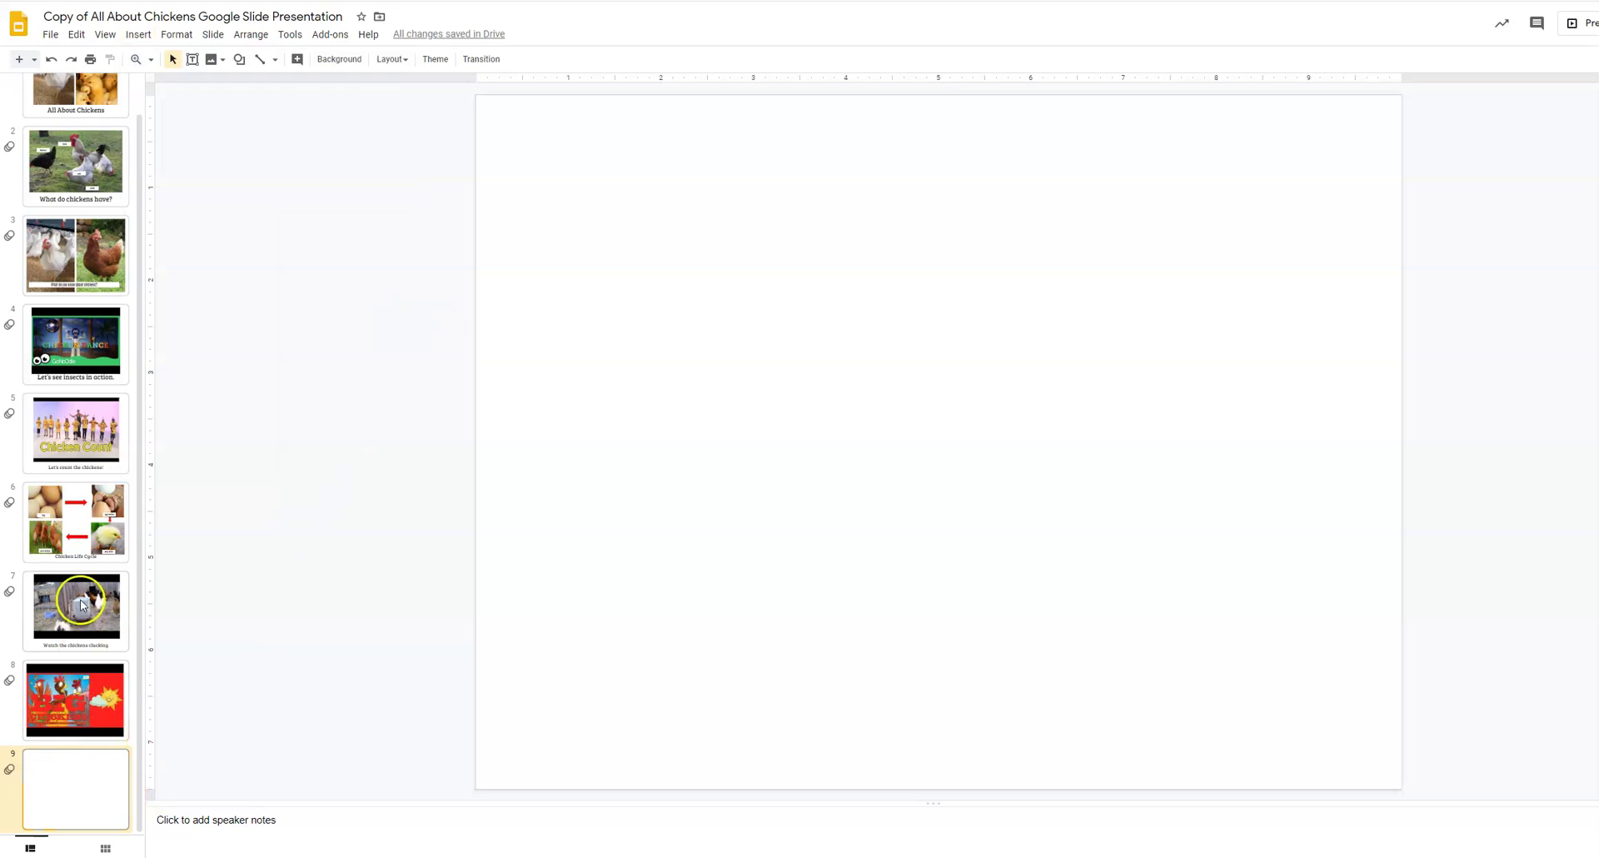
{"action": "scroll", "coordinate": [93, 673], "scroll_direction": "up", "scroll_amount": 1}
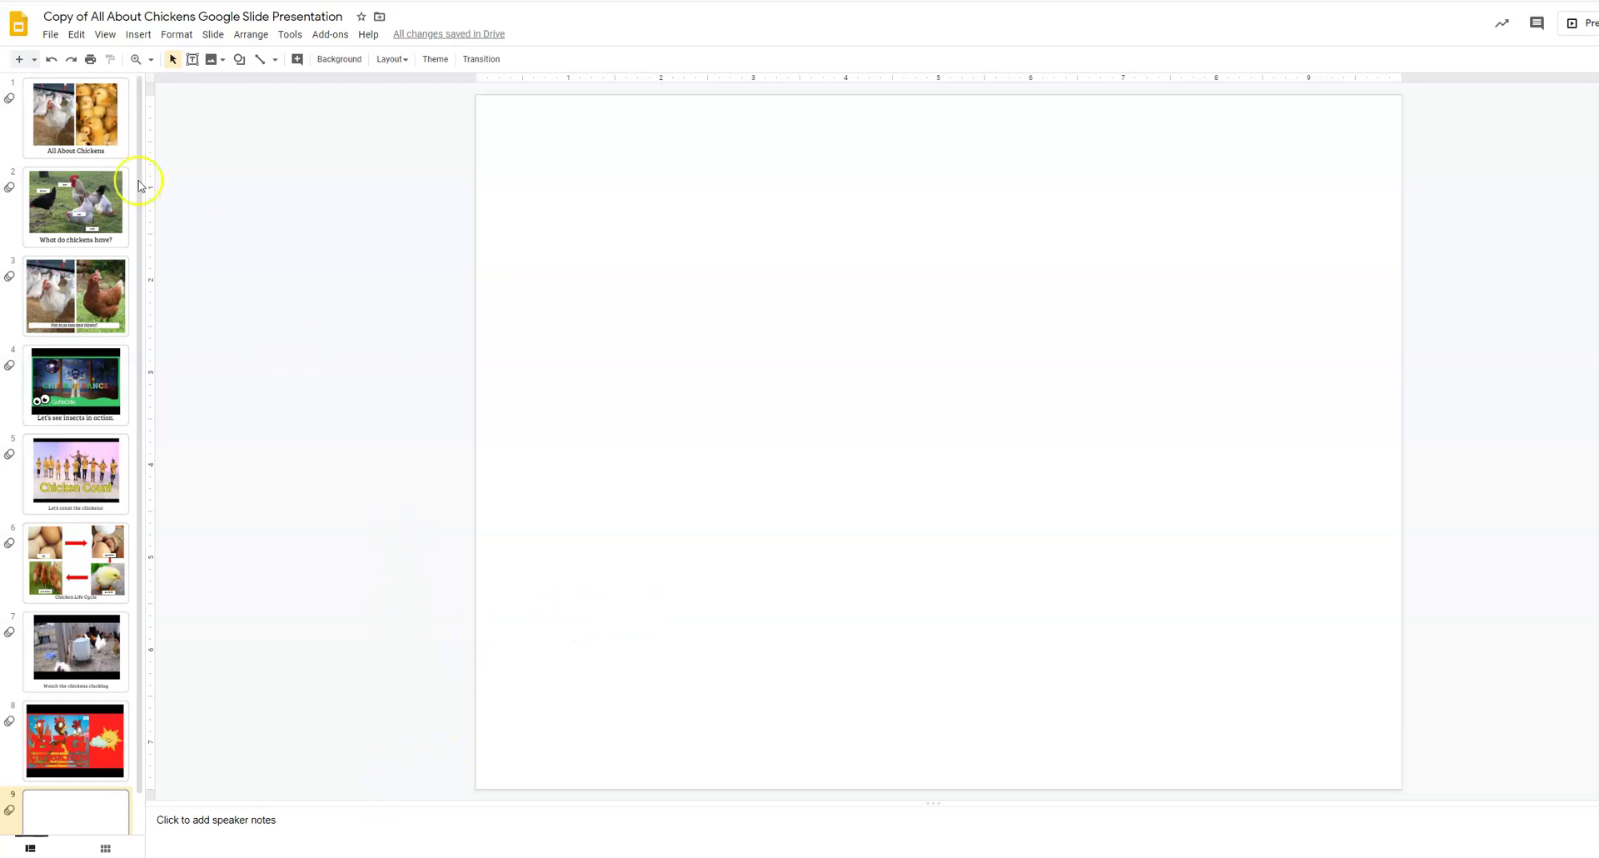
Return to slide 1, the All About Chickens title slide
{"action": "left_click", "coordinate": [98, 135]}
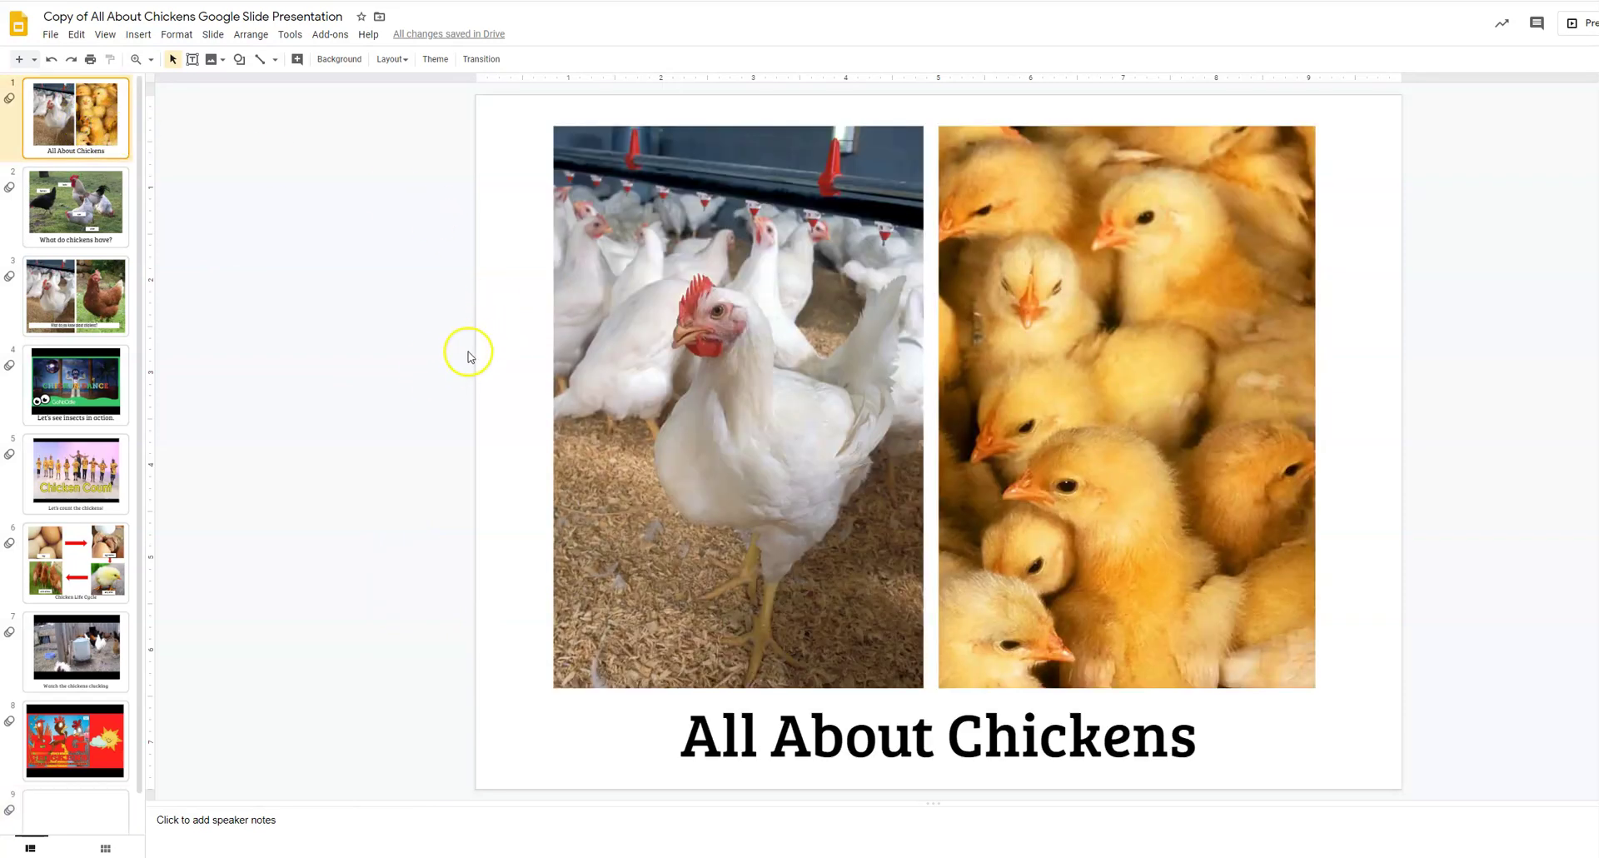